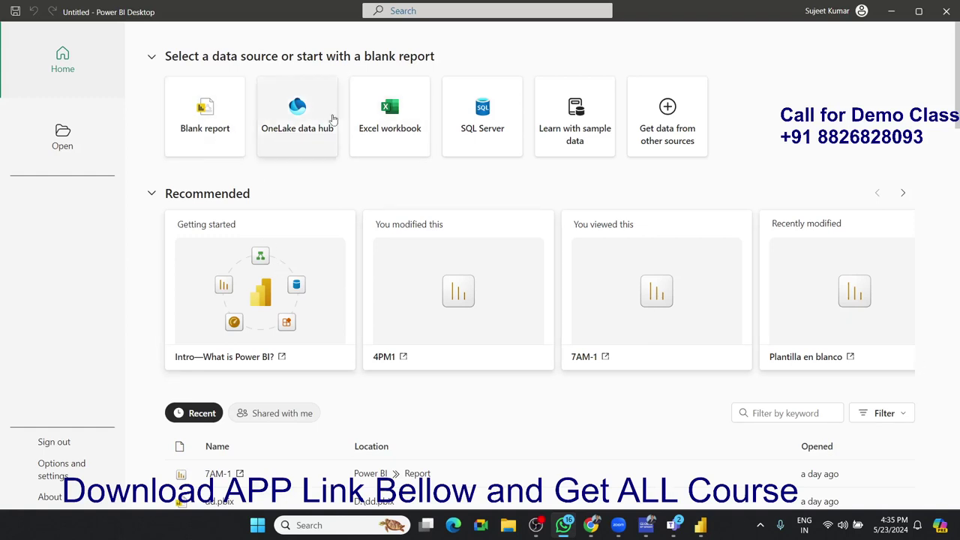
Start from an Excel workbook and open BI-Table from the APP_Rec (D:) drive
click(380, 140)
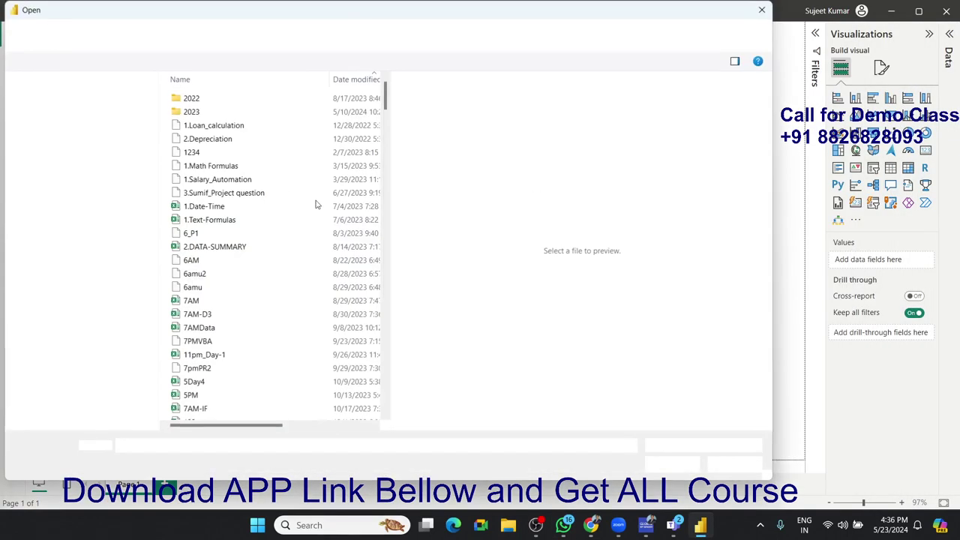
drag(385, 91, 373, 395)
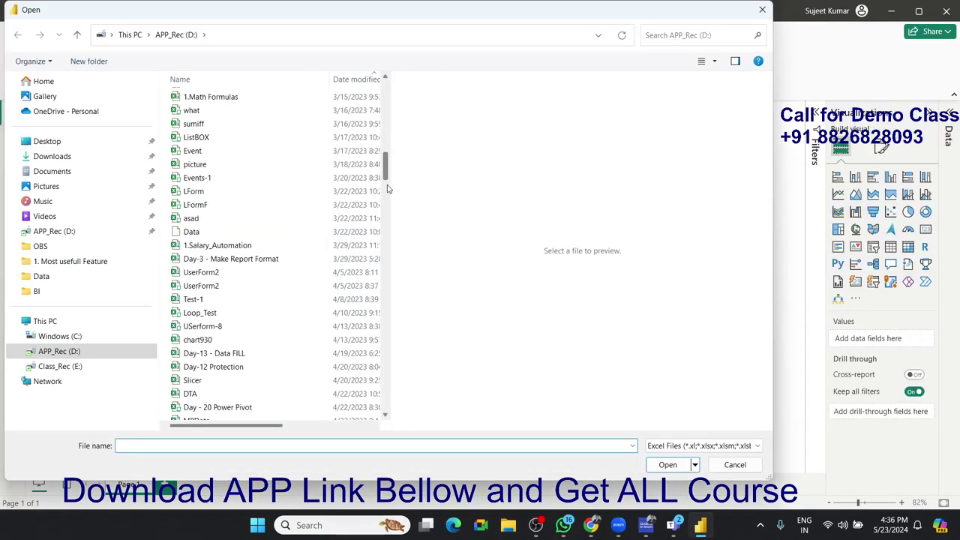
scroll(372, 395, down, 2)
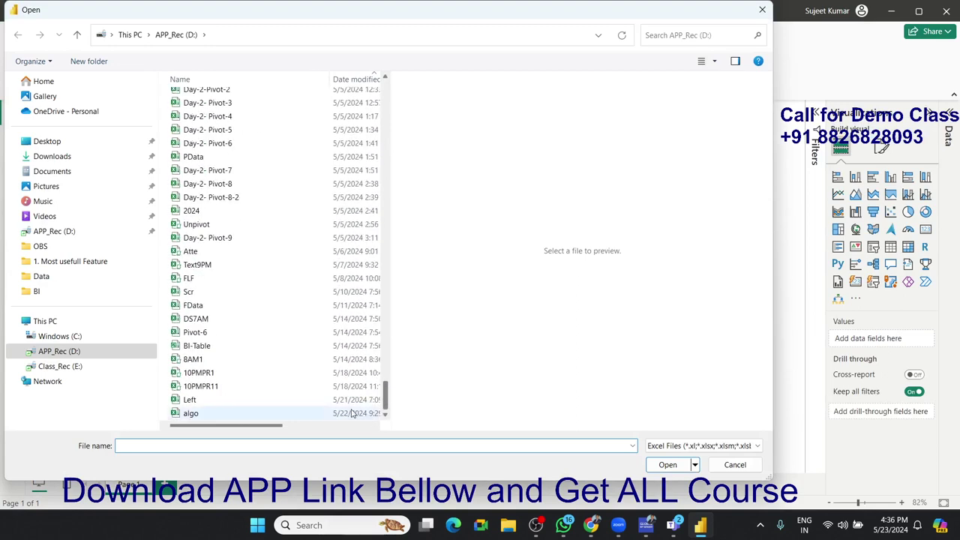
click(244, 346)
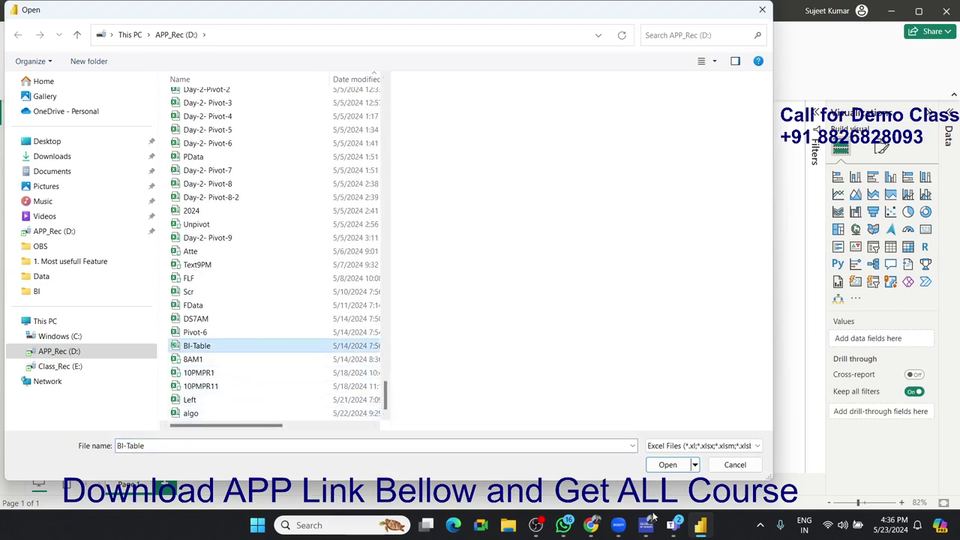
click(218, 360)
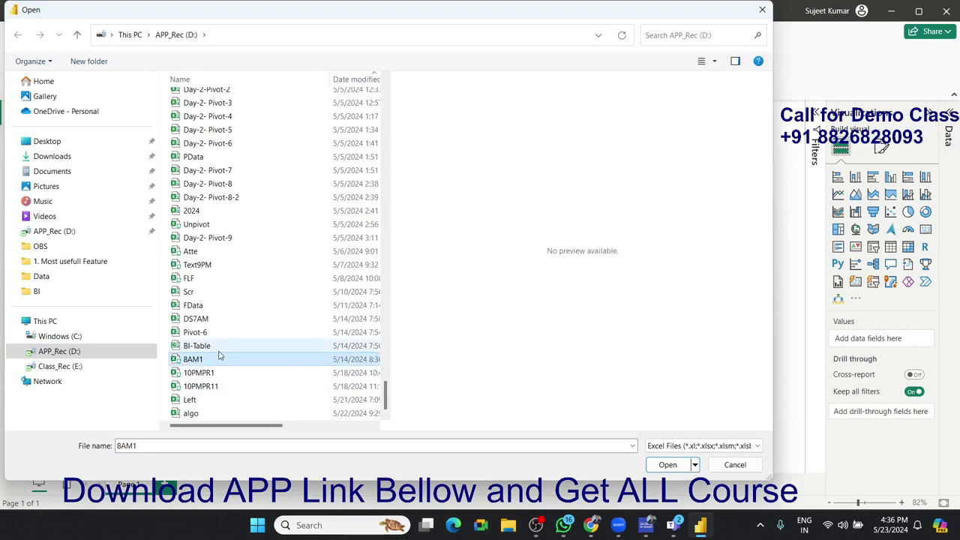
click(219, 349)
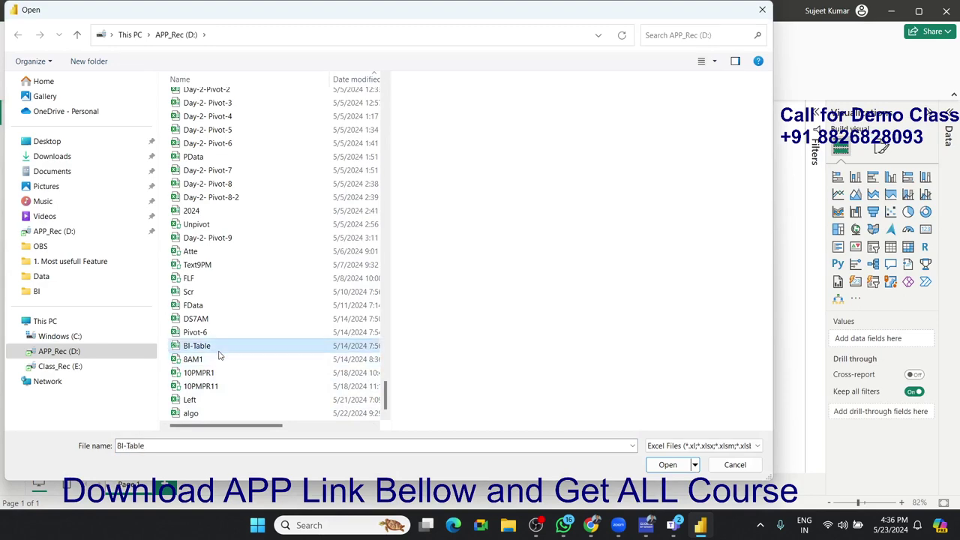
click(673, 466)
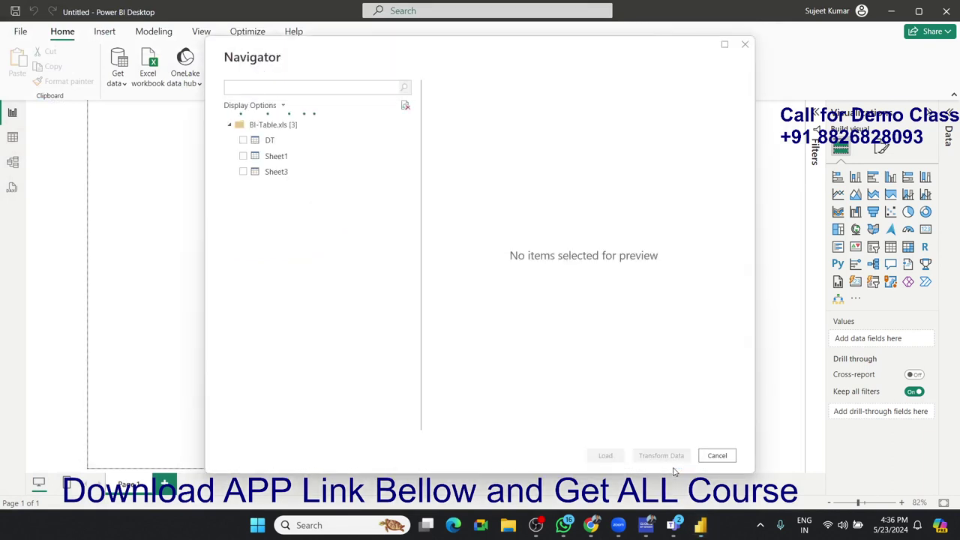
Tick Sheet1 in the Navigator and load its 9,650 rows into the model
click(242, 158)
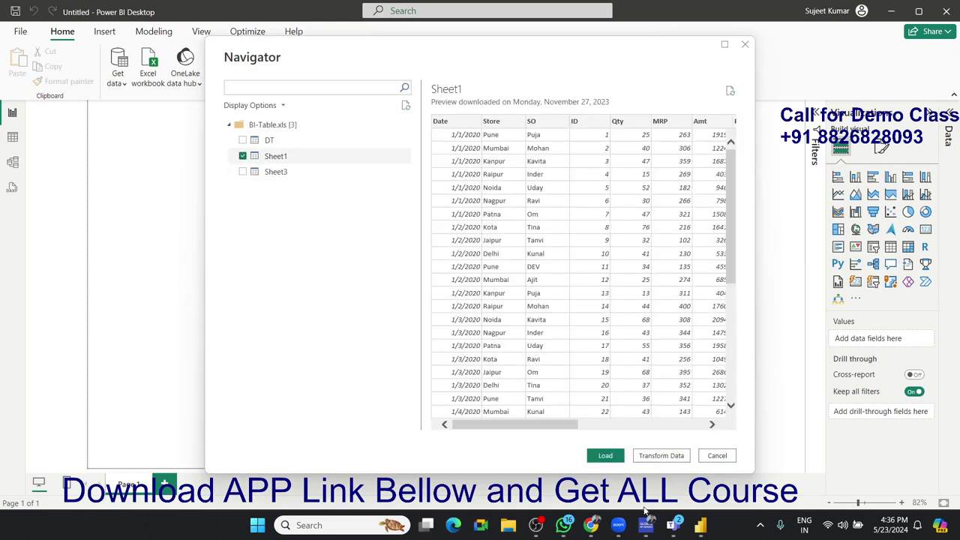
click(605, 457)
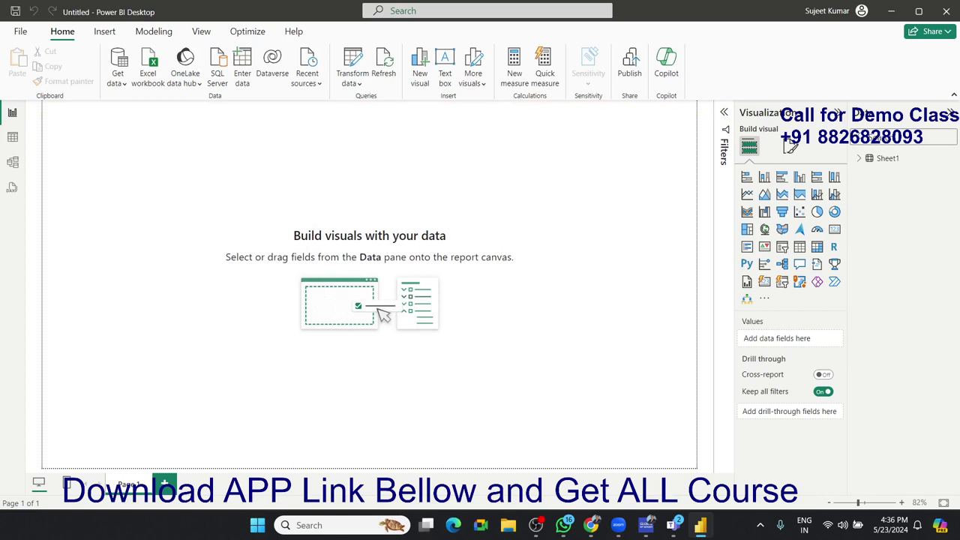
Stop the current Teams screen share and share a screen with the meeting again
click(673, 524)
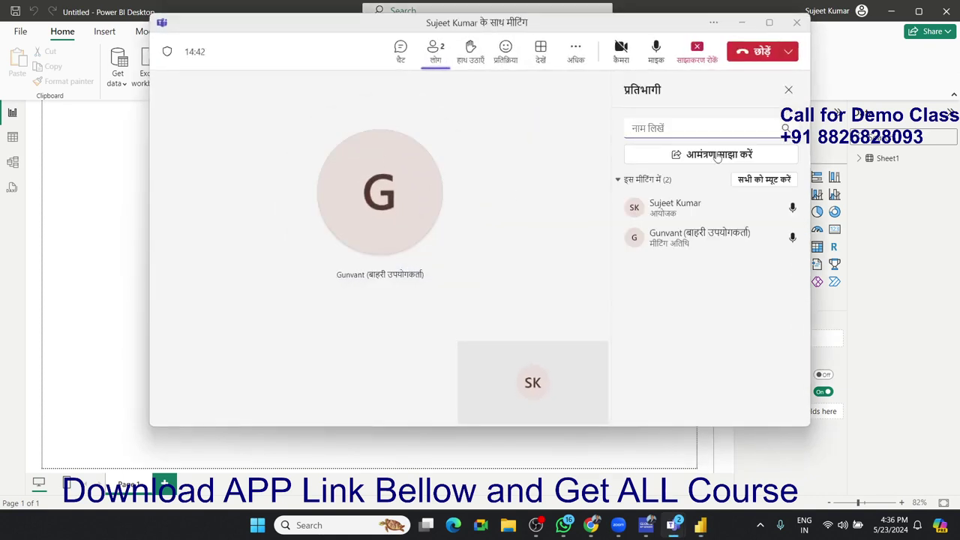
click(704, 60)
click(703, 61)
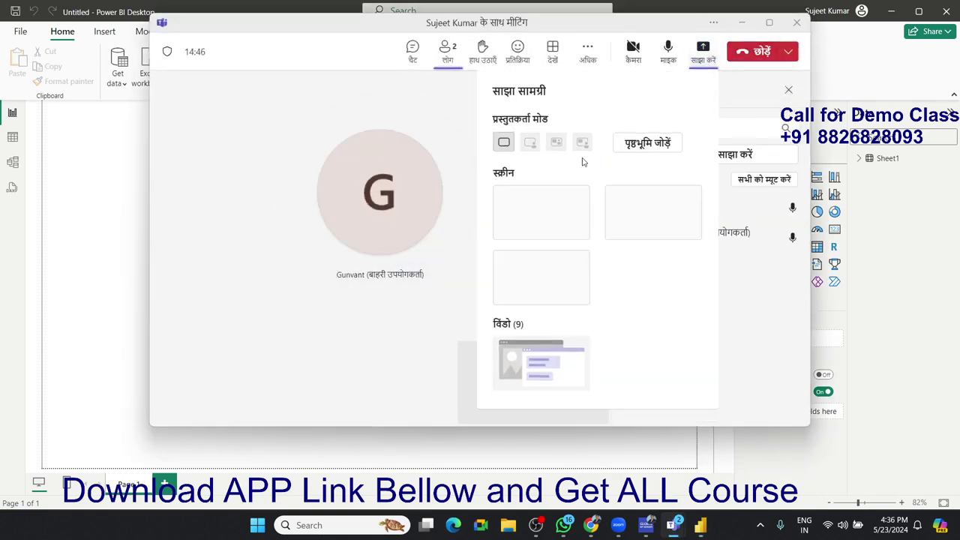
click(537, 223)
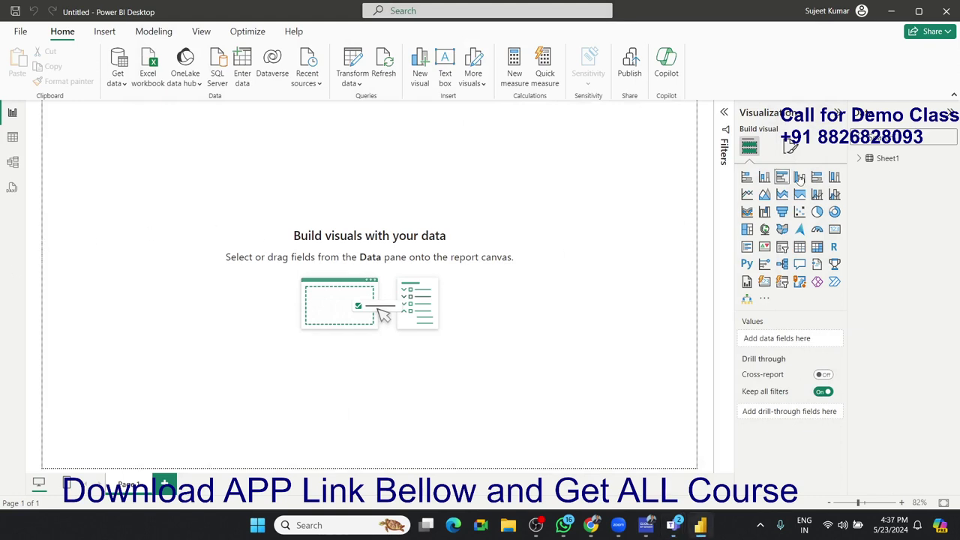
Expand Sheet1's fields in the Data pane and bring the WhatsApp dashboard image into view
click(861, 160)
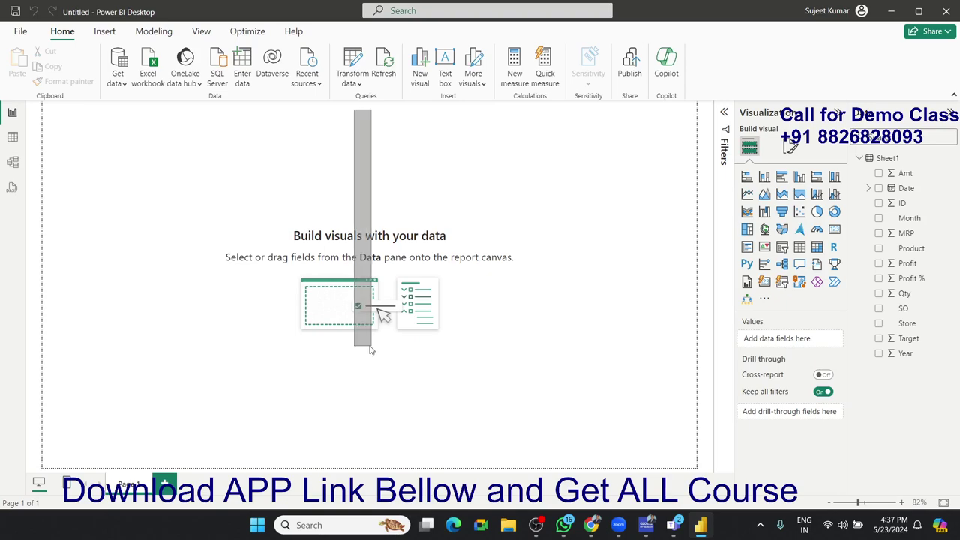
click(562, 525)
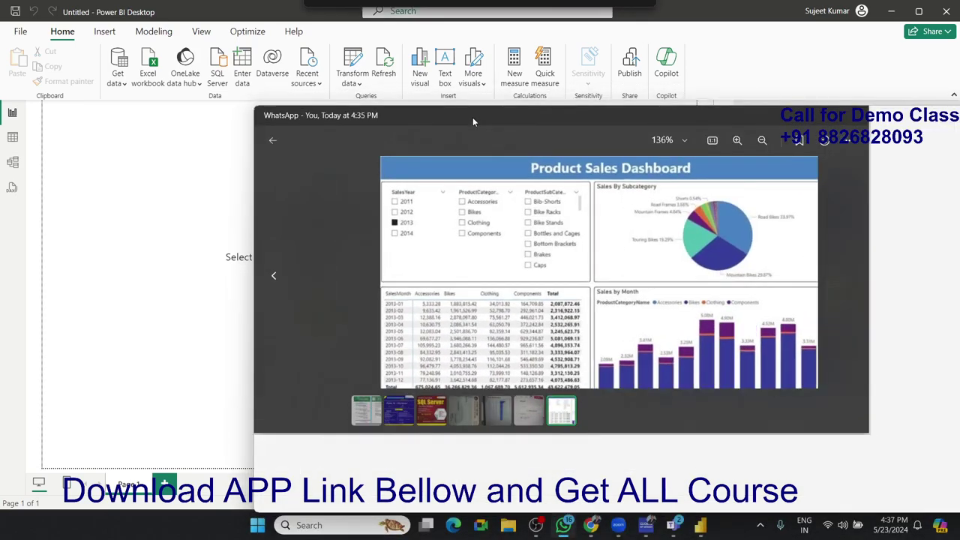
drag(472, 117, 253, 89)
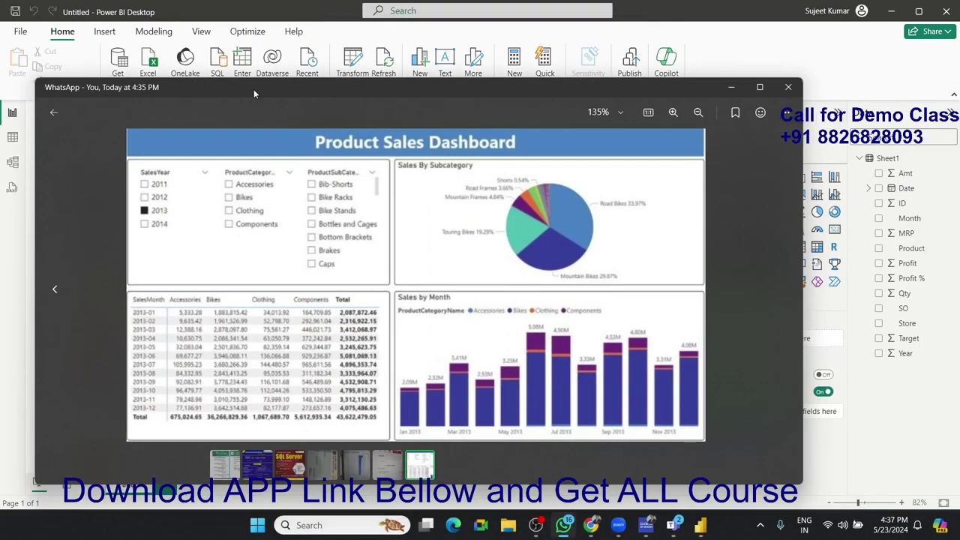
Maximize the Product Sales Dashboard image to study it, then move the viewer aside
double_click(254, 89)
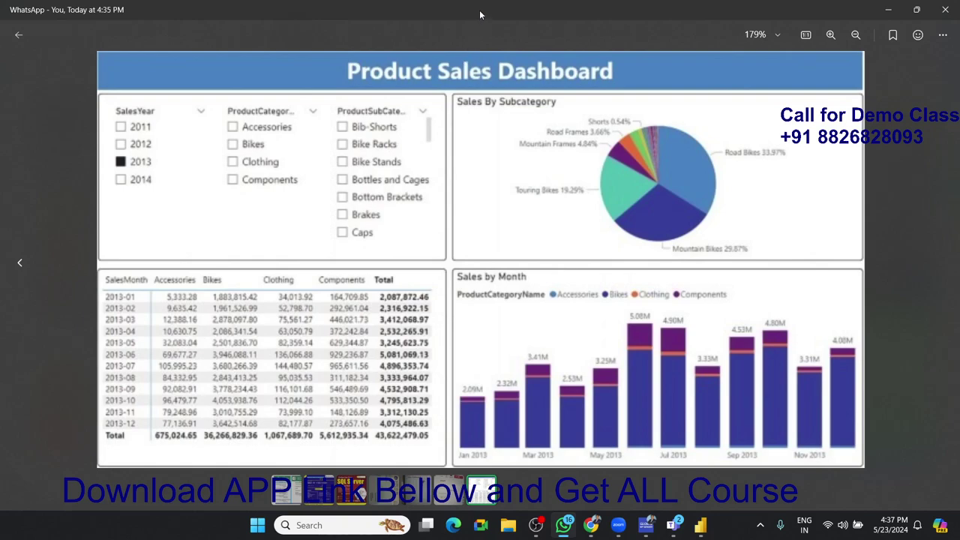
drag(477, 9, 959, 135)
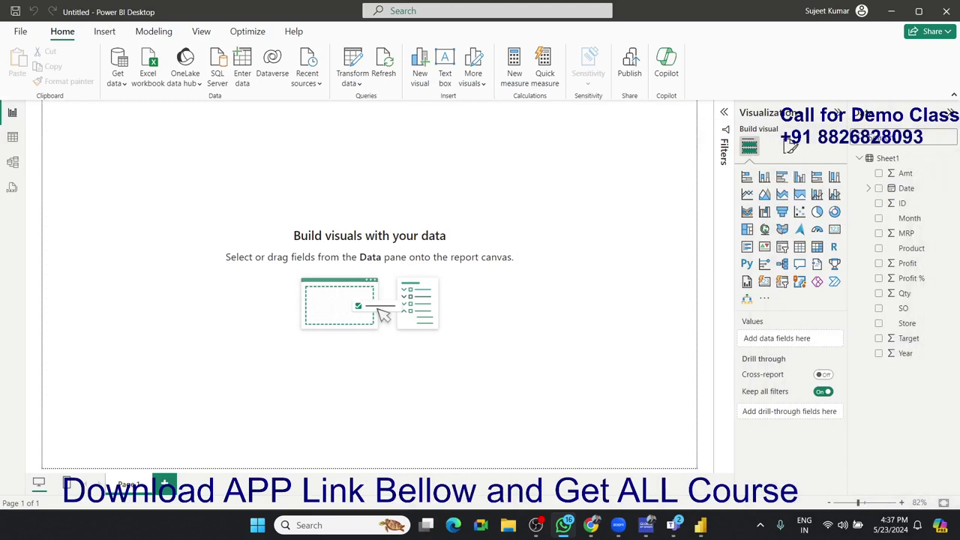
Add a pie chart and size it across the top of the report page
click(256, 338)
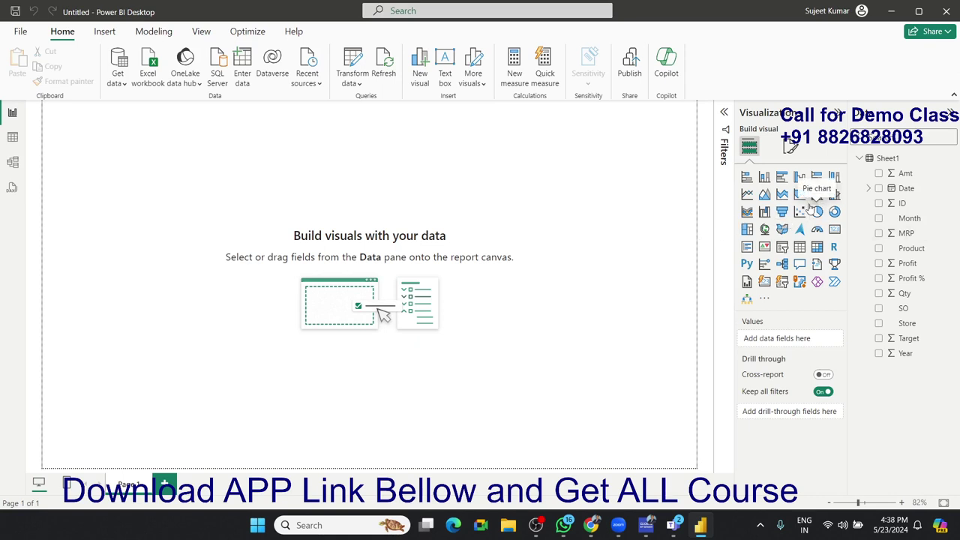
click(817, 212)
mouse_move(115, 174)
mouse_down()
mouse_move(533, 194)
mouse_move(568, 187)
mouse_up()
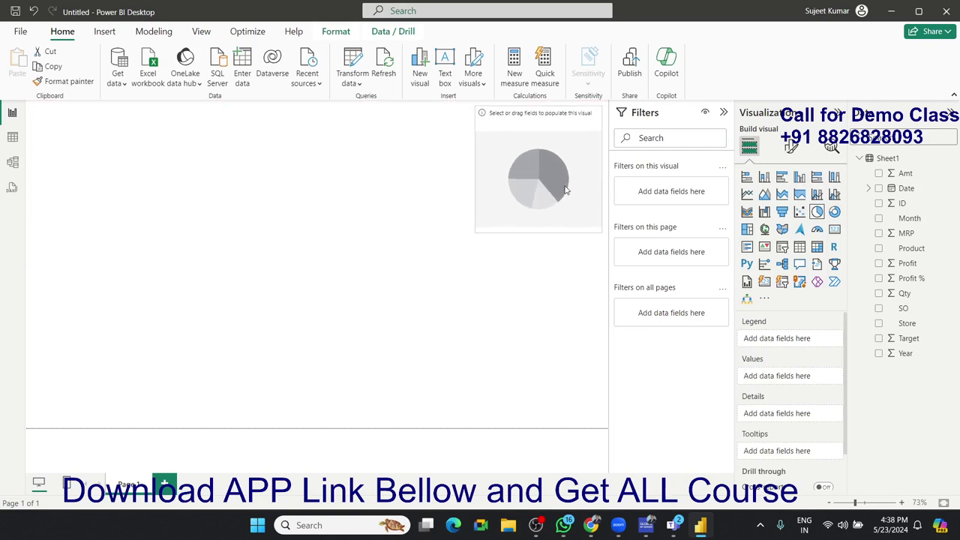
drag(480, 232, 334, 276)
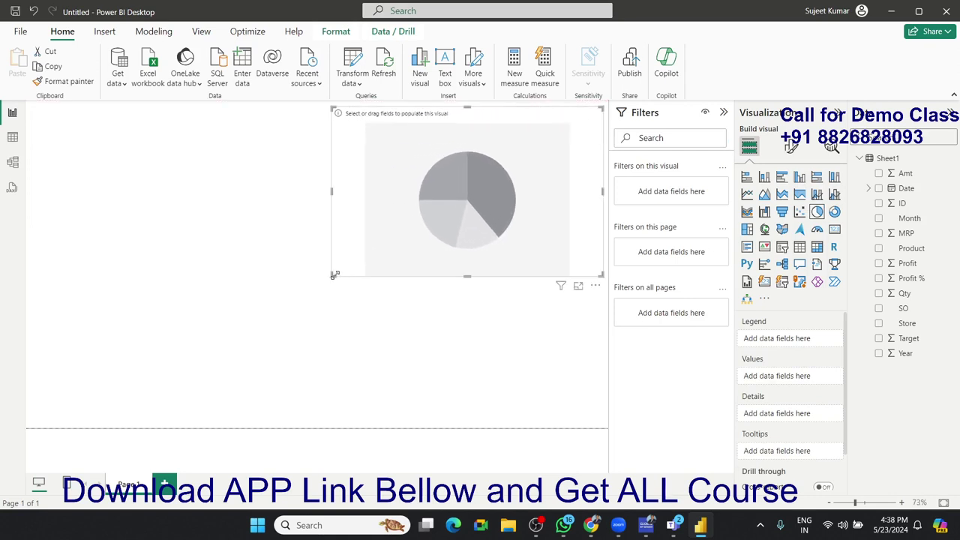
drag(334, 276, 315, 262)
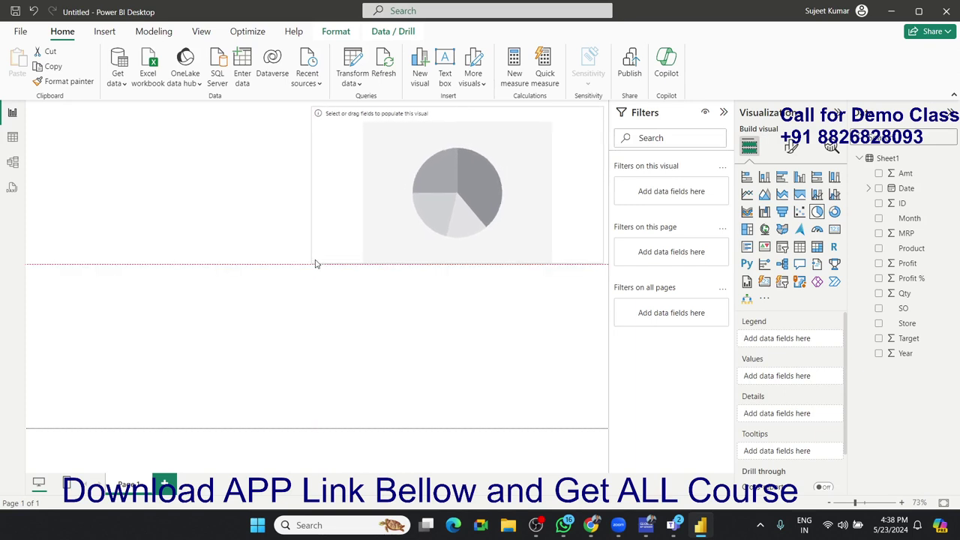
drag(315, 263, 311, 262)
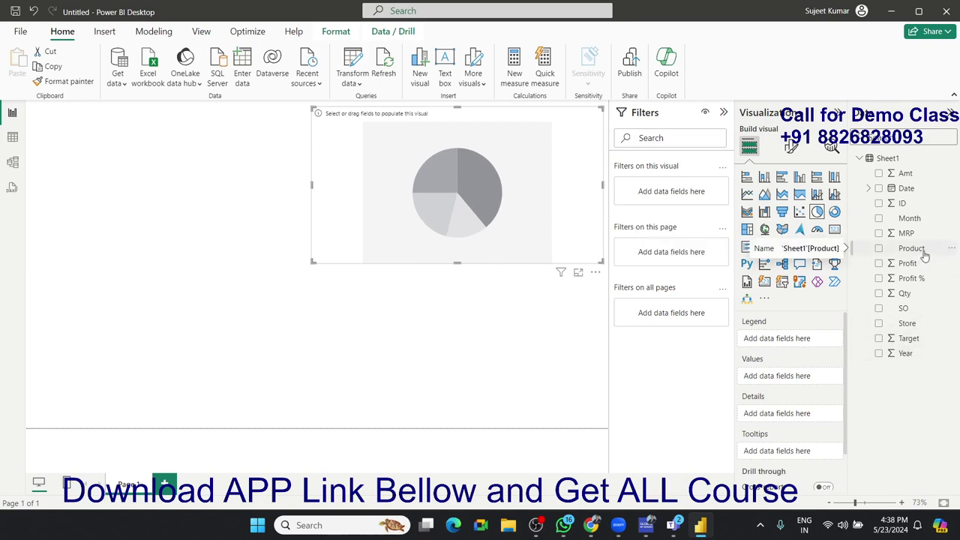
Put Product in the pie's Legend and Profit in Values, then add an empty table
drag(924, 256, 537, 202)
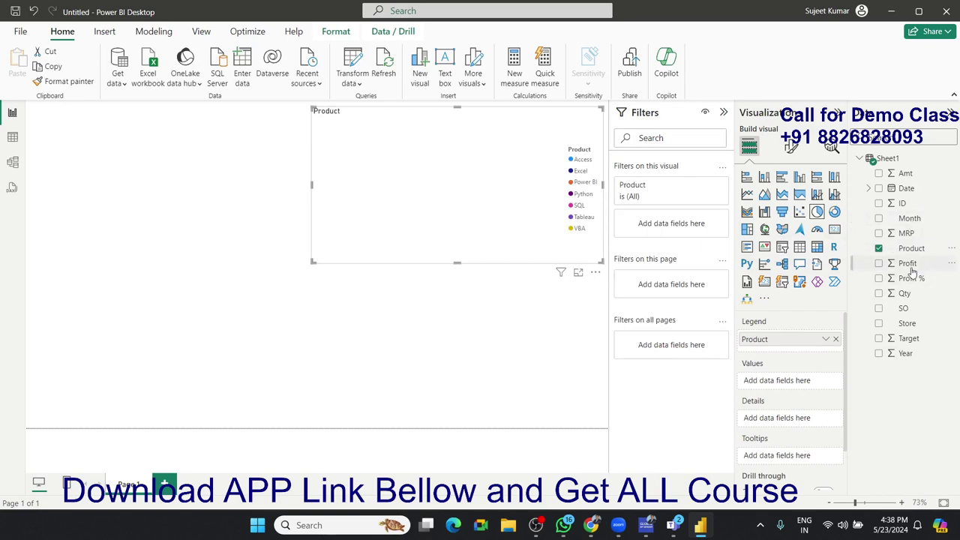
drag(907, 264, 458, 240)
mouse_move(461, 238)
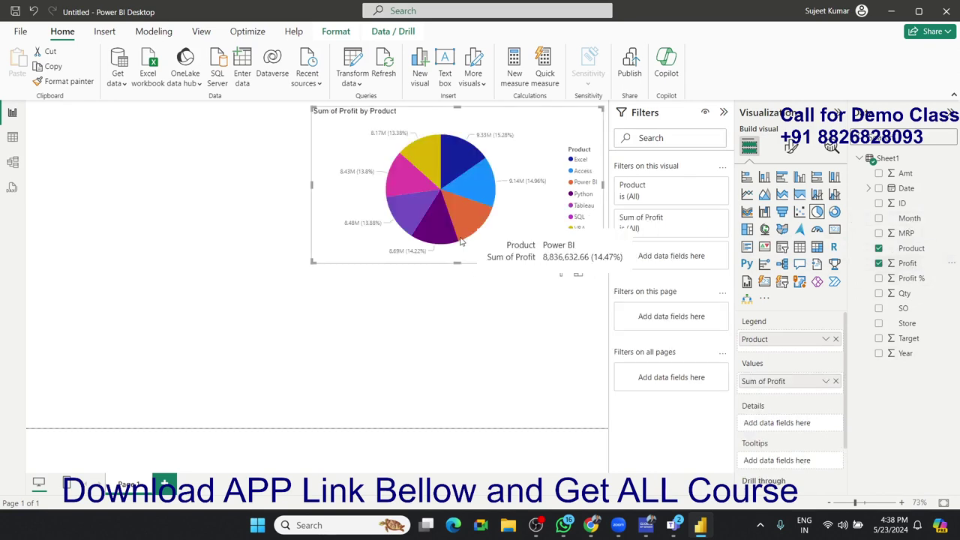
click(389, 316)
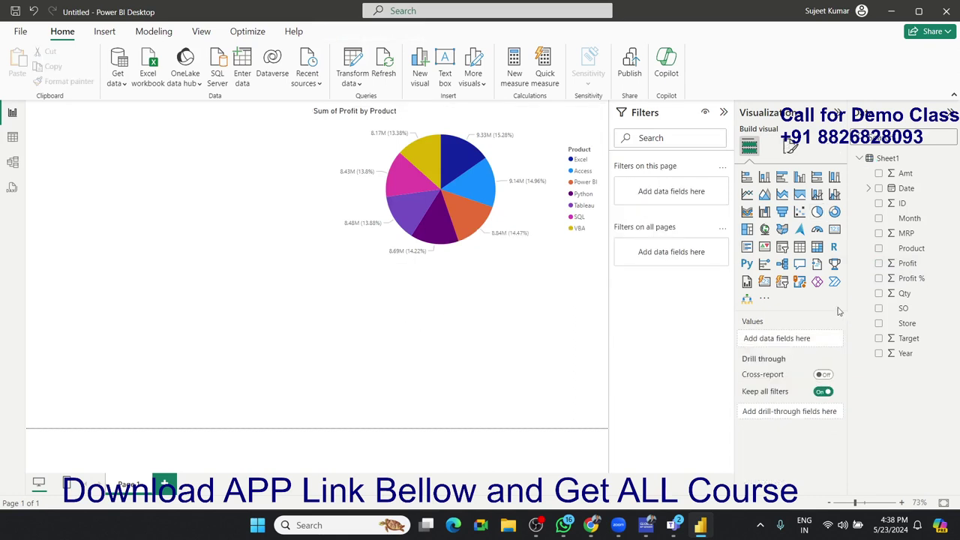
click(799, 247)
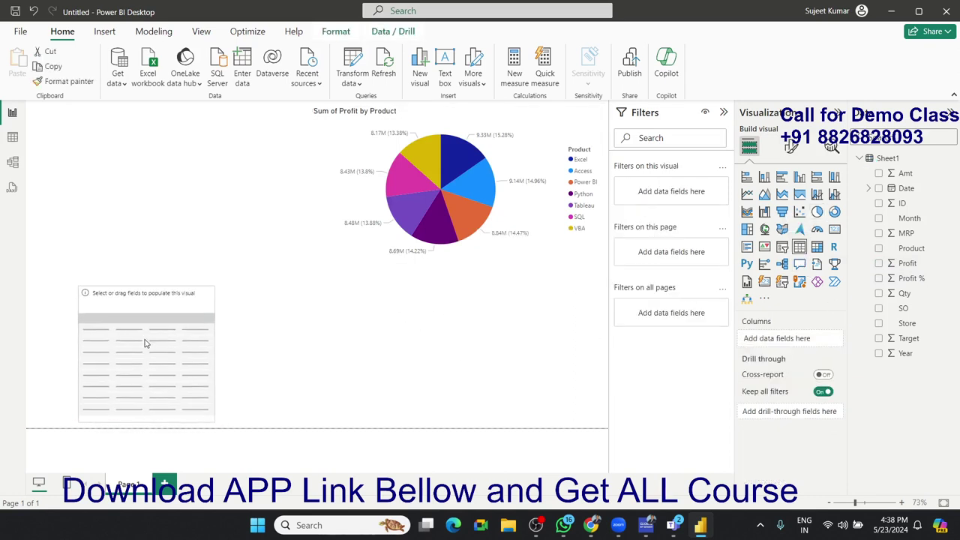
Move the empty table to the lower left and widen it toward the page middle
drag(146, 343, 105, 321)
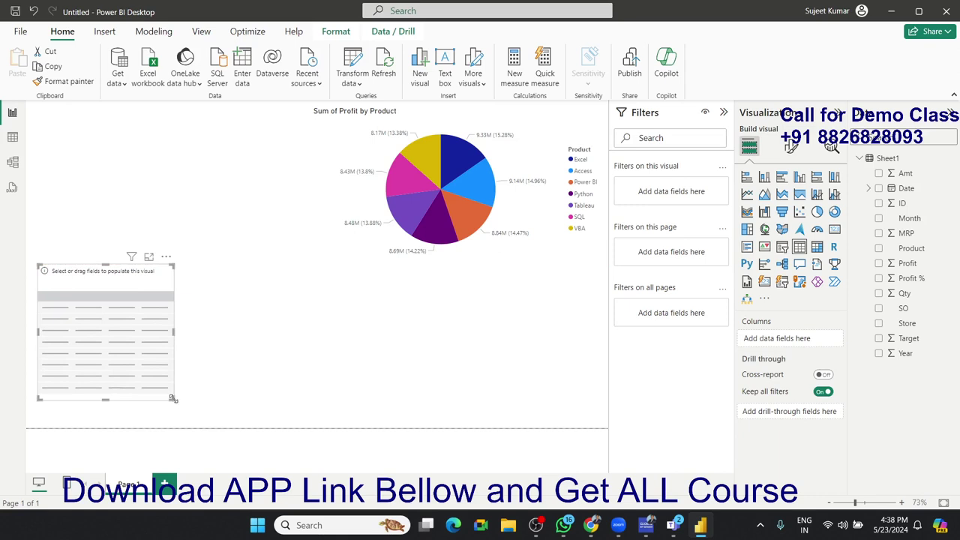
mouse_move(174, 399)
mouse_down()
mouse_move(337, 419)
mouse_move(313, 421)
mouse_up()
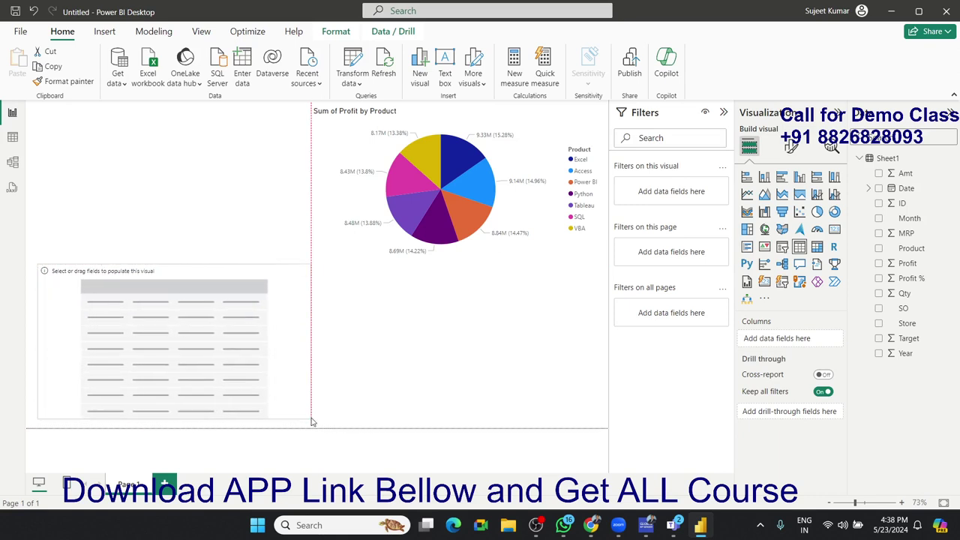
drag(313, 422, 311, 420)
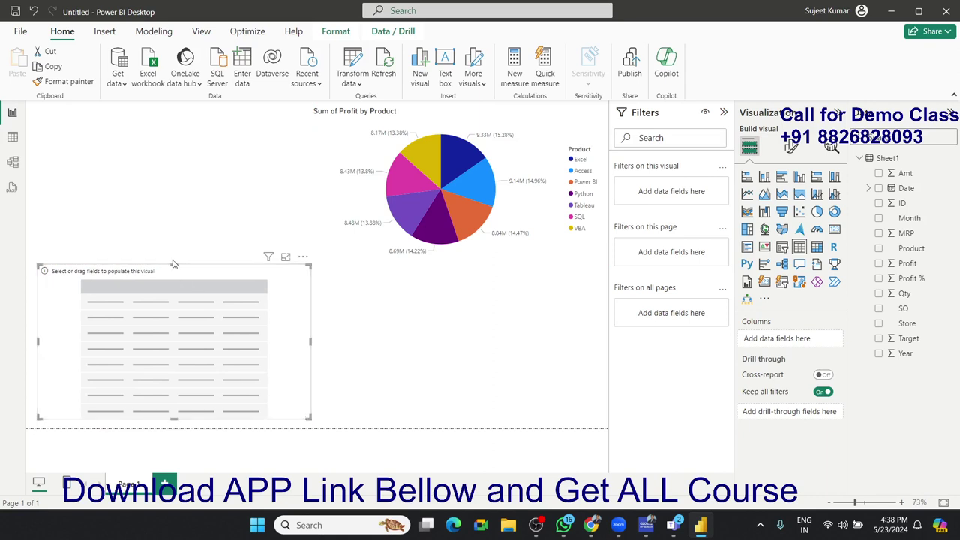
drag(172, 264, 172, 257)
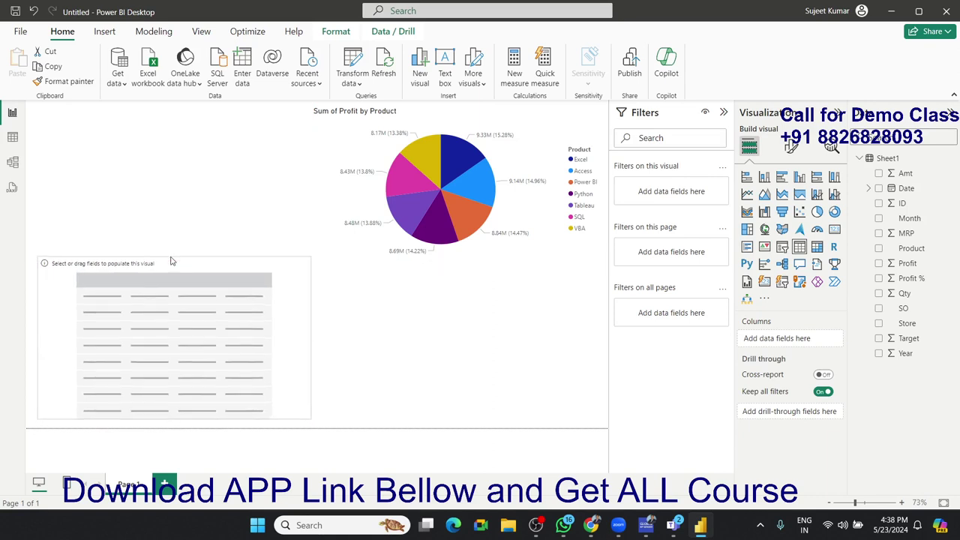
Turn on the pie chart's Visual border under Format visual > General > Effects
click(370, 262)
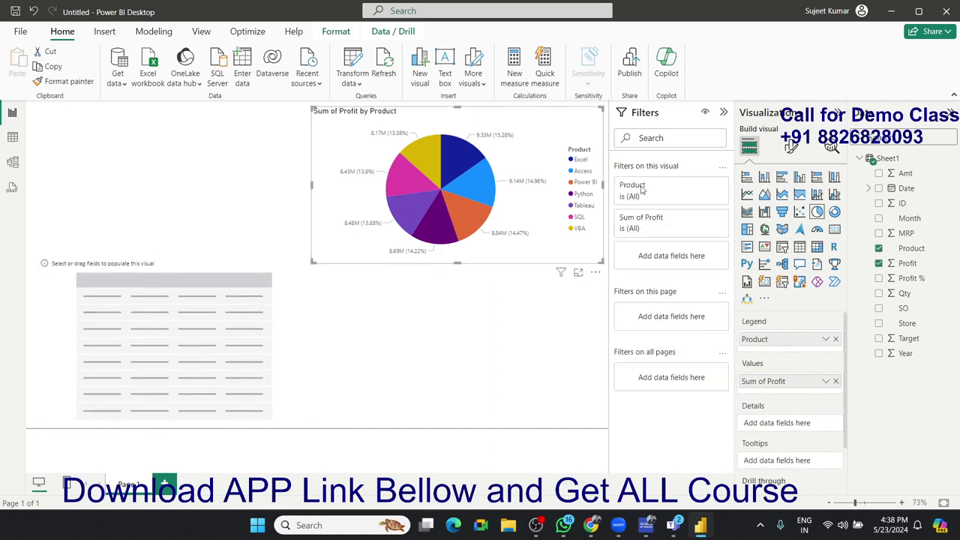
click(793, 148)
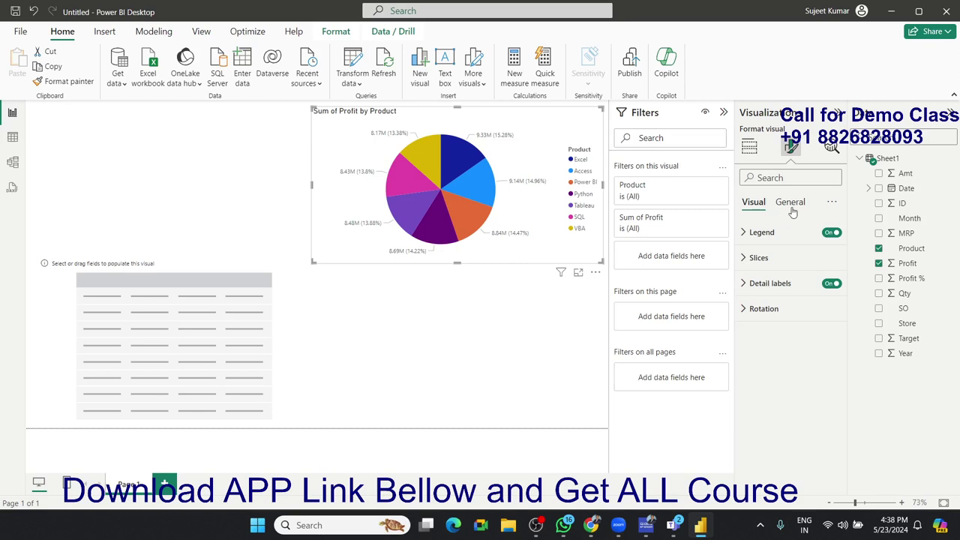
click(791, 210)
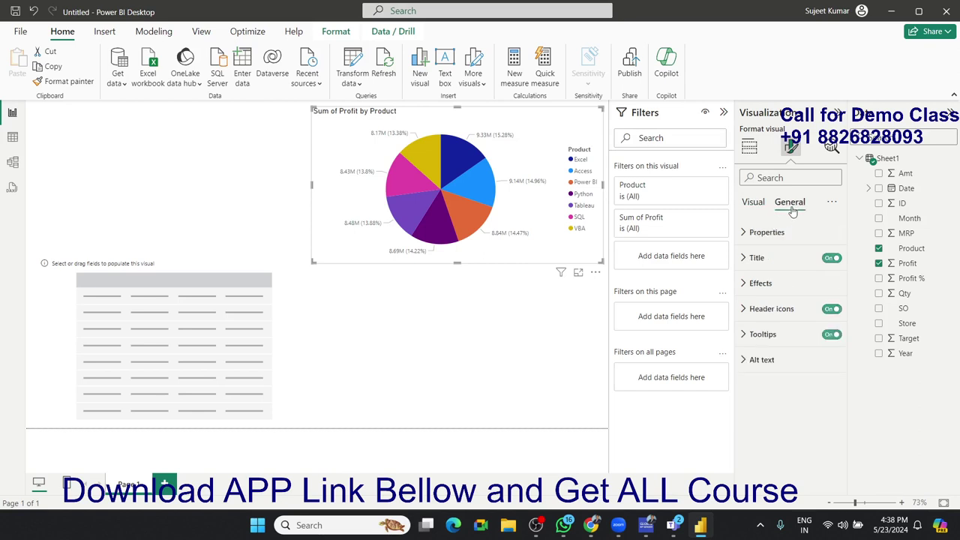
click(746, 284)
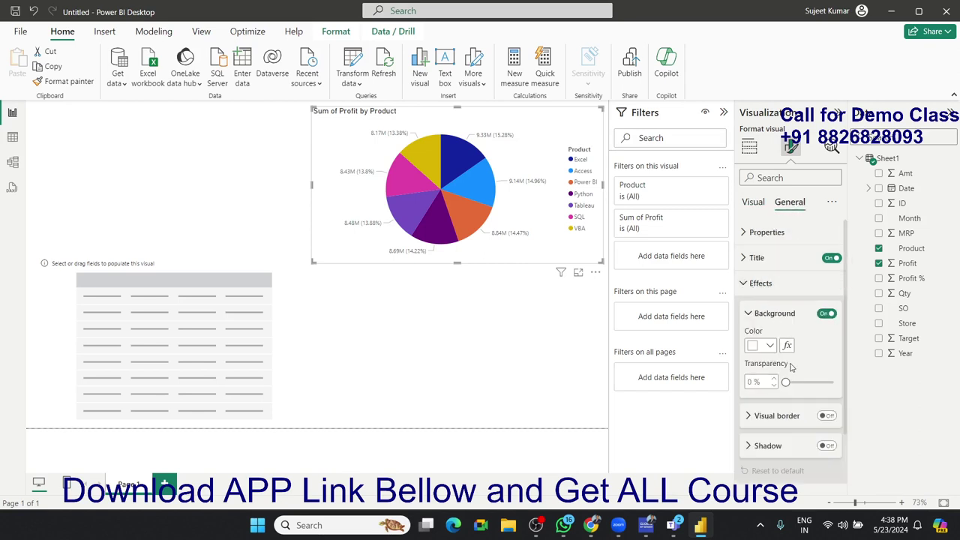
click(828, 416)
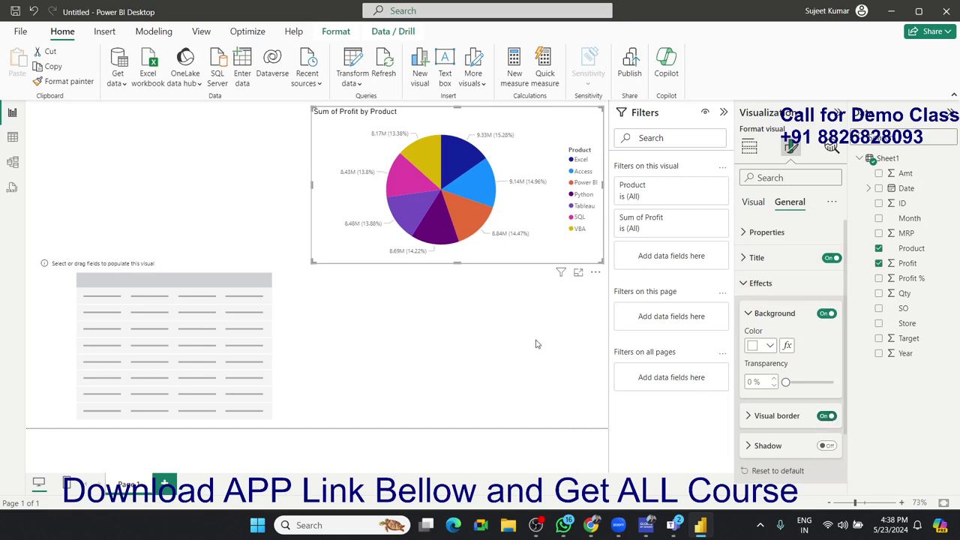
click(506, 346)
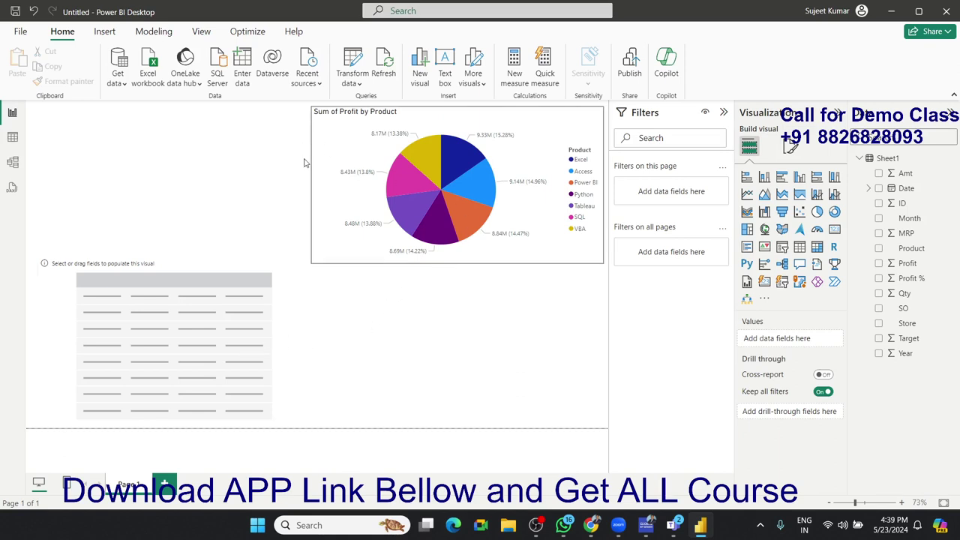
click(522, 262)
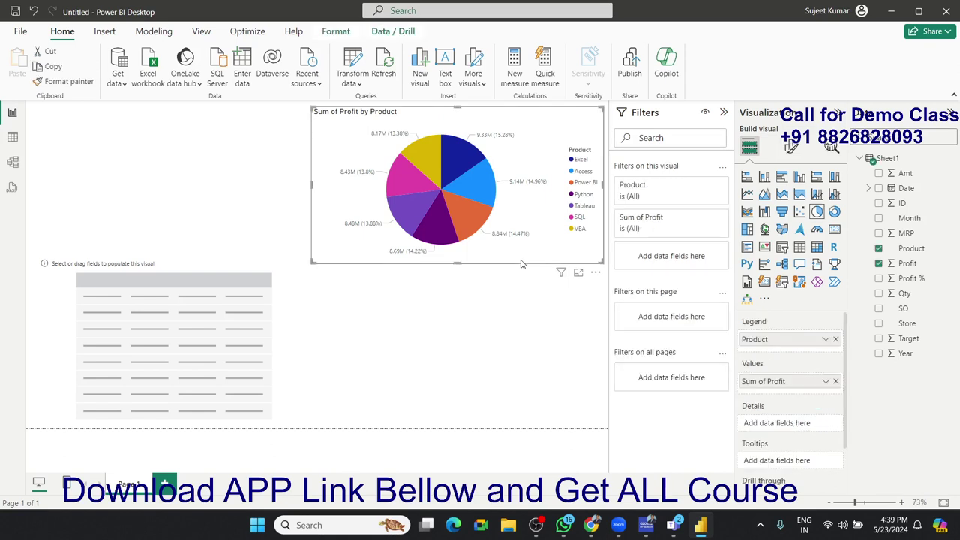
click(509, 367)
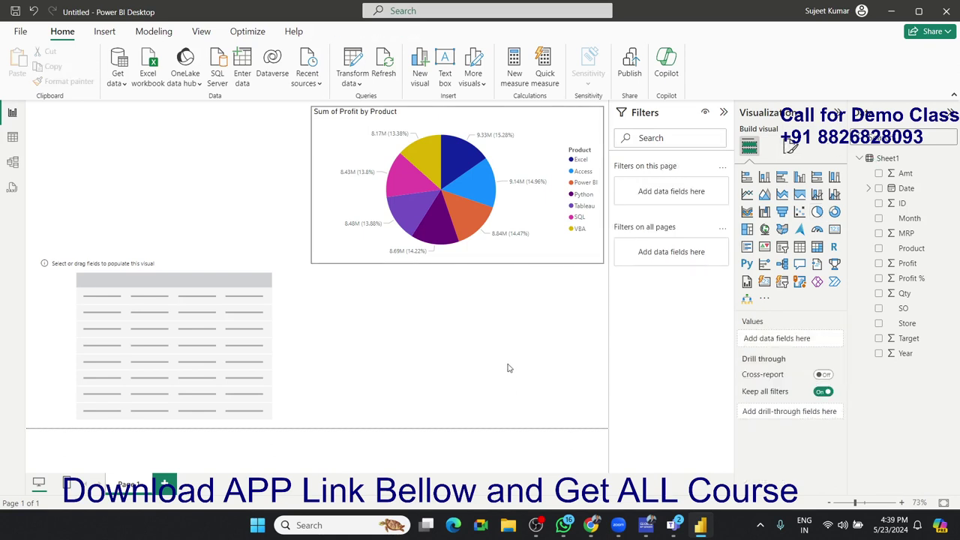
click(523, 254)
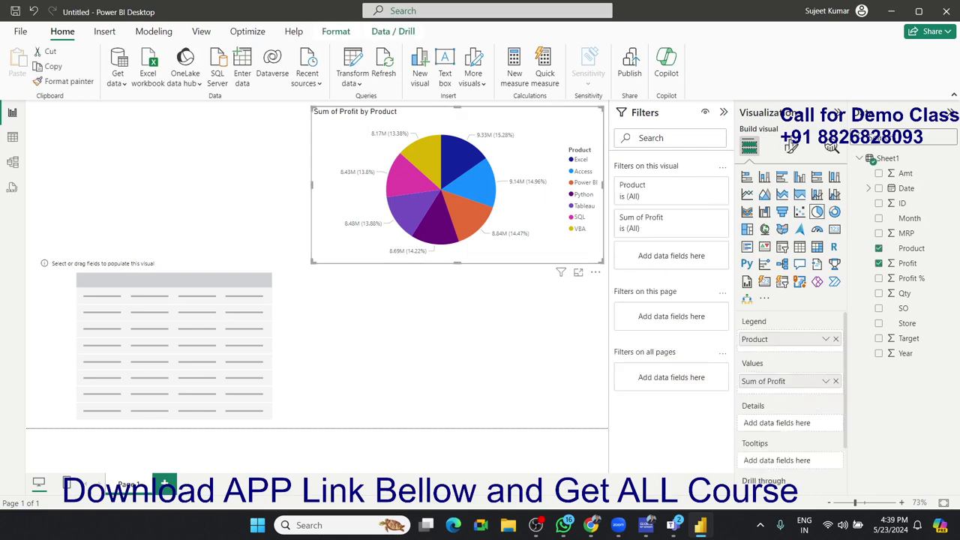
click(790, 150)
click(793, 201)
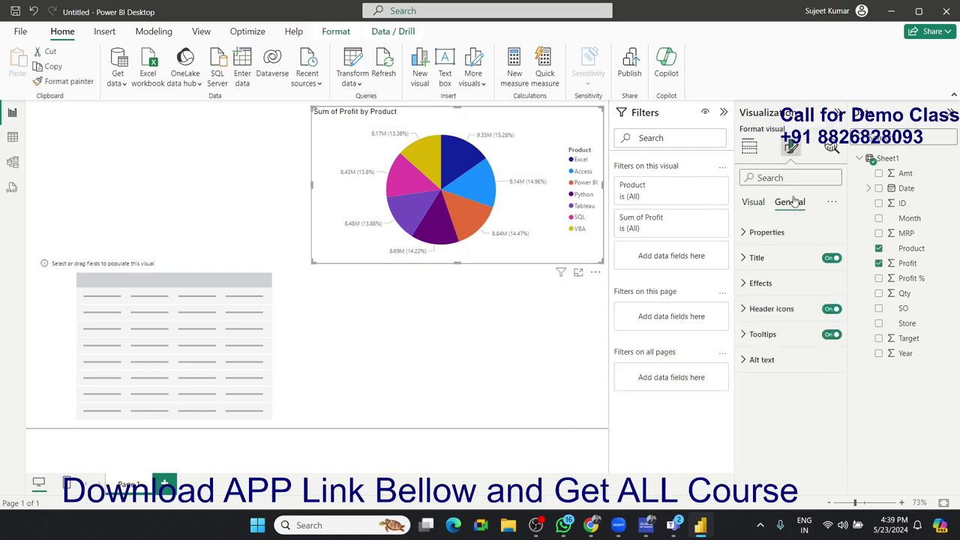
click(749, 285)
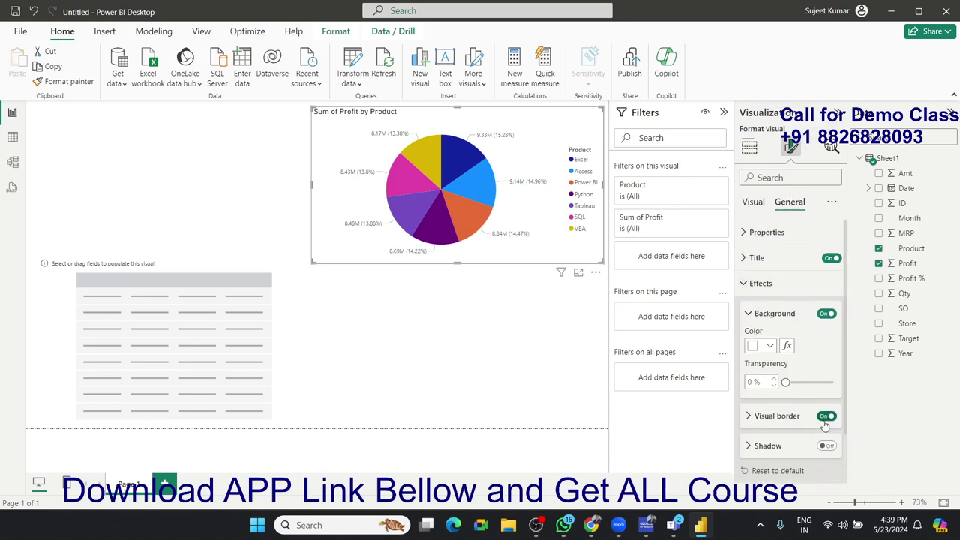
mouse_move(174, 341)
click(303, 358)
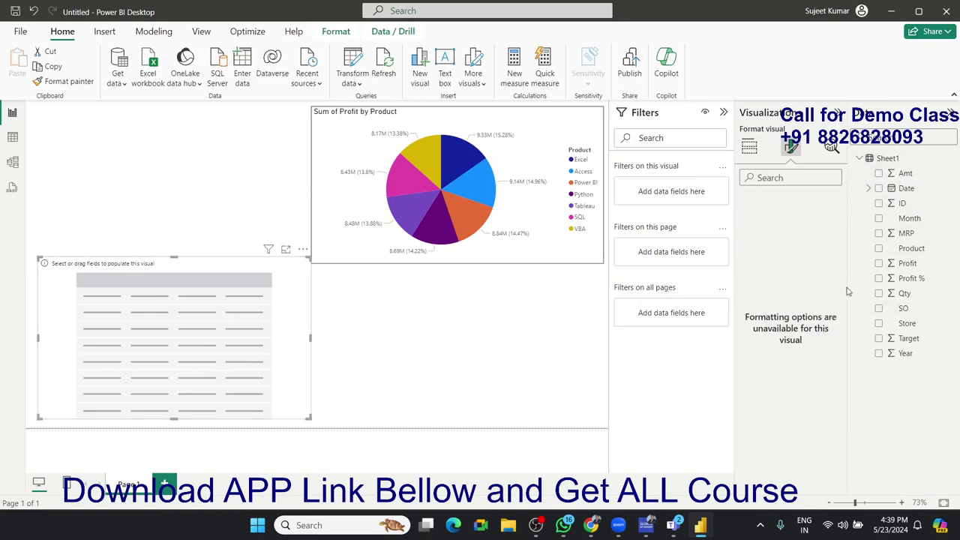
Add Date to the table's Columns and switch it from Date Hierarchy to plain Date
mouse_move(906, 188)
drag(908, 188, 232, 339)
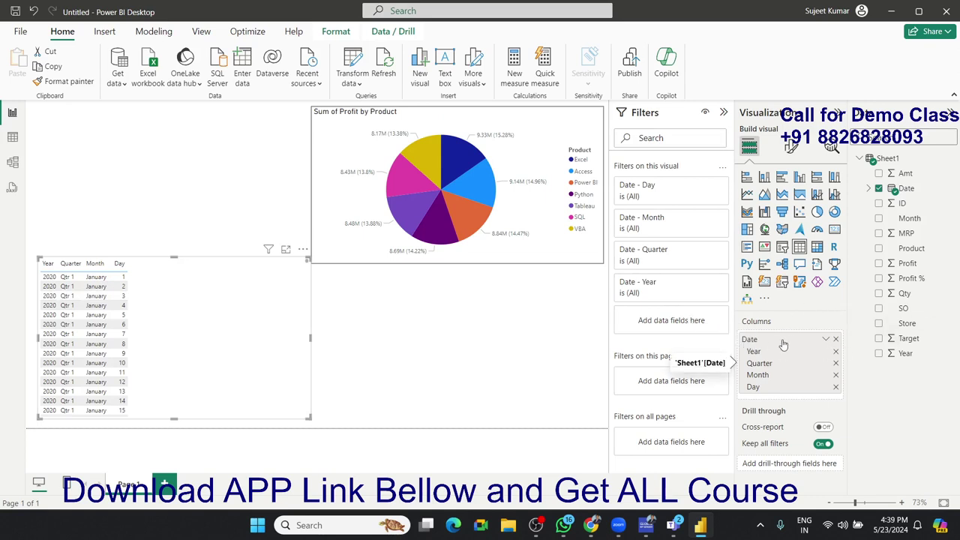
click(826, 339)
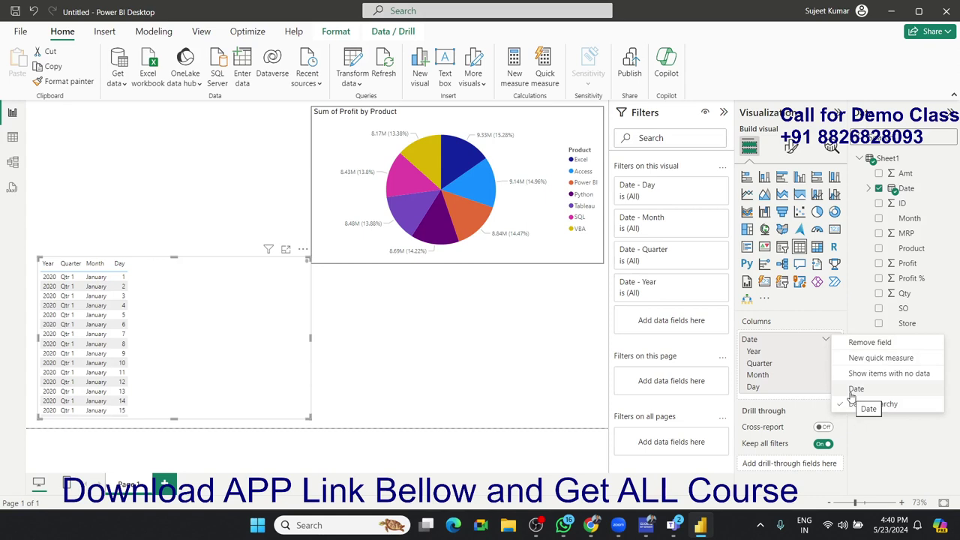
click(856, 389)
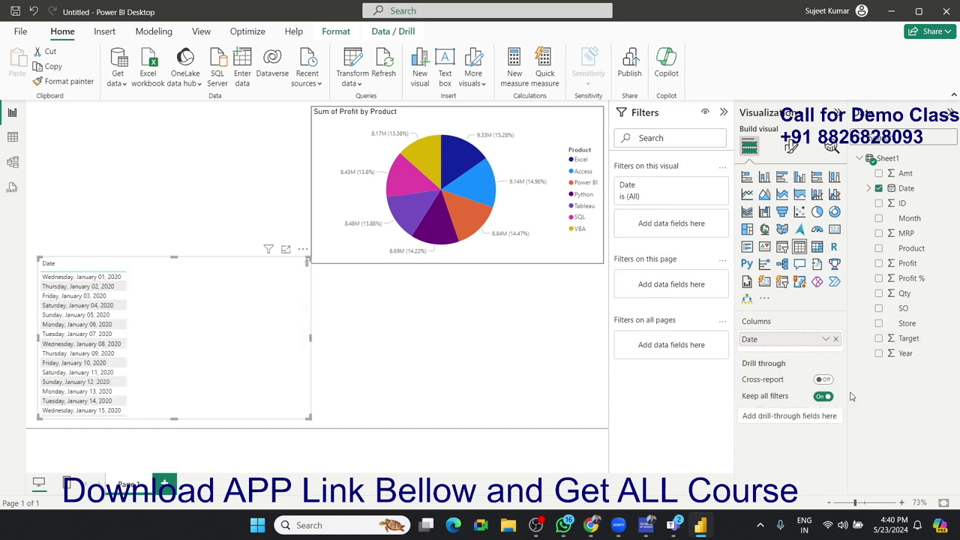
Give the Date column the 14/03/2001 (dd/mm/yyyy) format in Table view, then return to Report view
click(18, 141)
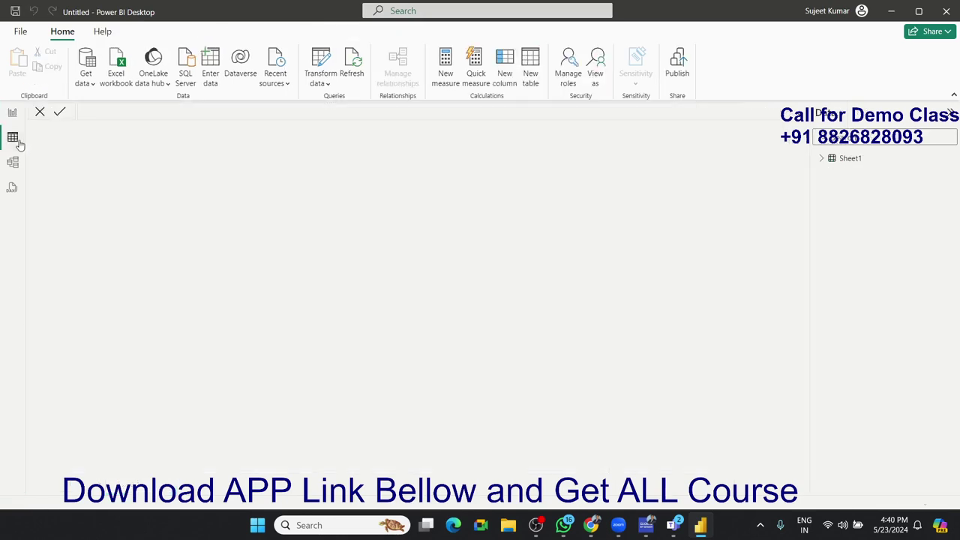
click(87, 133)
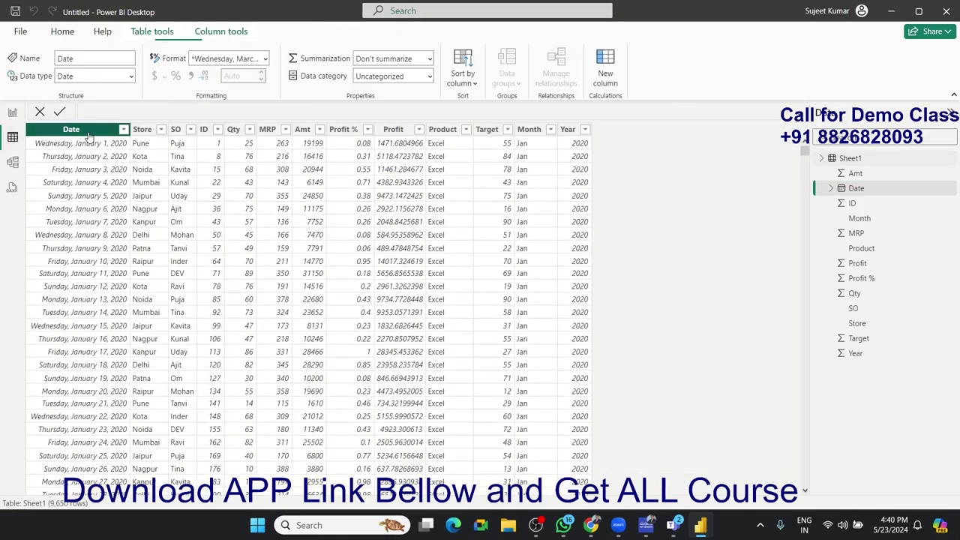
click(264, 60)
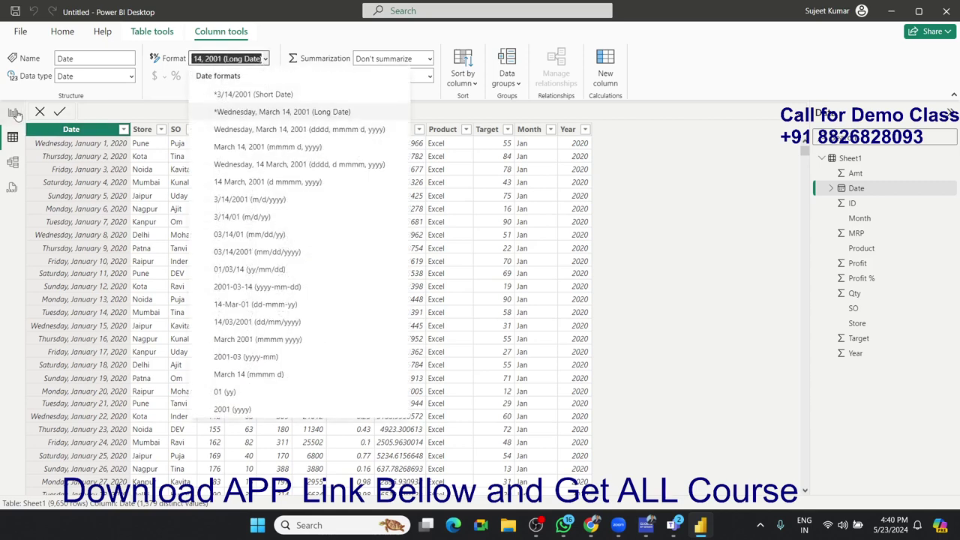
click(12, 112)
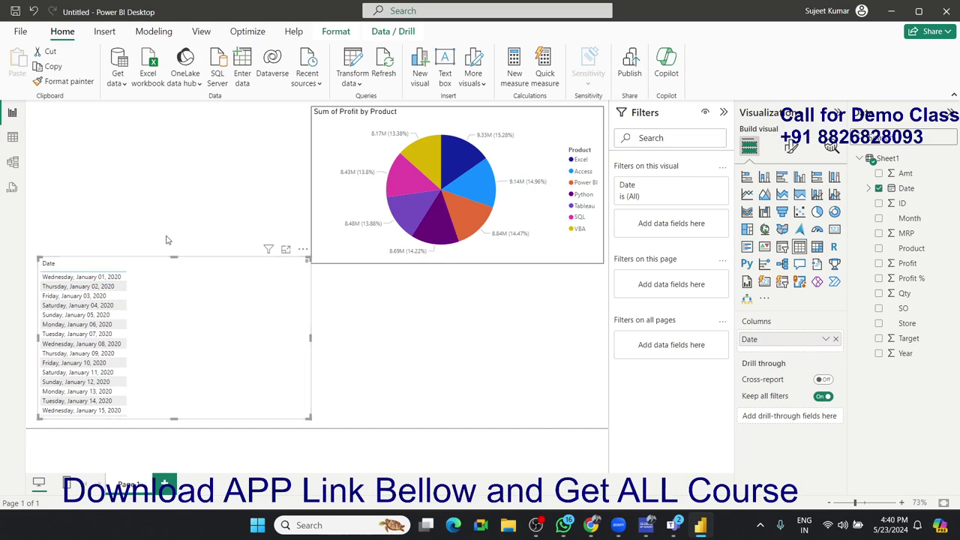
click(13, 138)
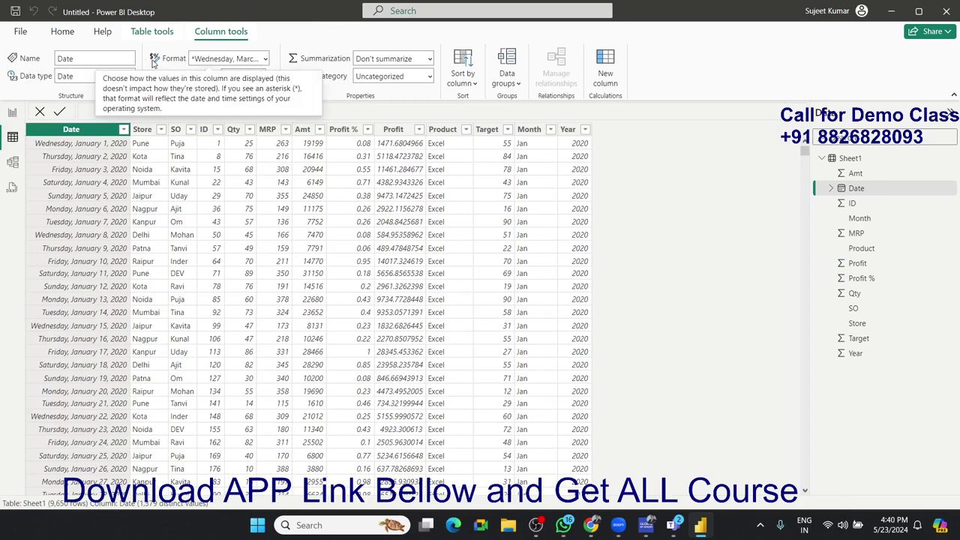
click(265, 60)
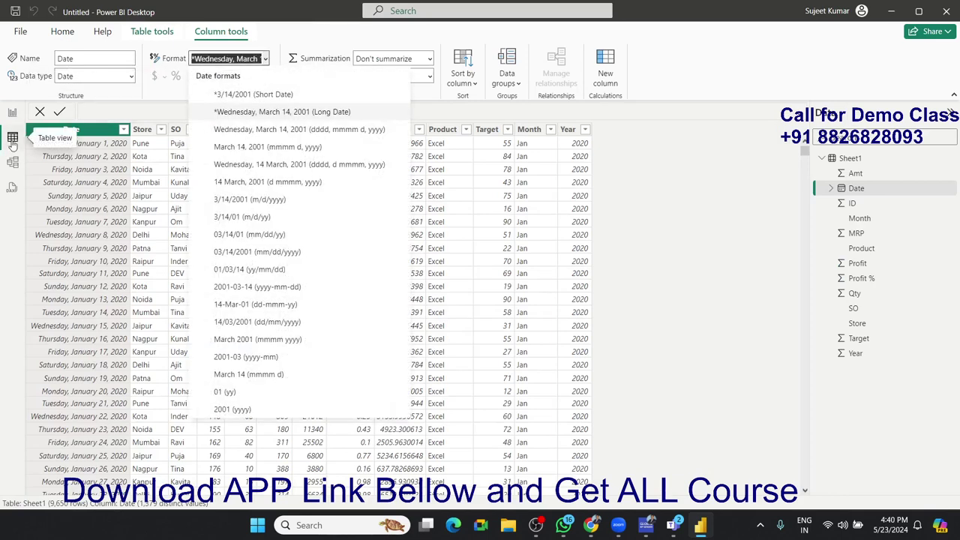
click(13, 138)
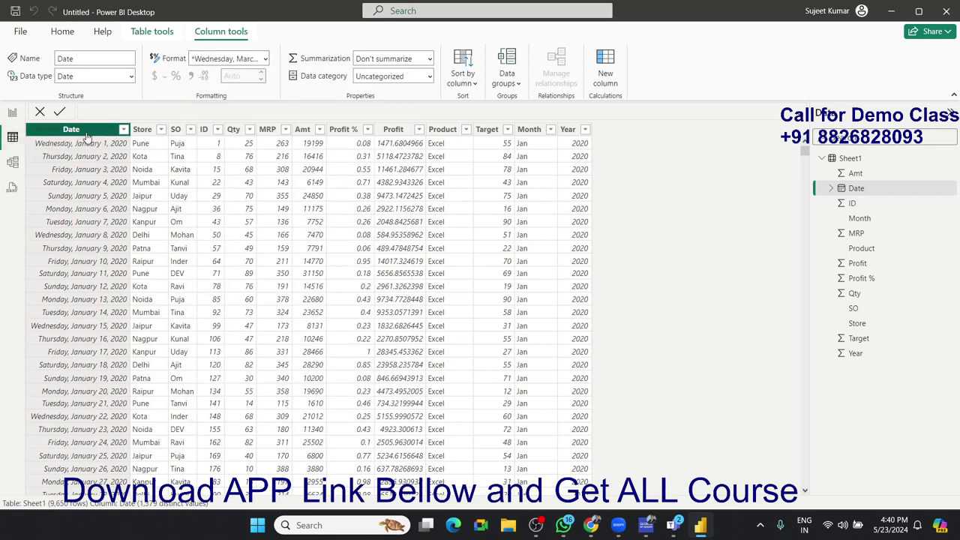
click(265, 63)
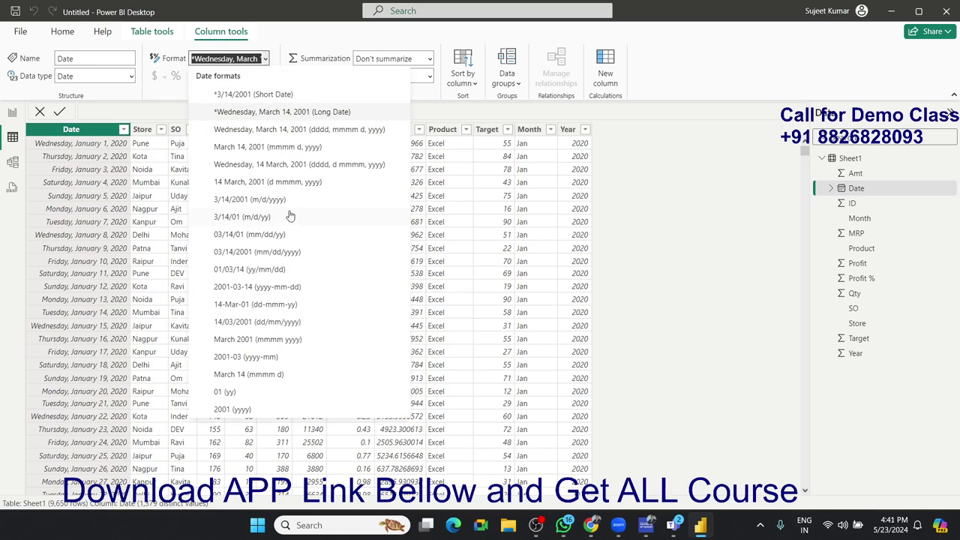
click(243, 325)
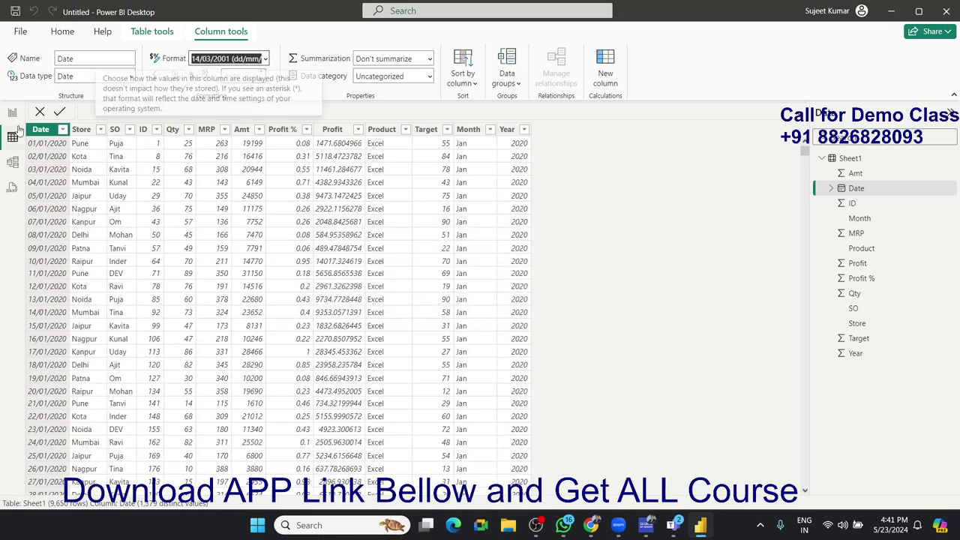
click(12, 113)
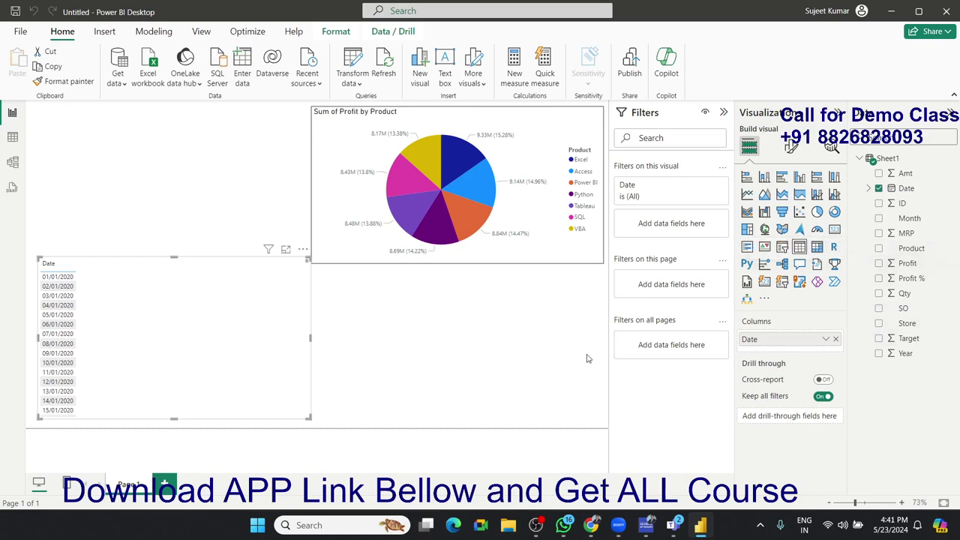
click(818, 250)
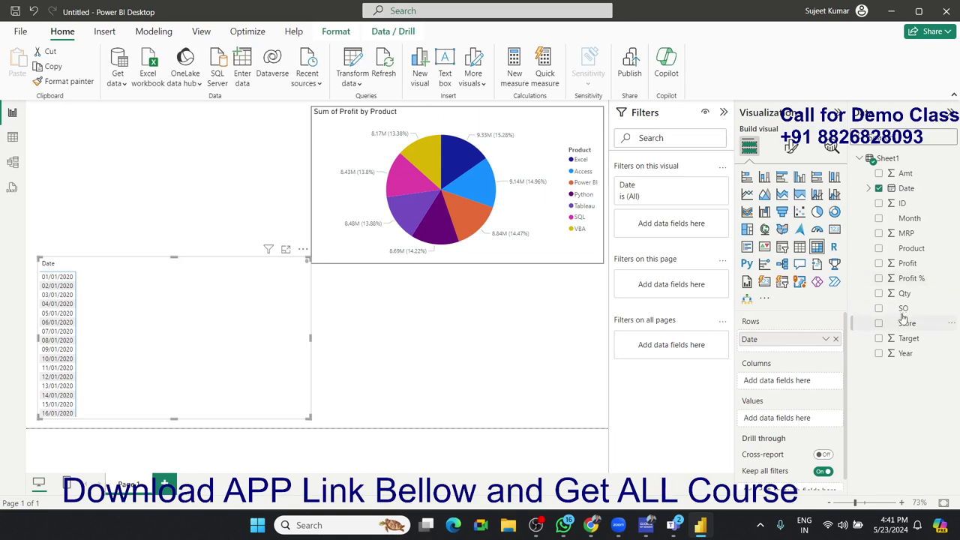
drag(905, 310, 777, 382)
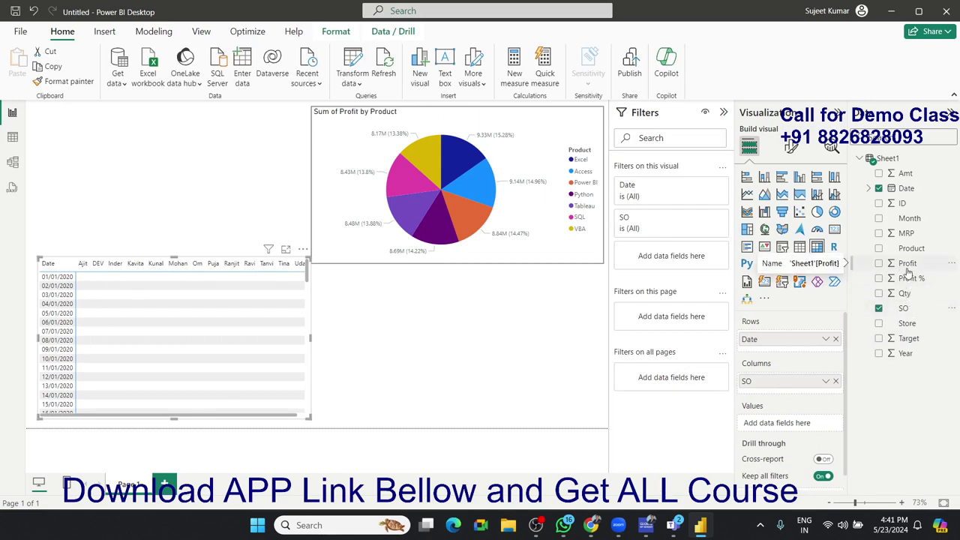
drag(907, 272, 226, 383)
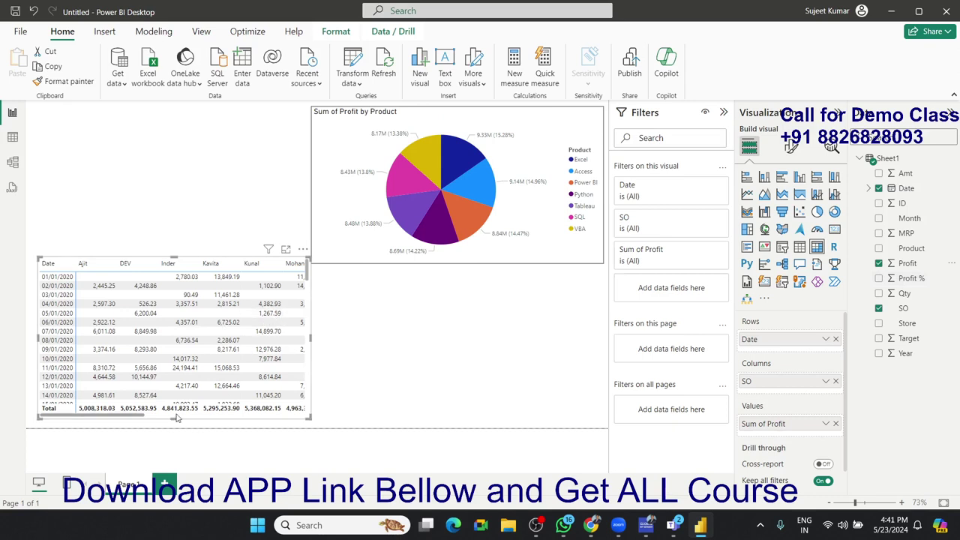
mouse_move(141, 416)
mouse_down()
mouse_move(309, 418)
mouse_move(211, 414)
mouse_move(245, 415)
mouse_up()
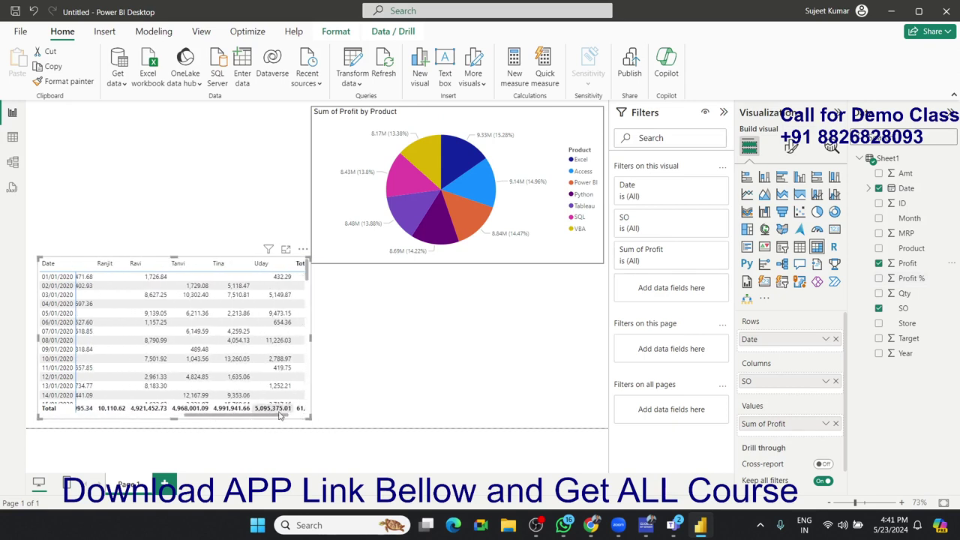
drag(245, 415, 148, 404)
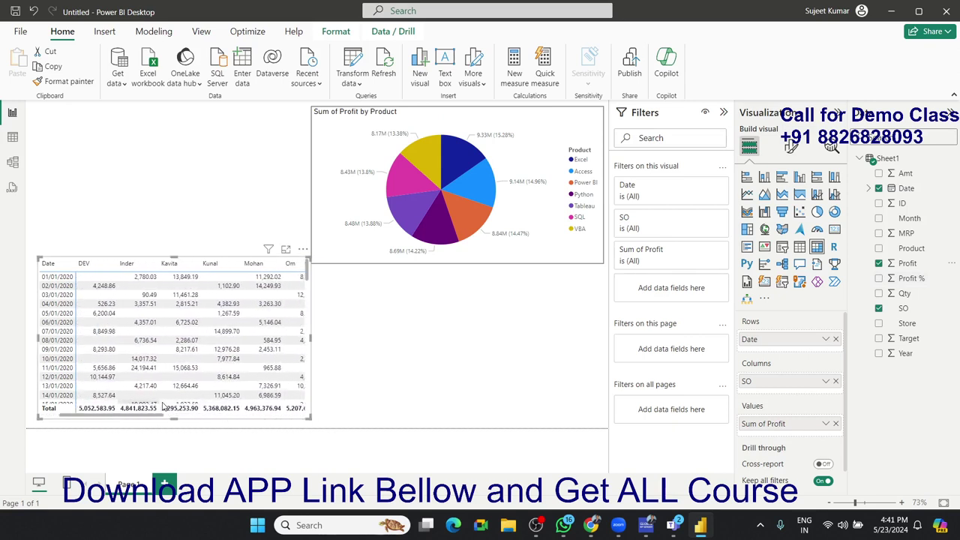
mouse_move(148, 404)
mouse_down()
mouse_move(225, 405)
mouse_move(232, 385)
mouse_move(138, 373)
mouse_up()
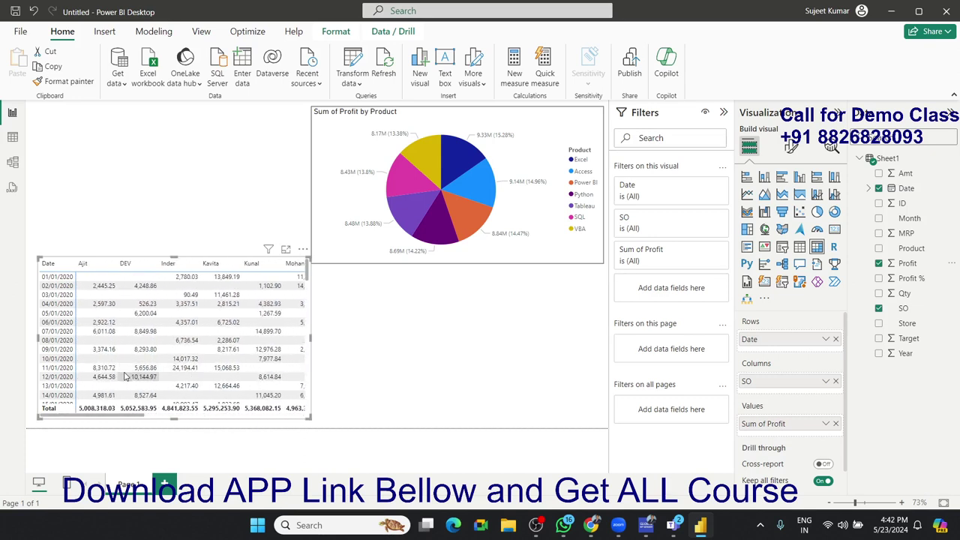
Switch on the matrix's Visual border under Format visual > General > Effects
click(320, 328)
click(306, 326)
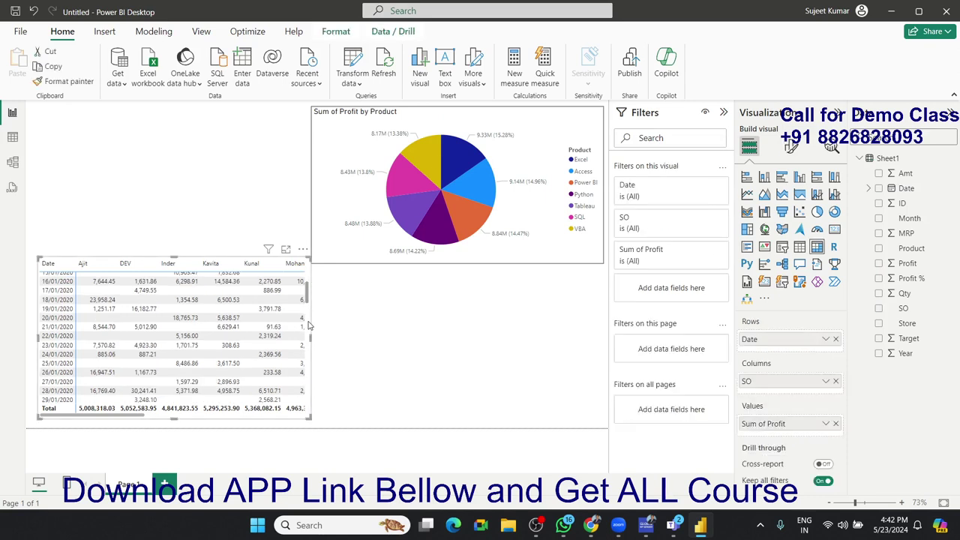
click(791, 148)
click(794, 202)
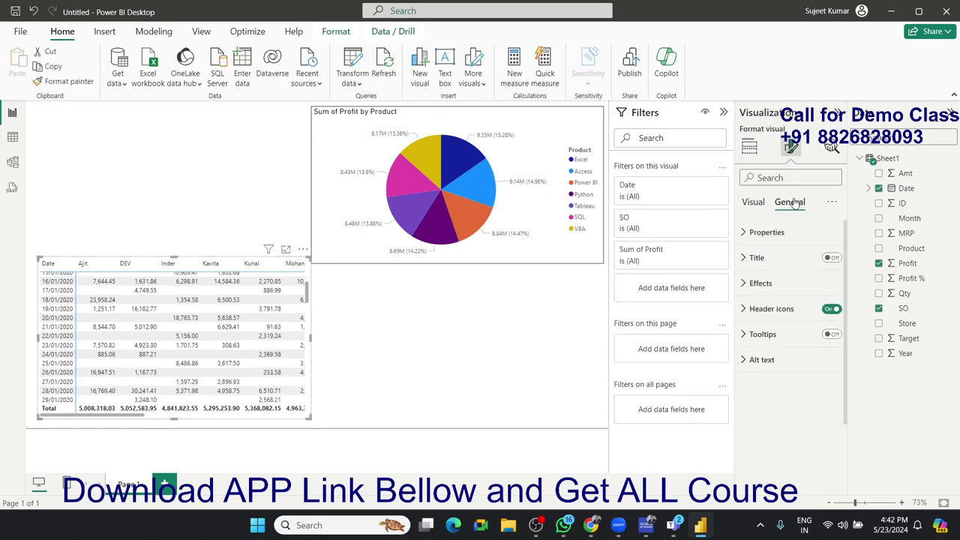
click(757, 282)
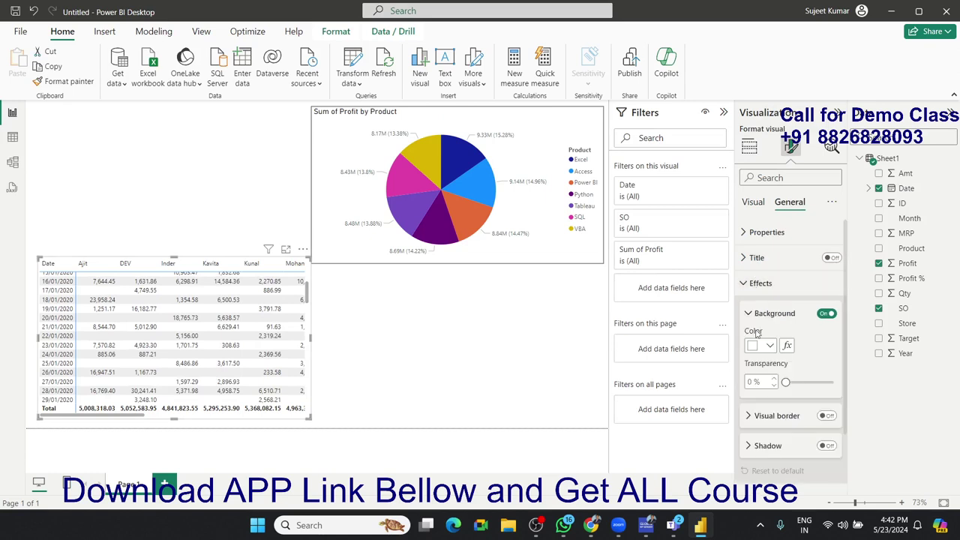
click(827, 416)
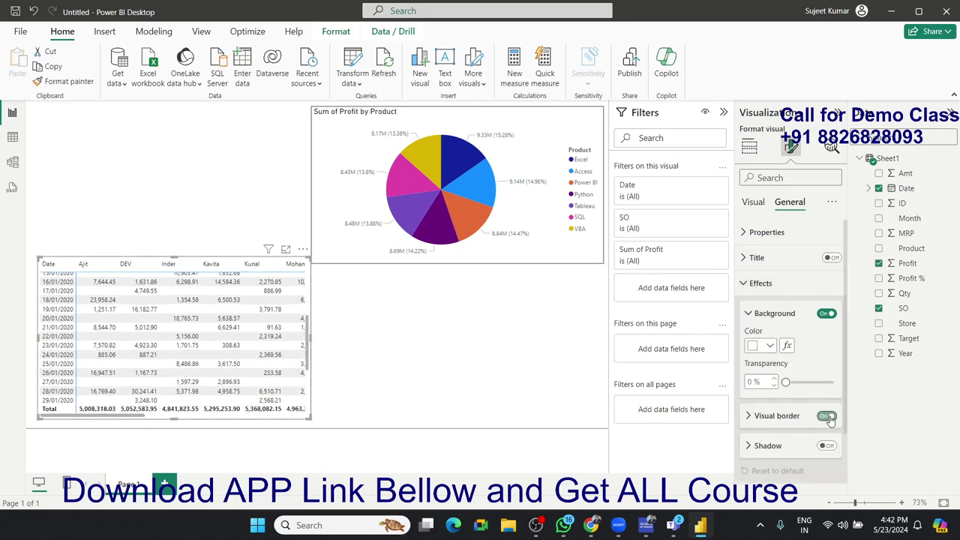
click(473, 382)
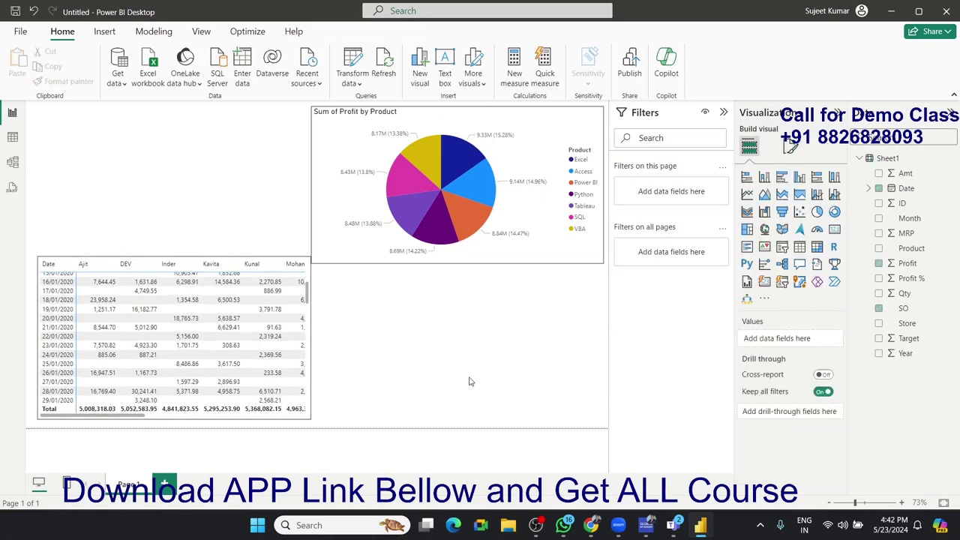
Pull the pie chart's bottom edge up so it clears the matrix, then reselect and drag the matrix
click(326, 263)
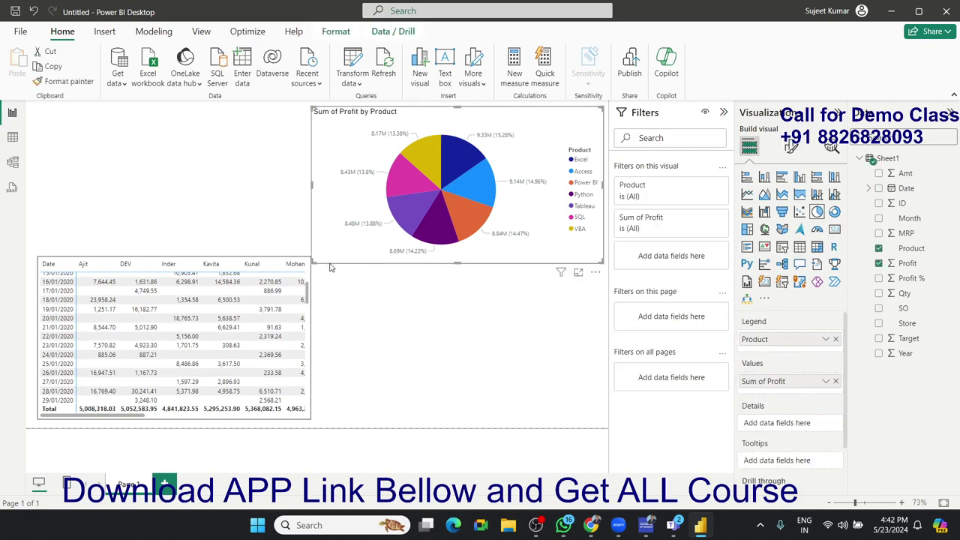
drag(320, 264, 323, 258)
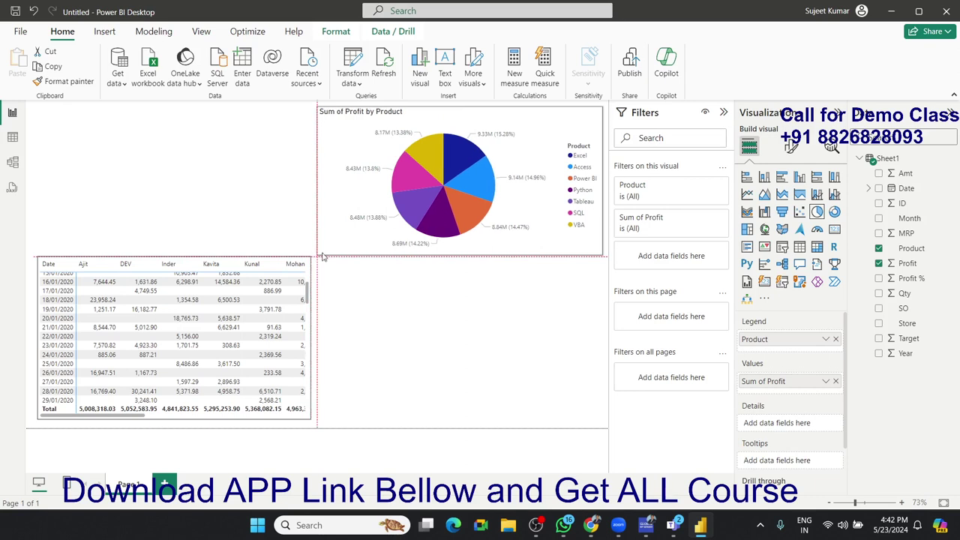
click(314, 258)
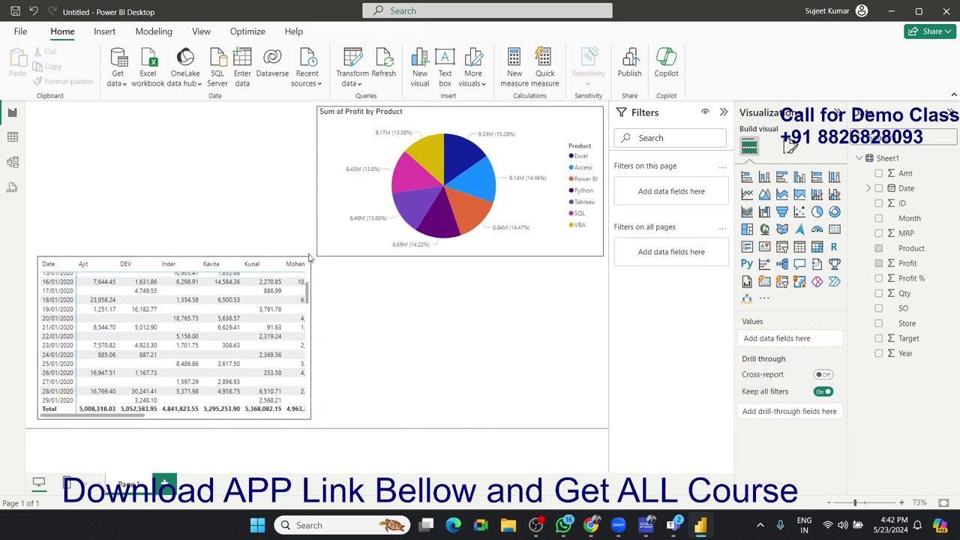
click(309, 261)
click(350, 290)
mouse_move(328, 265)
mouse_down()
mouse_move(551, 329)
mouse_move(570, 390)
mouse_up()
mouse_move(764, 177)
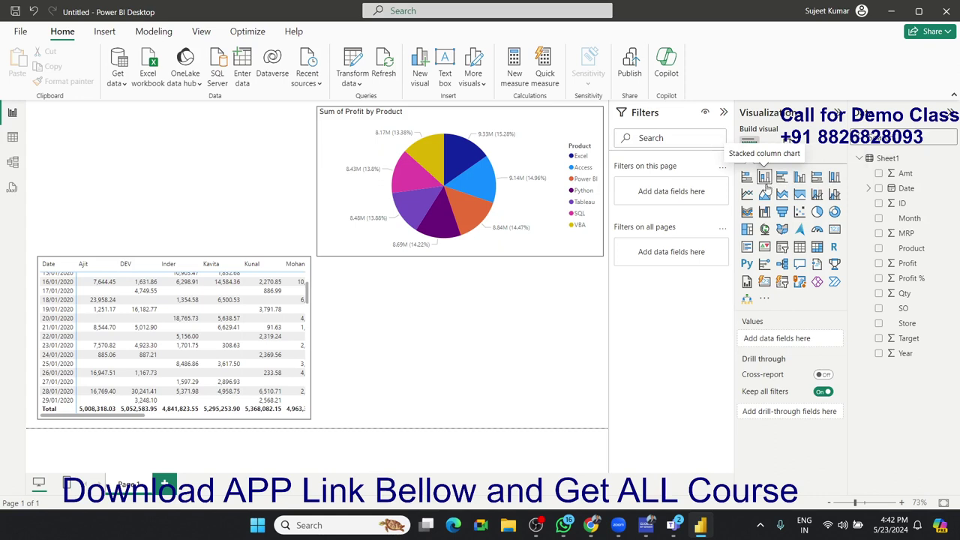
Insert a stacked column chart plotting Sum of Amt and Sum of Profit, with Month removed
click(765, 183)
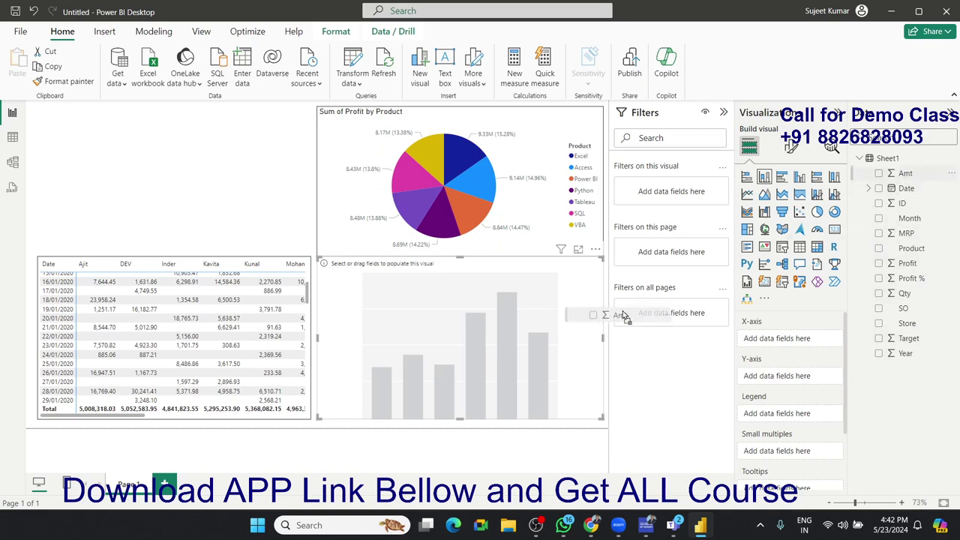
drag(908, 174, 510, 330)
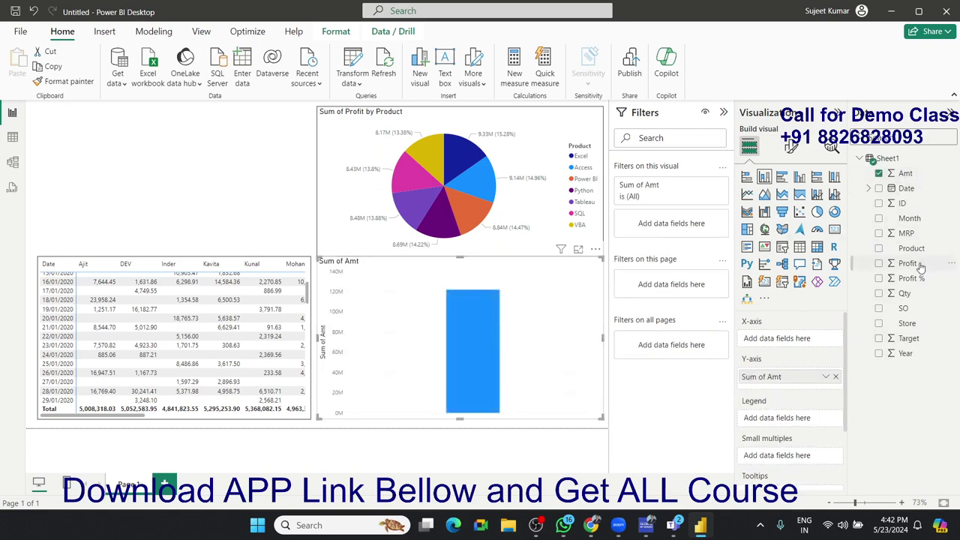
drag(907, 263, 502, 399)
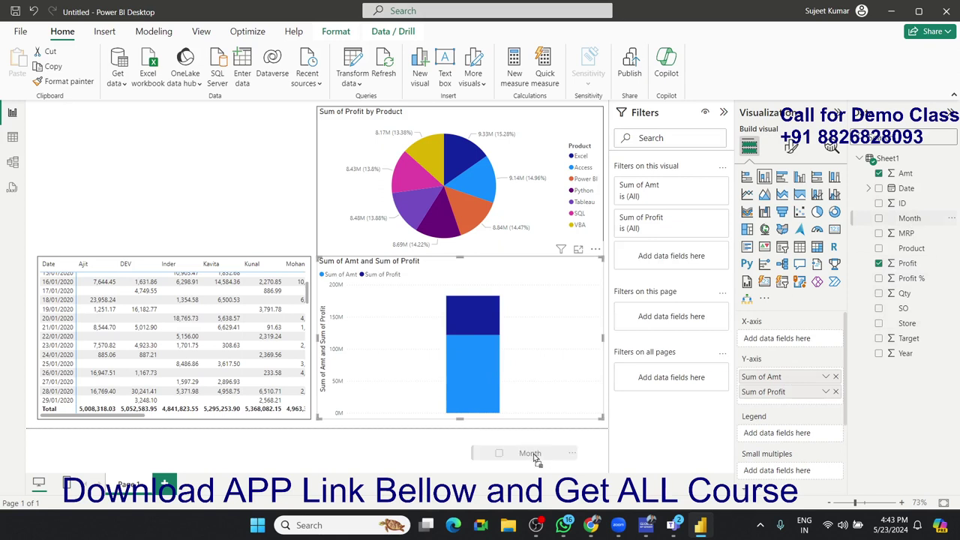
drag(908, 219, 504, 409)
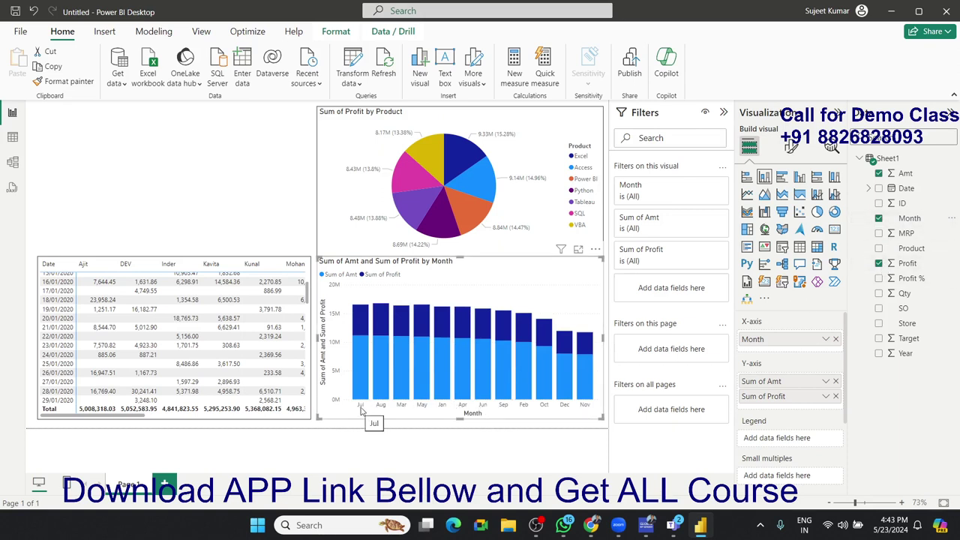
click(879, 218)
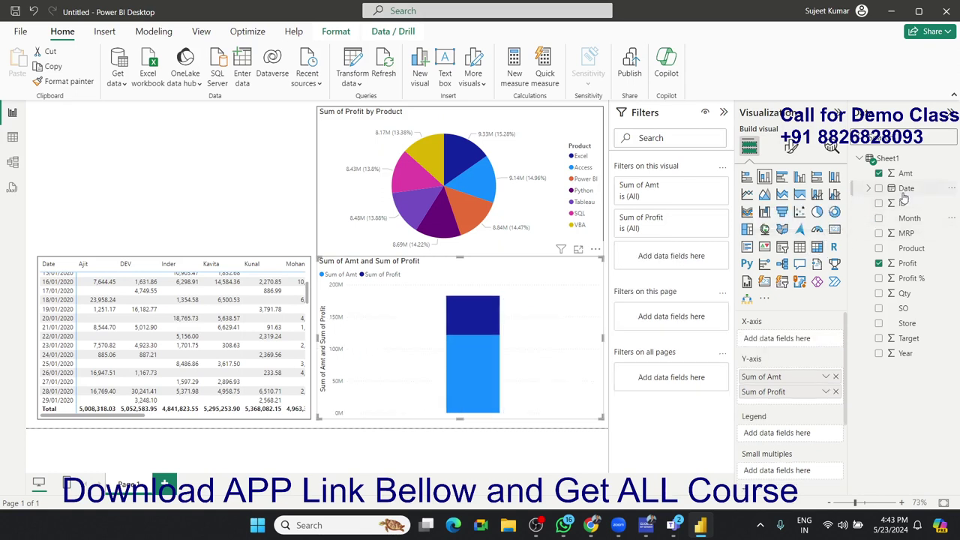
Put Date on the X-axis and drop Year, Quarter and Day so columns show months
drag(905, 195, 780, 346)
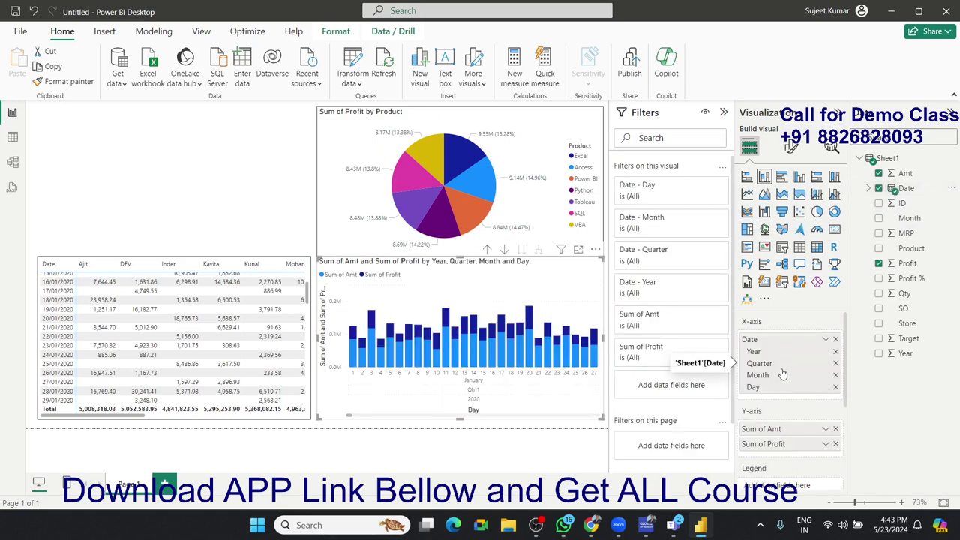
click(836, 351)
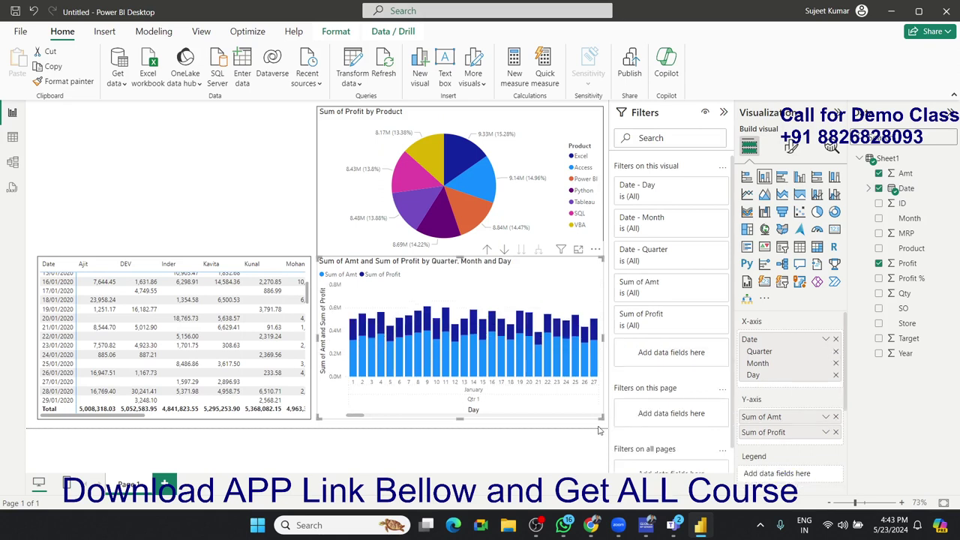
click(835, 351)
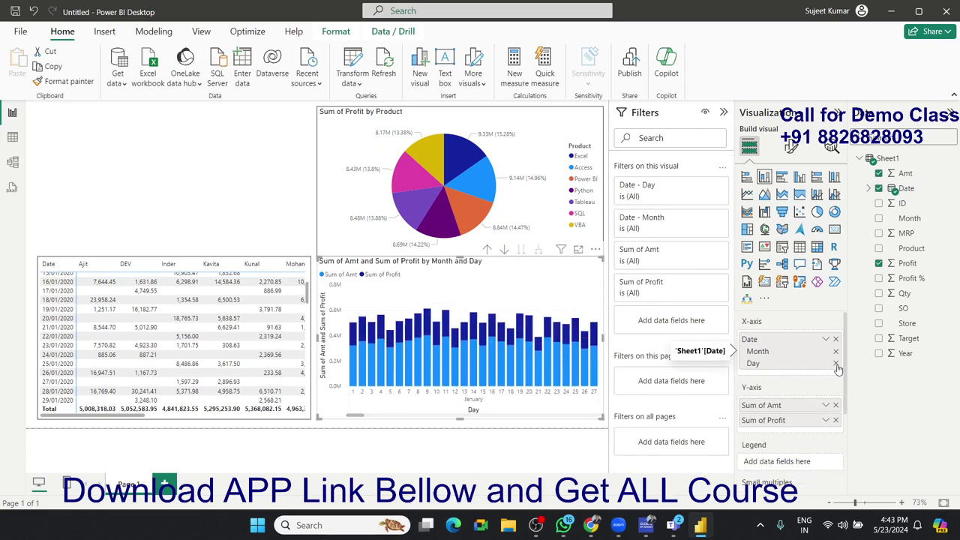
click(835, 363)
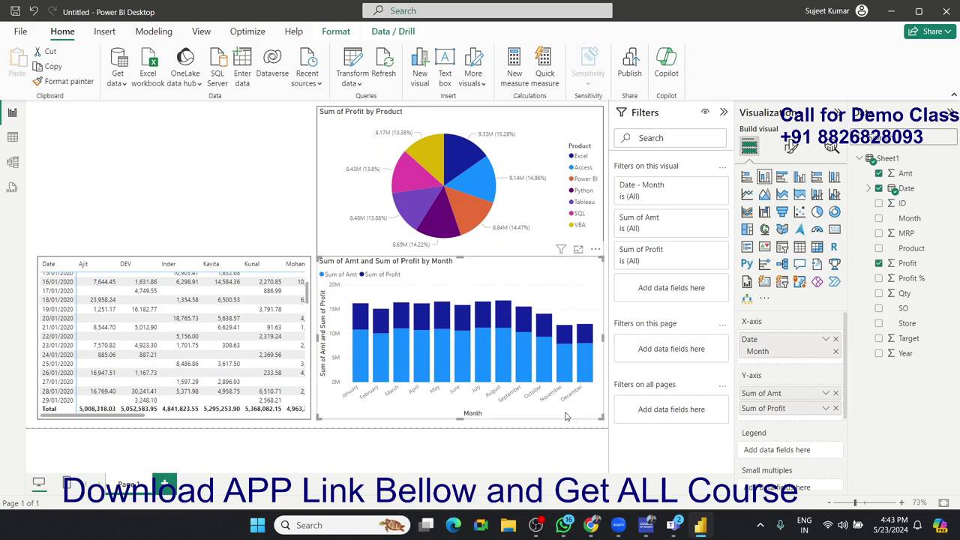
Turn on a border around the stacked column chart
click(789, 147)
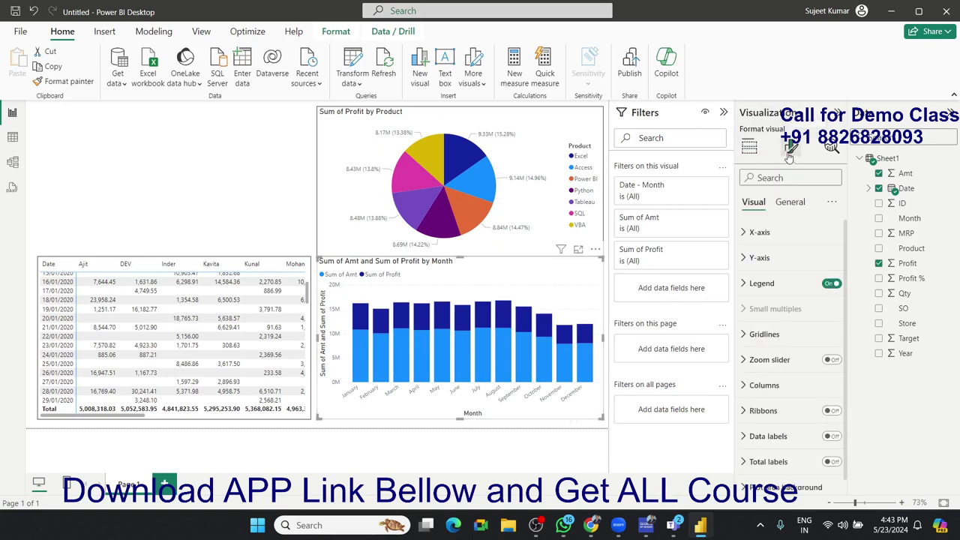
click(789, 201)
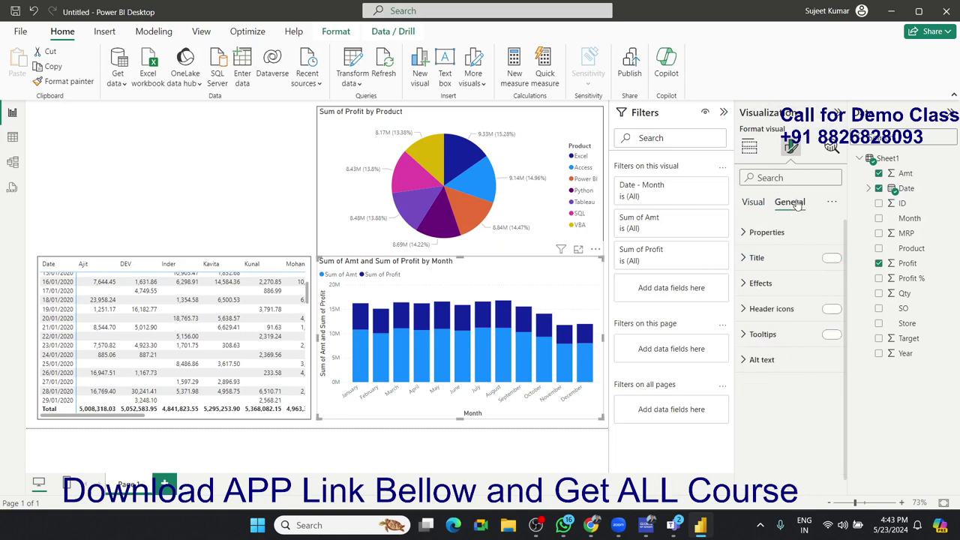
click(761, 285)
click(826, 416)
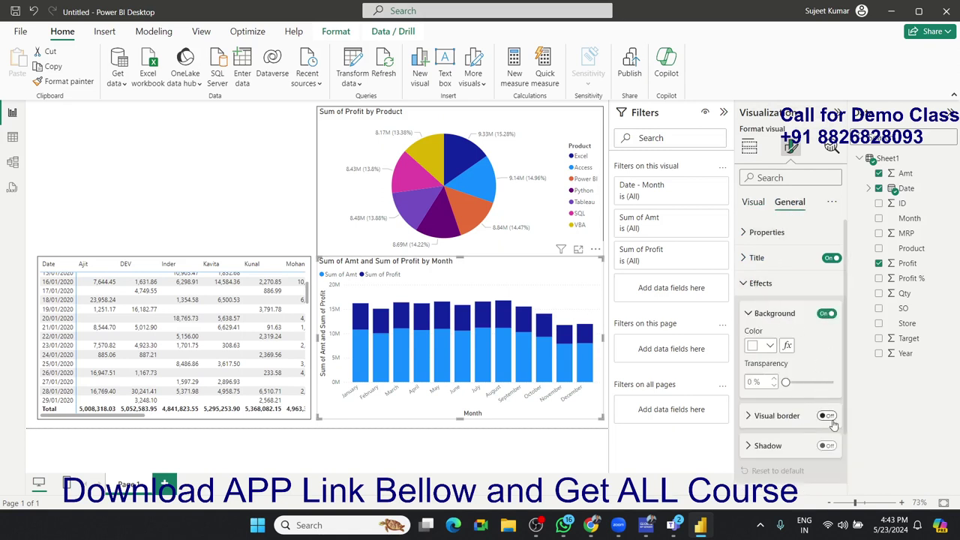
click(529, 446)
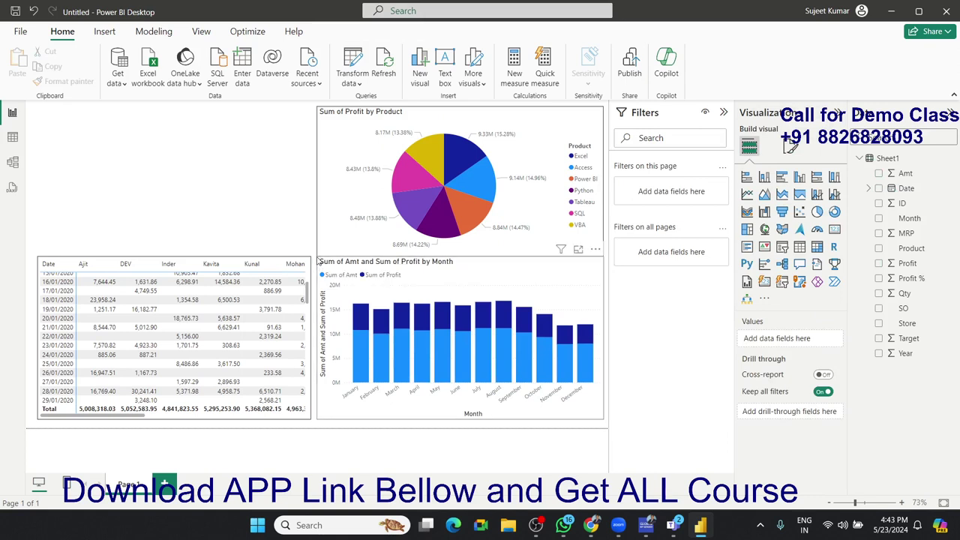
Raise the column chart's top slightly and make the Sum of Profit by Product pie chart a little shorter
click(319, 262)
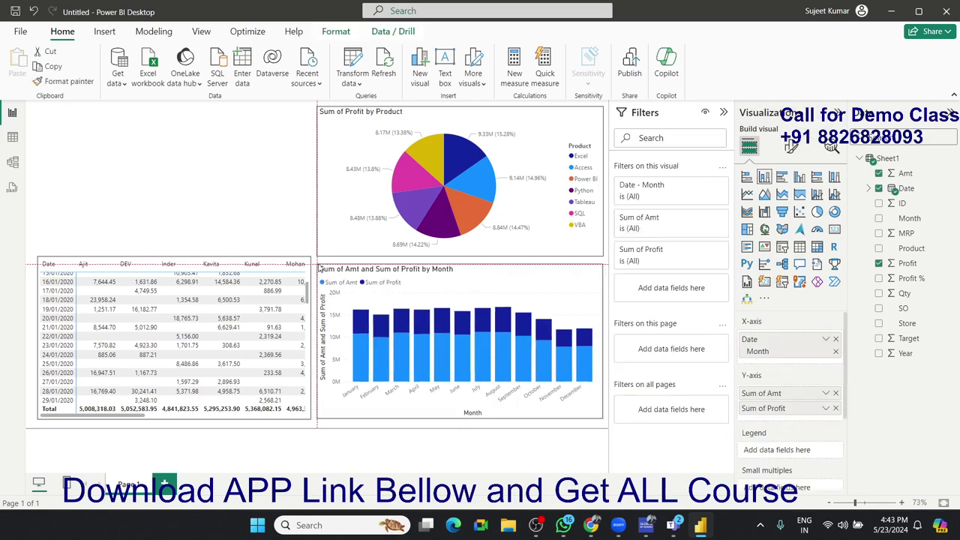
drag(320, 265, 320, 262)
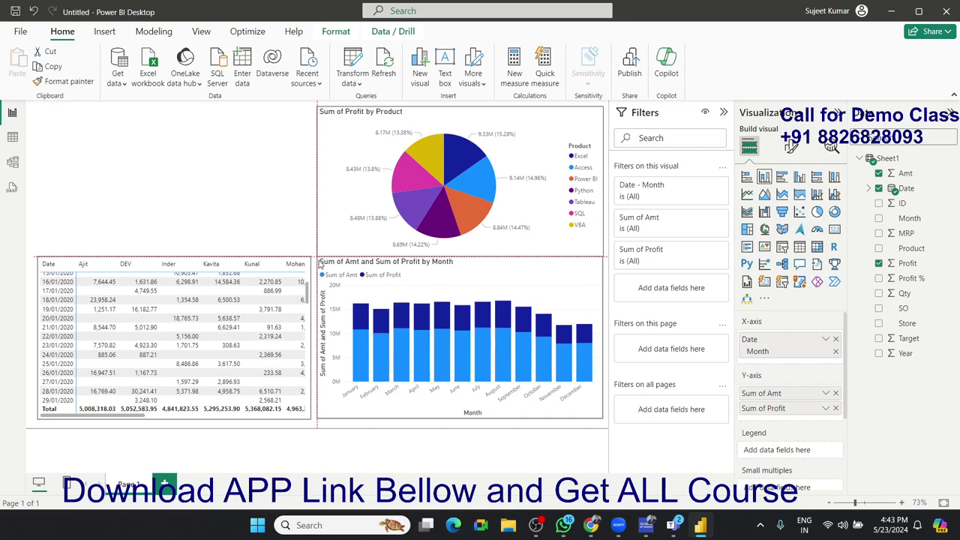
click(320, 254)
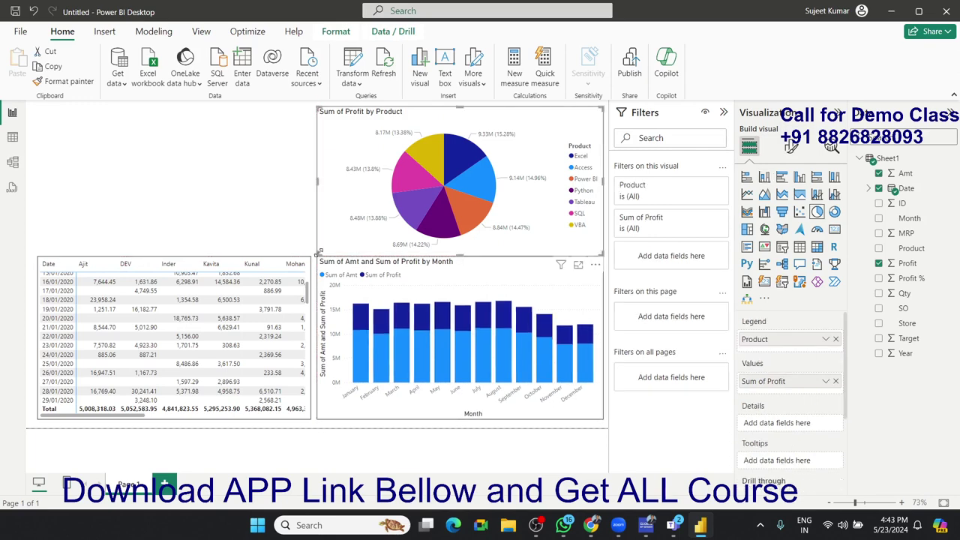
click(319, 255)
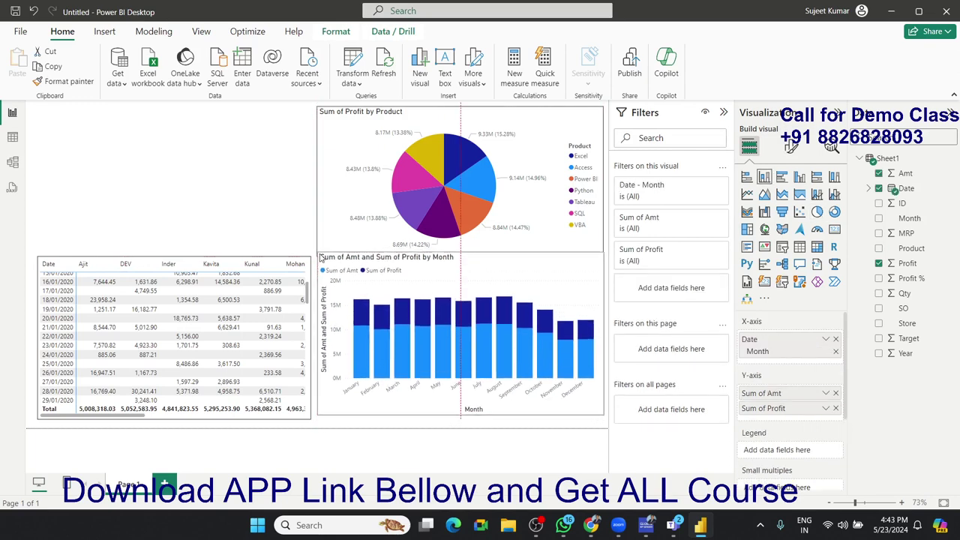
click(318, 253)
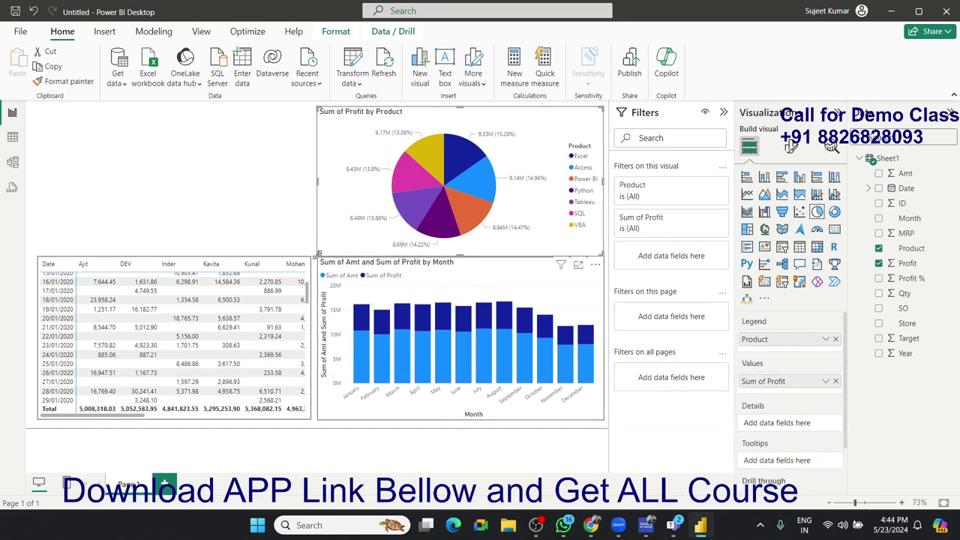
drag(319, 255, 318, 250)
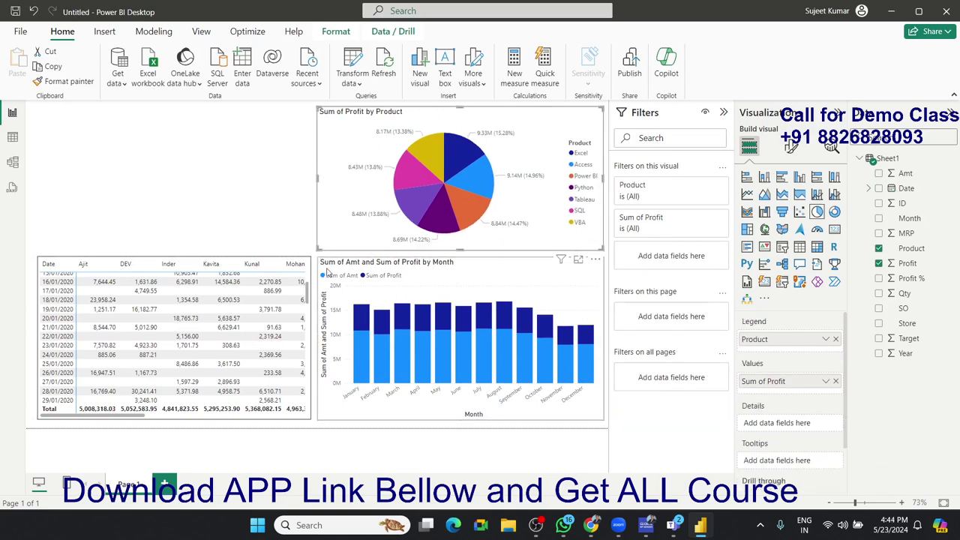
click(301, 255)
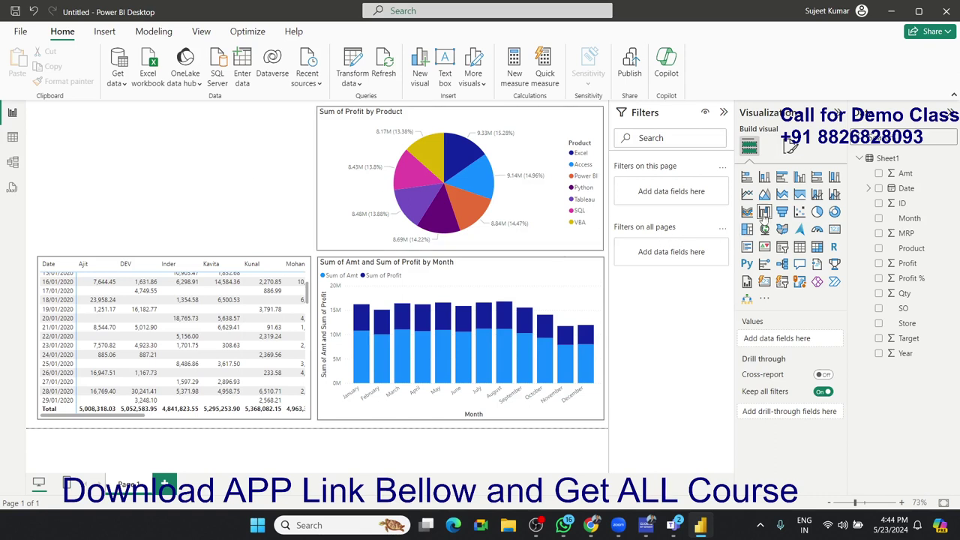
Insert a slicer with Product as its field and Store nested beneath it
click(782, 247)
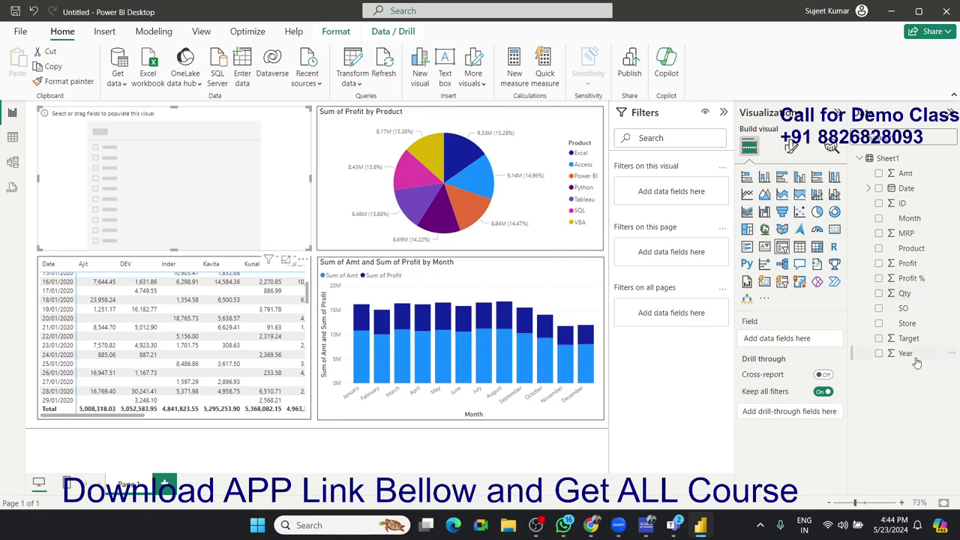
mouse_move(911, 248)
mouse_down()
mouse_move(606, 159)
mouse_move(289, 150)
mouse_up()
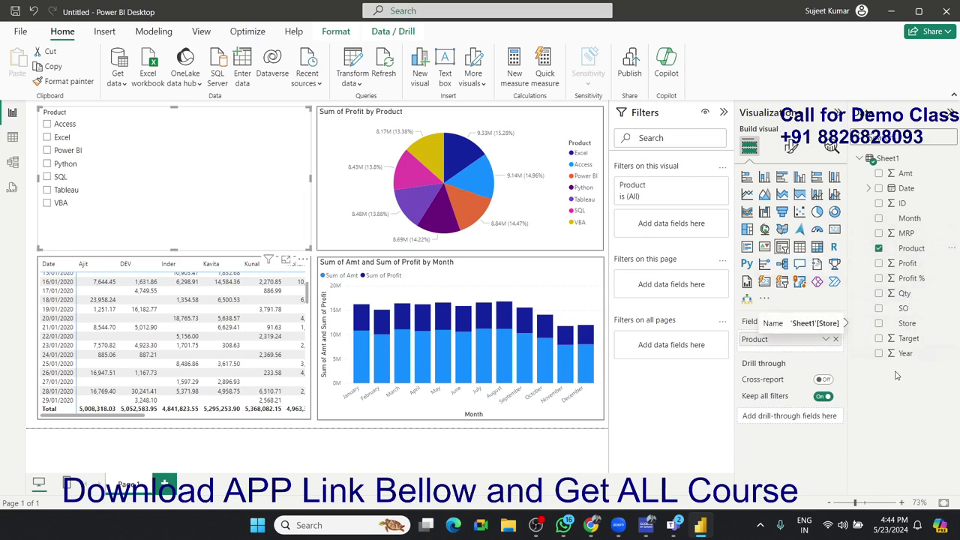
drag(905, 325, 226, 190)
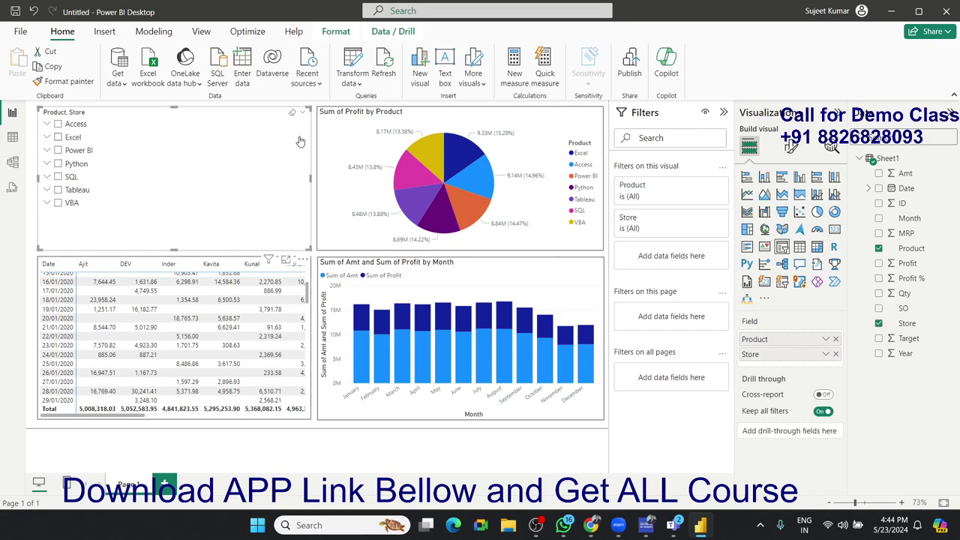
Filter the report to SQL in the slicer, replacing an initial VBA selection
click(58, 202)
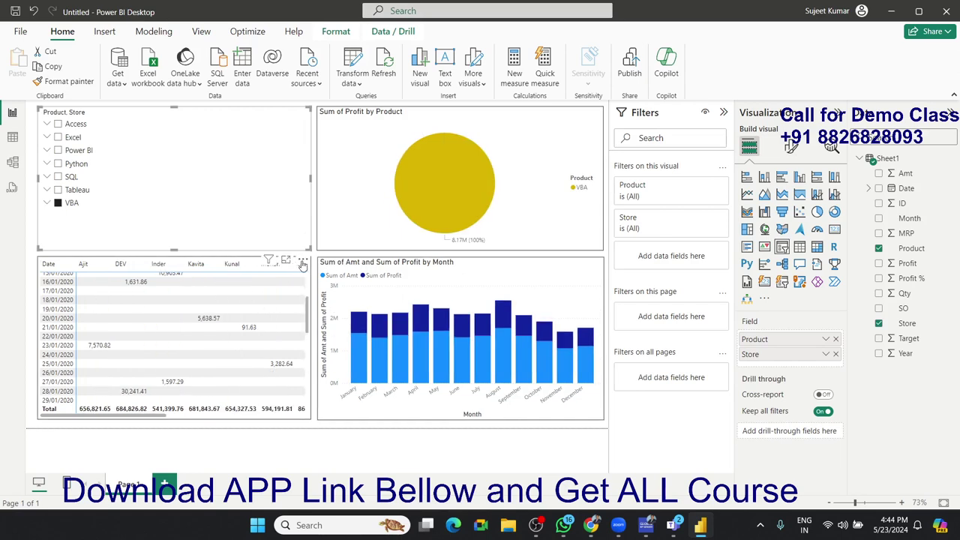
click(285, 260)
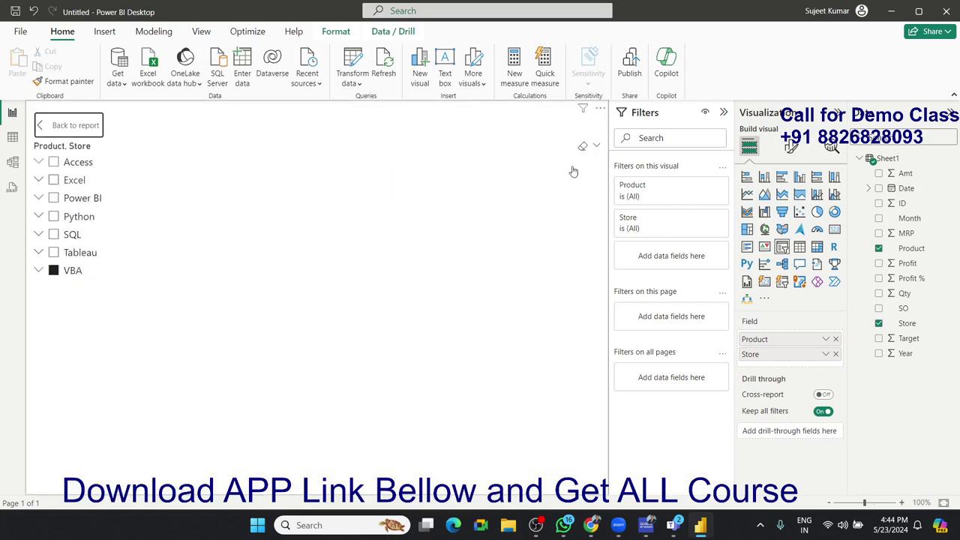
click(42, 127)
click(187, 176)
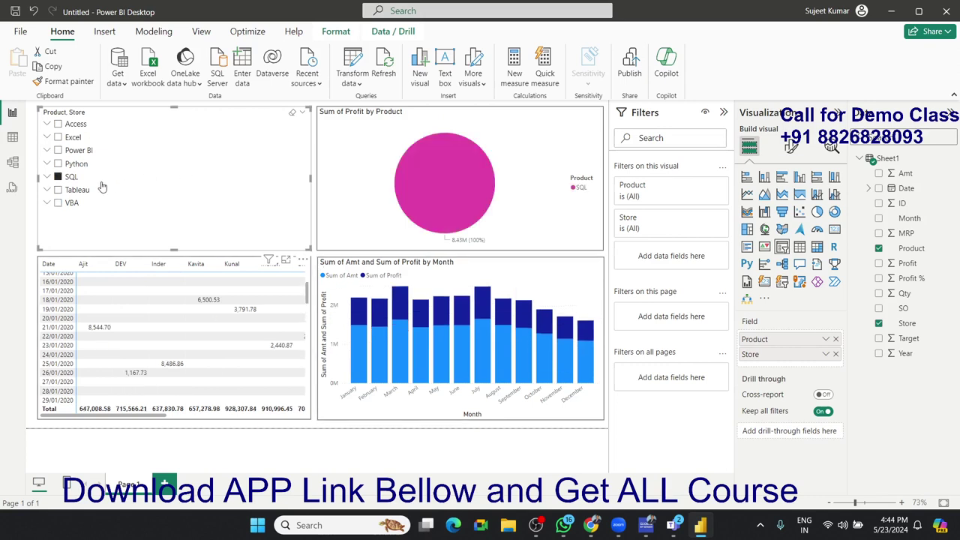
Keep the slicer's vertical list style and turn on Show "Select all"
click(791, 147)
click(773, 232)
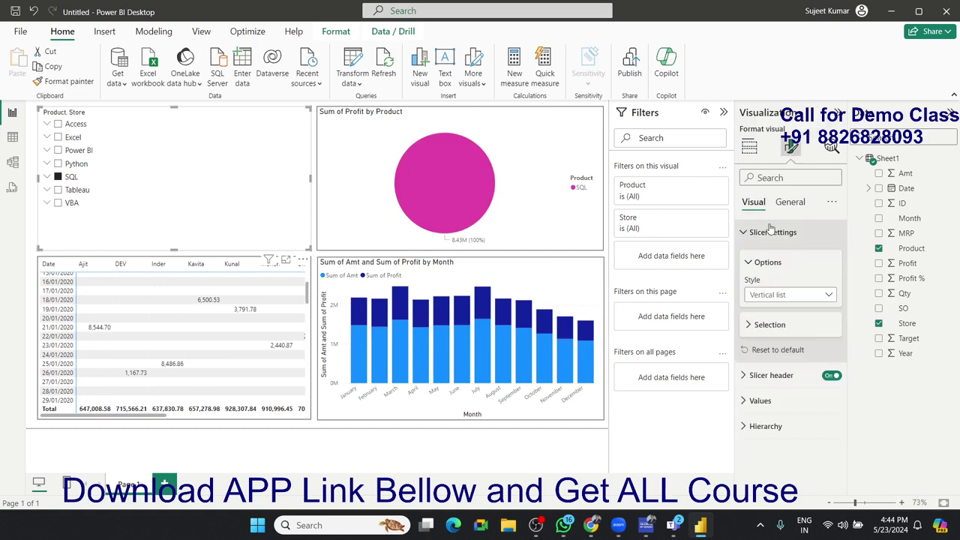
click(781, 298)
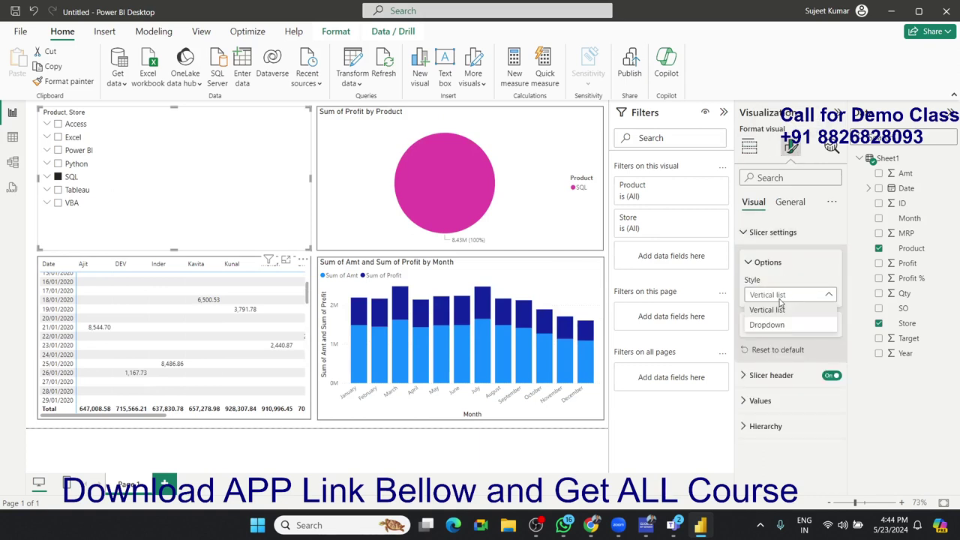
click(780, 302)
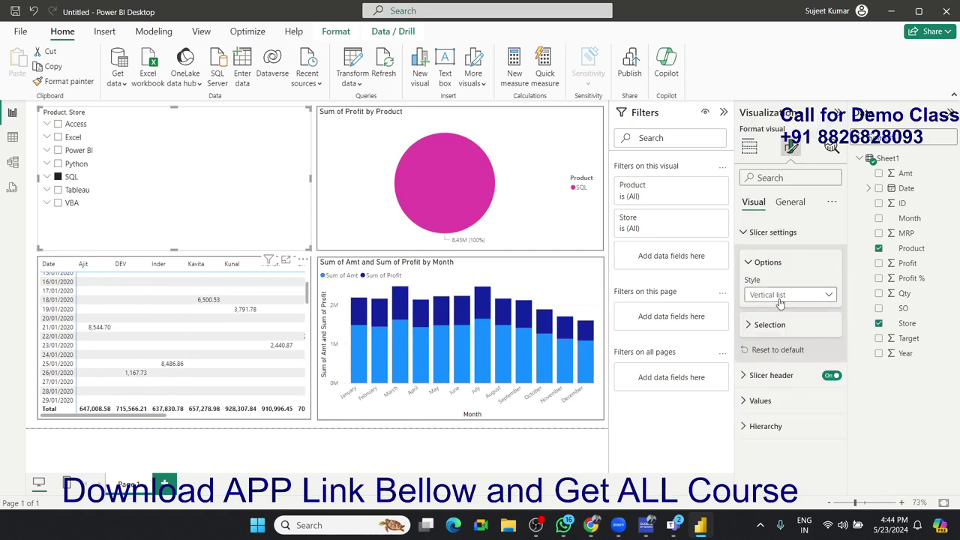
click(750, 335)
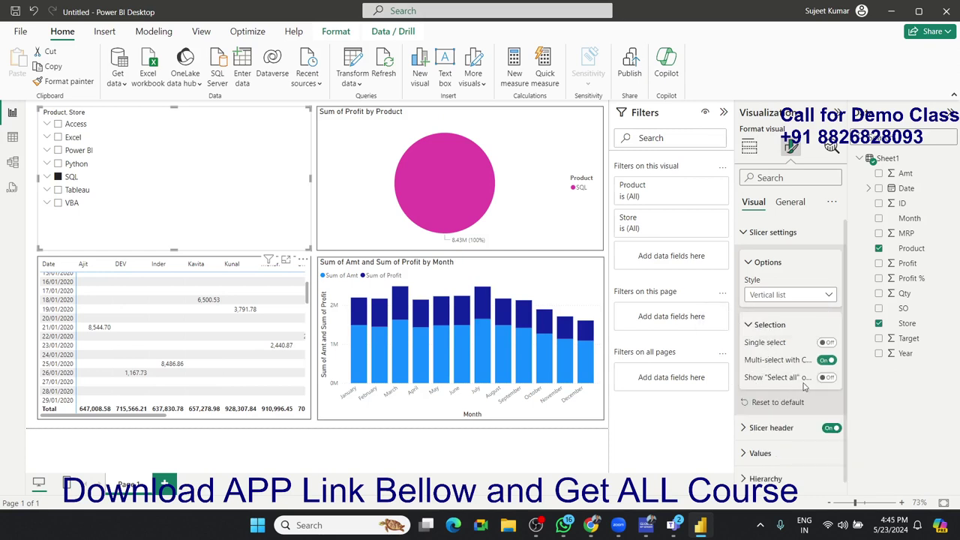
click(827, 378)
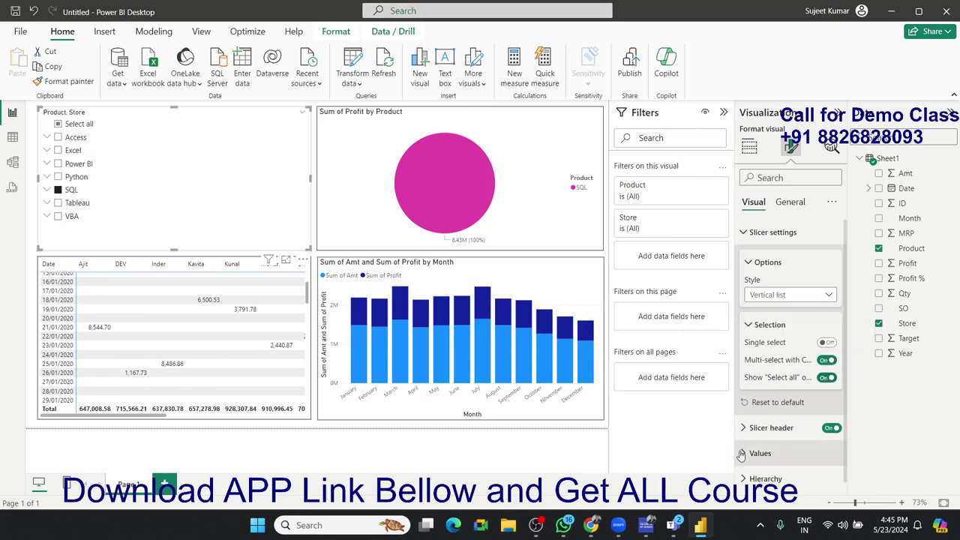
Set the hierarchy expand/collapse icons to Plus/minus and test expanding Access
click(752, 476)
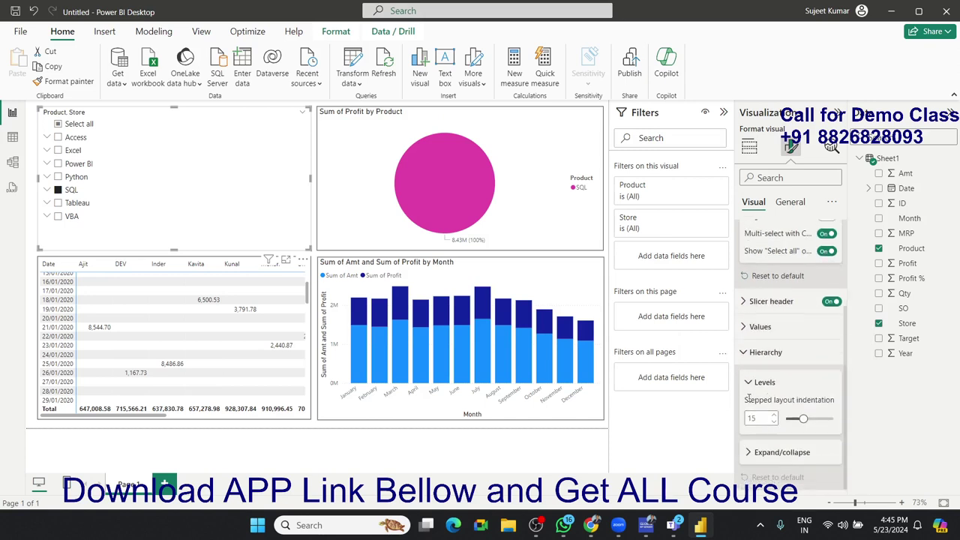
click(747, 352)
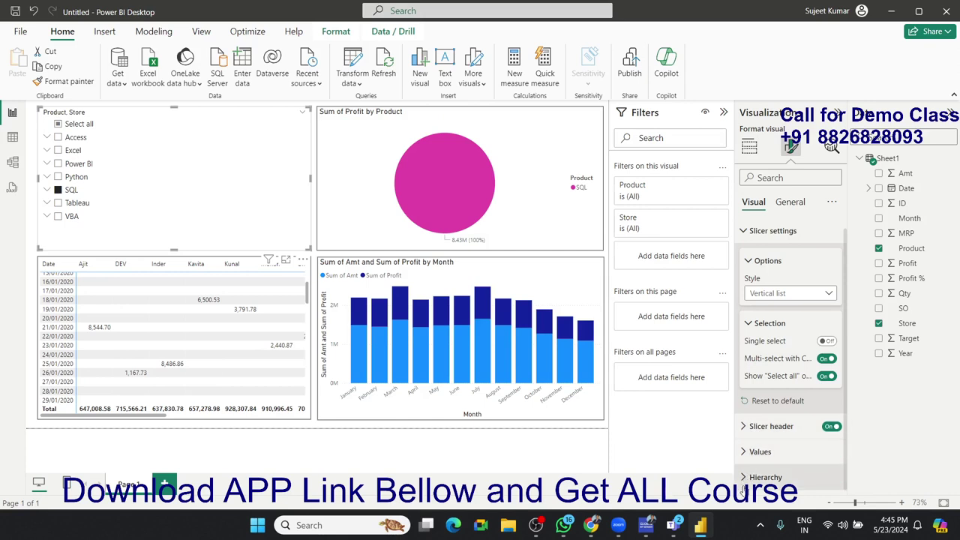
click(744, 477)
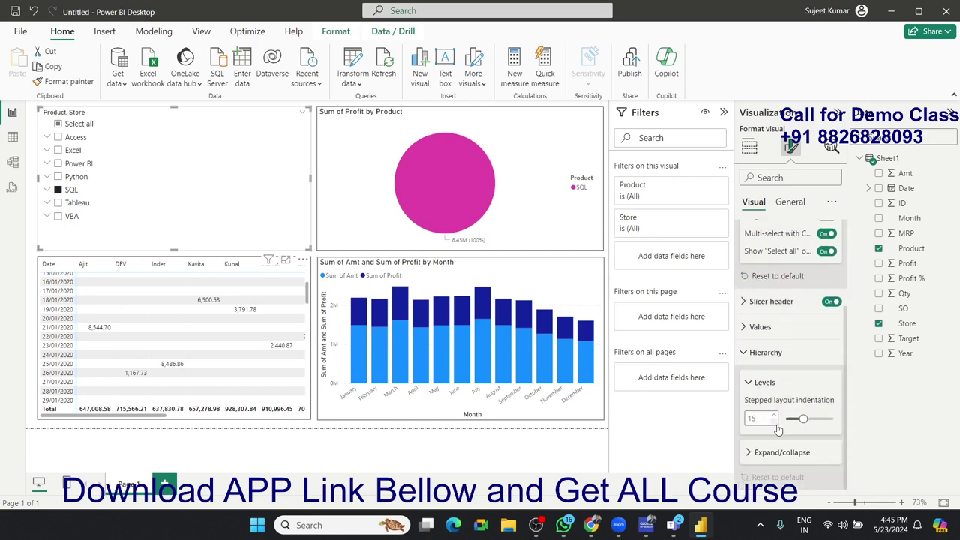
click(755, 455)
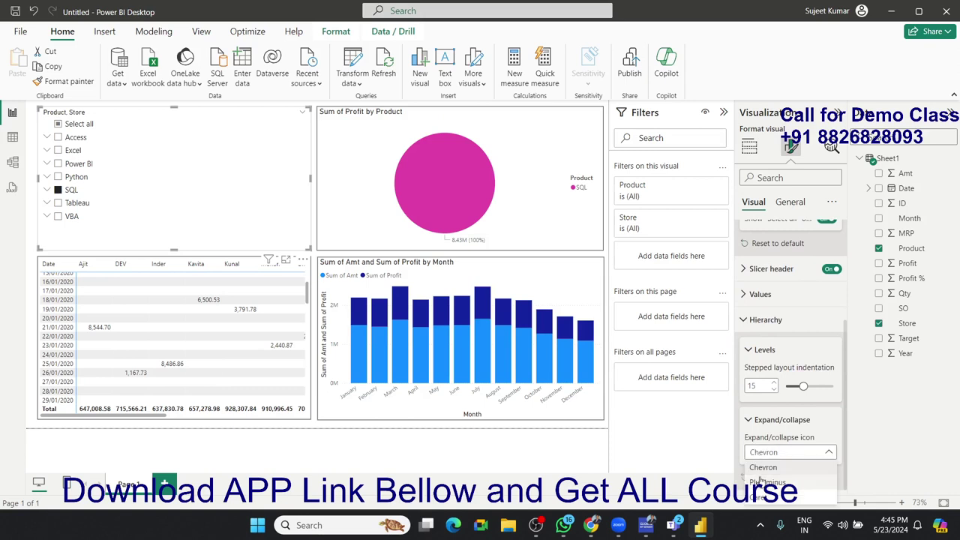
click(760, 482)
mouse_move(174, 178)
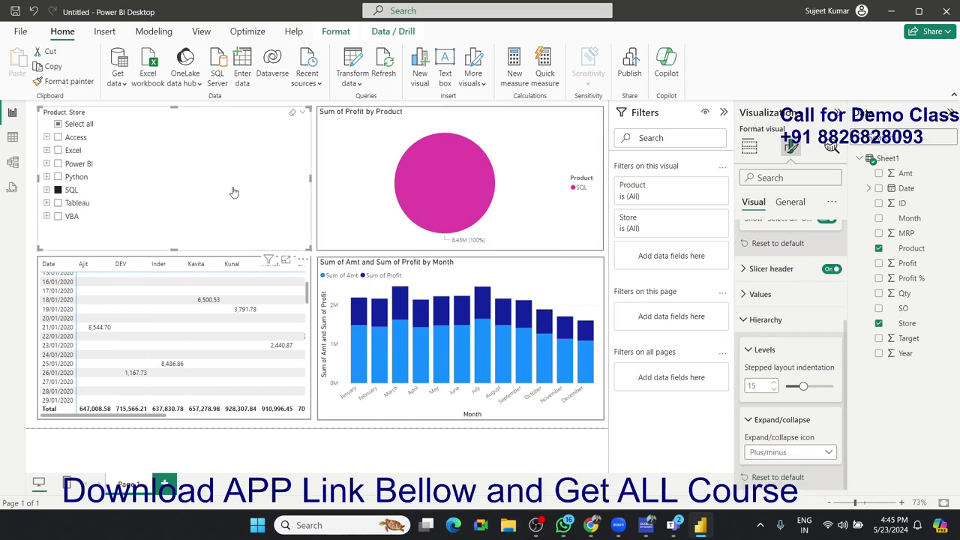
click(47, 139)
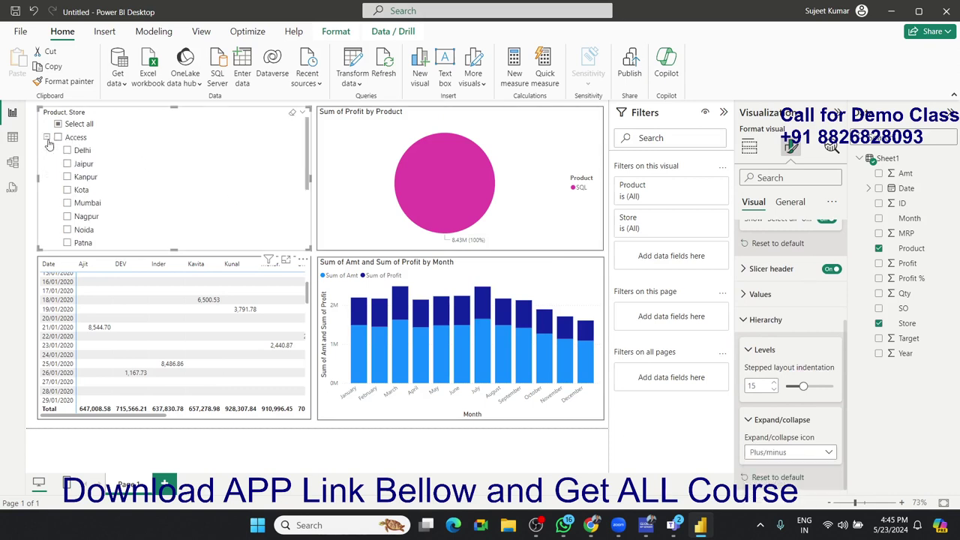
click(47, 138)
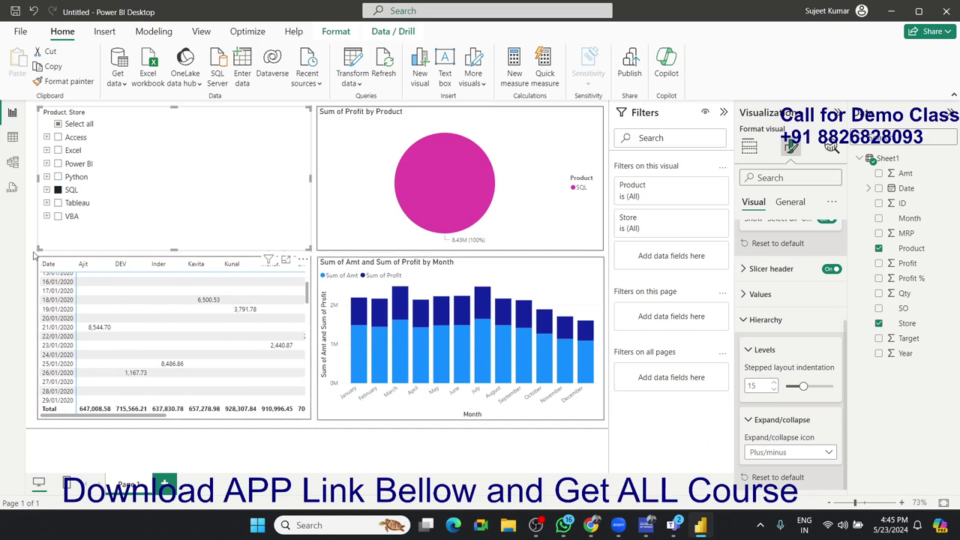
Try Caret expand icons, then settle on Chevron
click(773, 454)
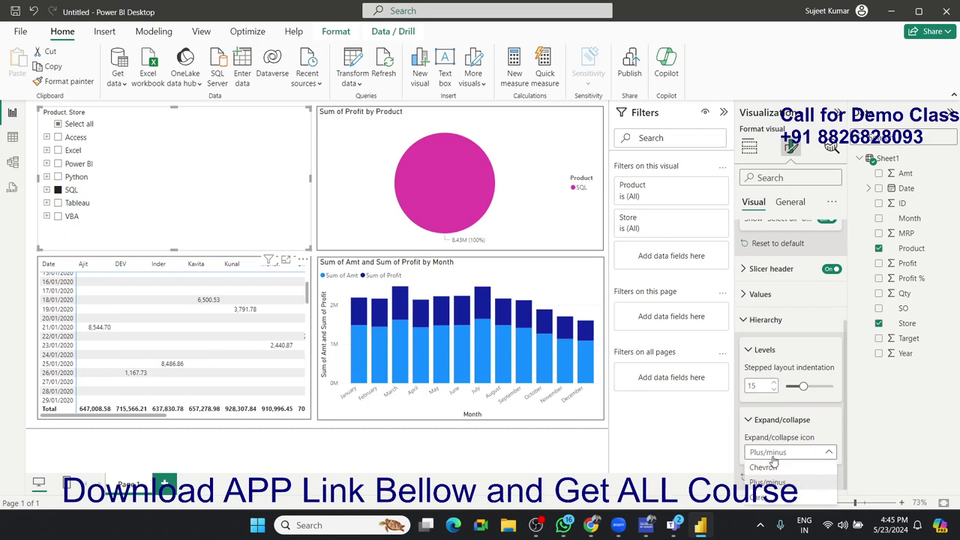
click(770, 498)
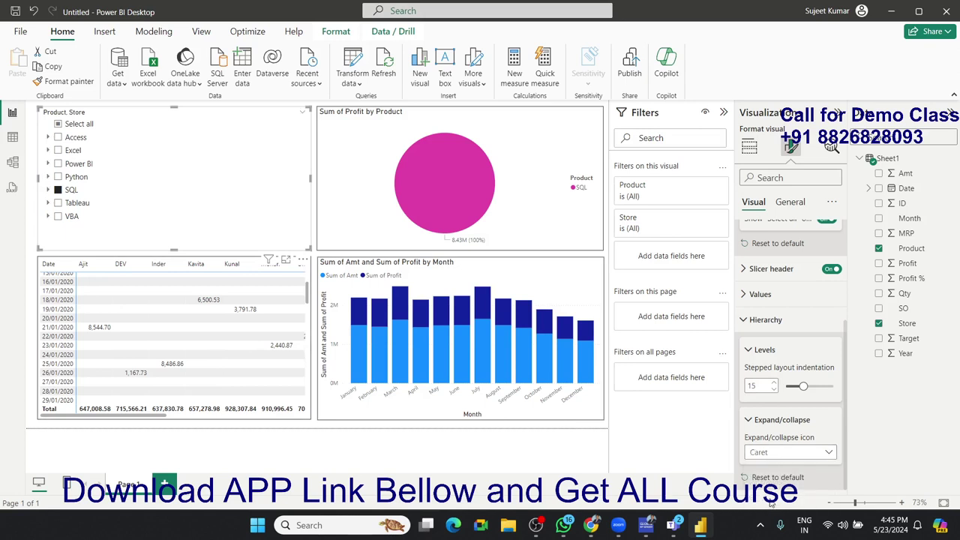
click(772, 454)
click(763, 467)
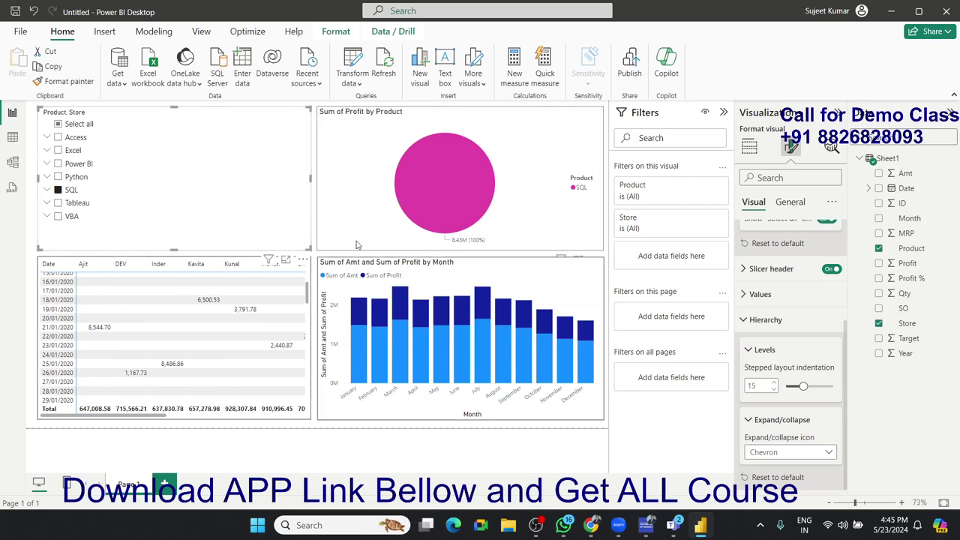
click(746, 328)
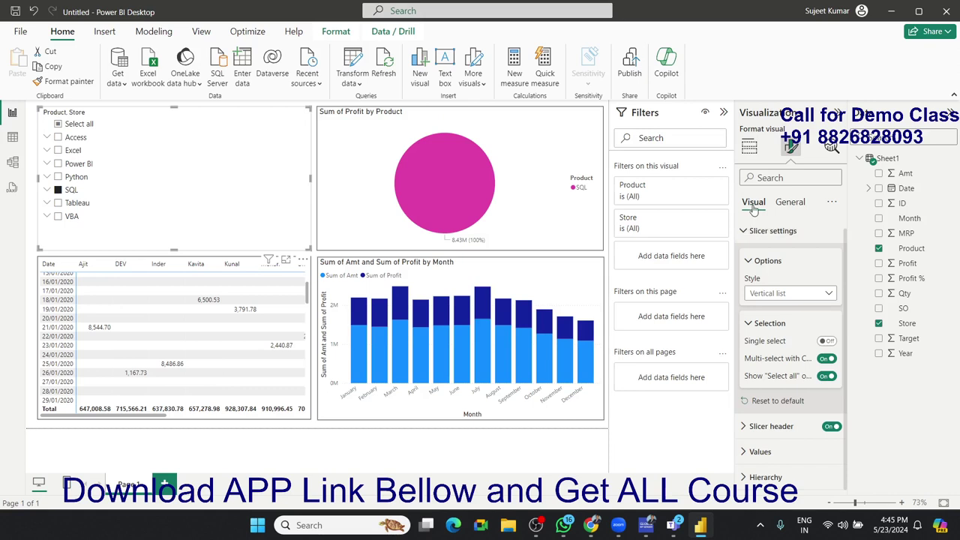
Leave the slicer's vertical list style unchanged and clear its SQL selection
click(749, 146)
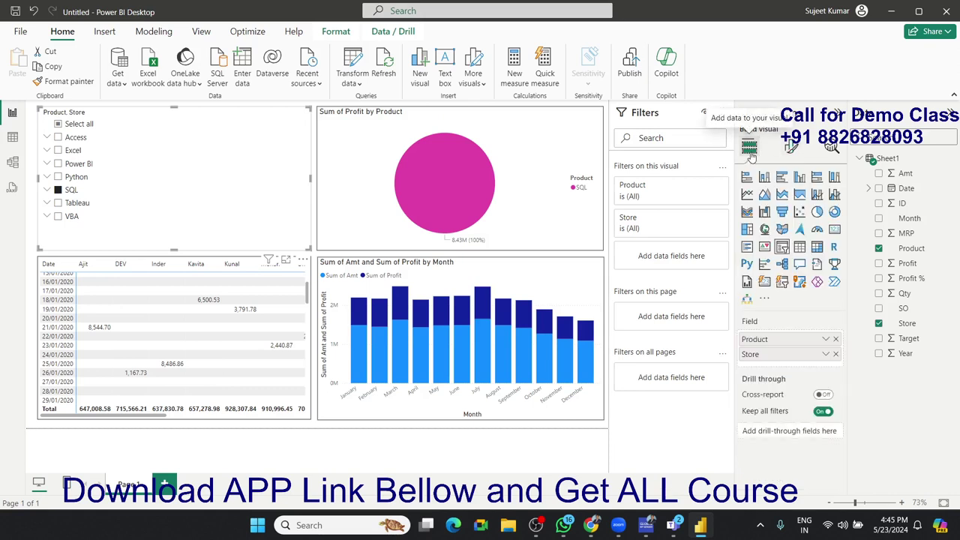
click(792, 146)
click(772, 232)
click(780, 295)
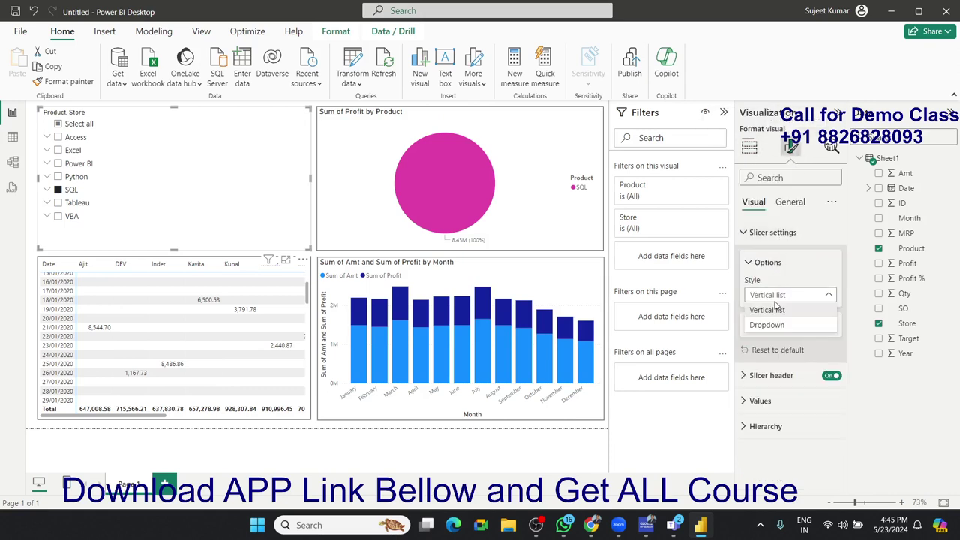
click(776, 308)
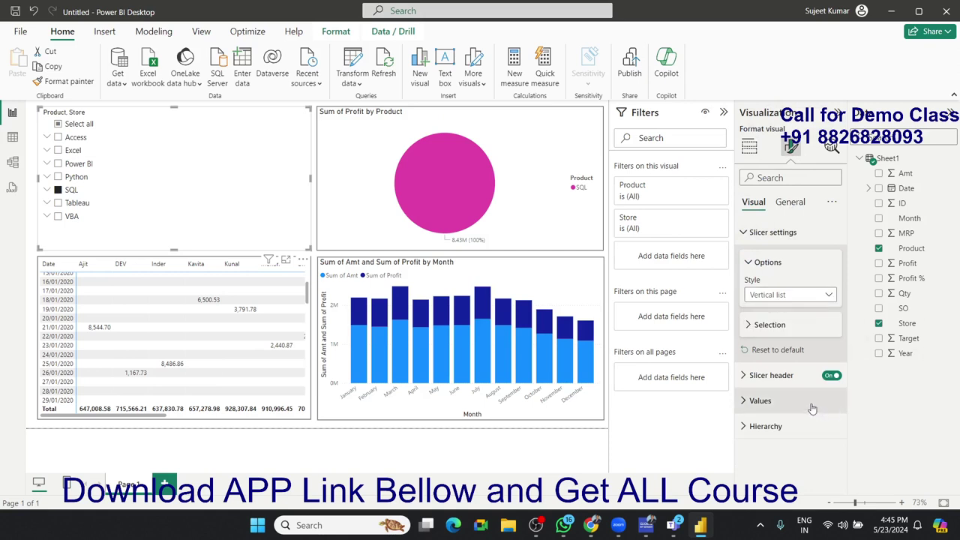
click(806, 203)
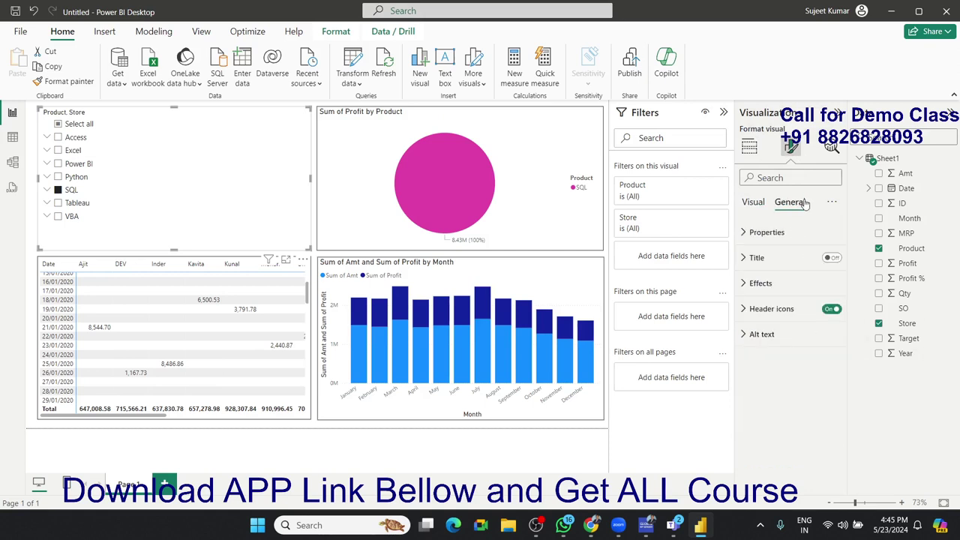
click(223, 190)
Remove Store and Product from the slicer's fields and delete the empty slicer
click(749, 149)
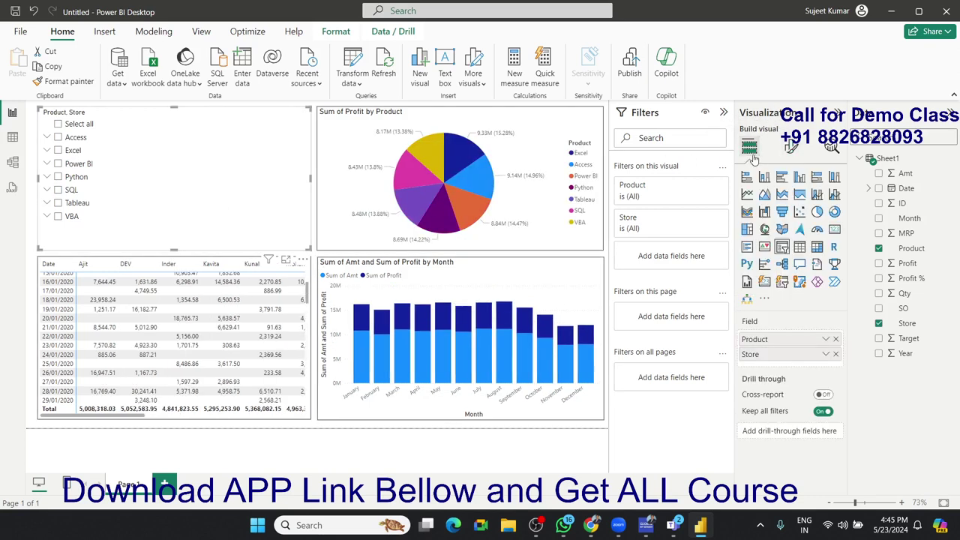
click(825, 354)
click(869, 356)
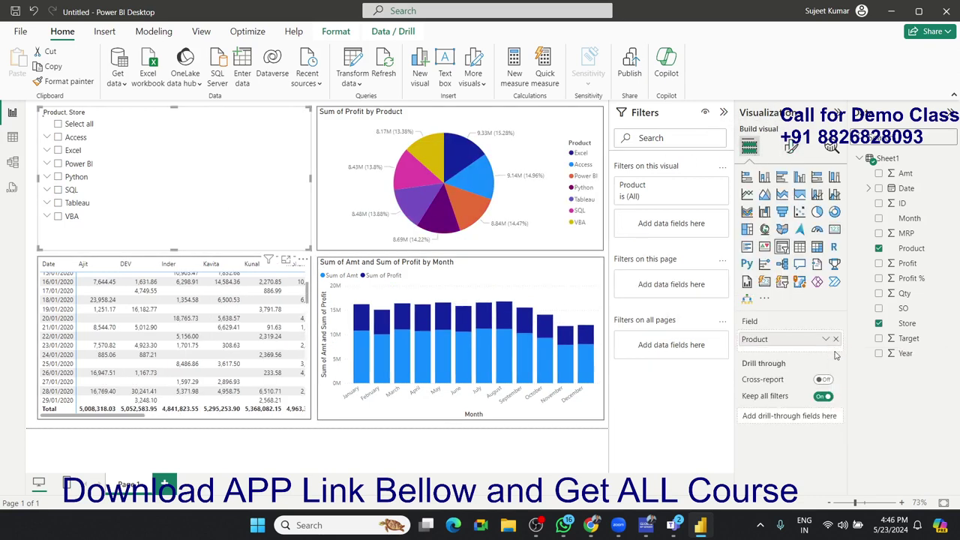
click(835, 339)
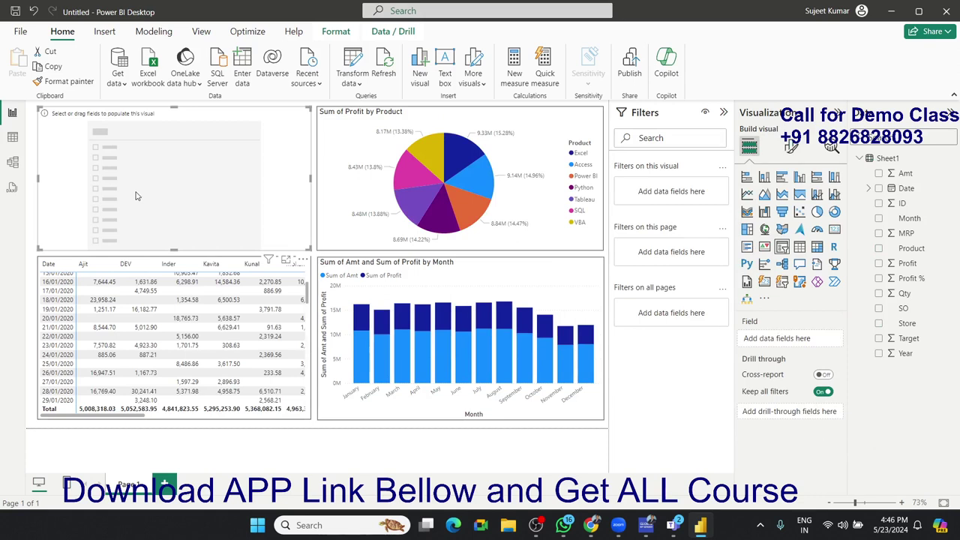
key(Delete)
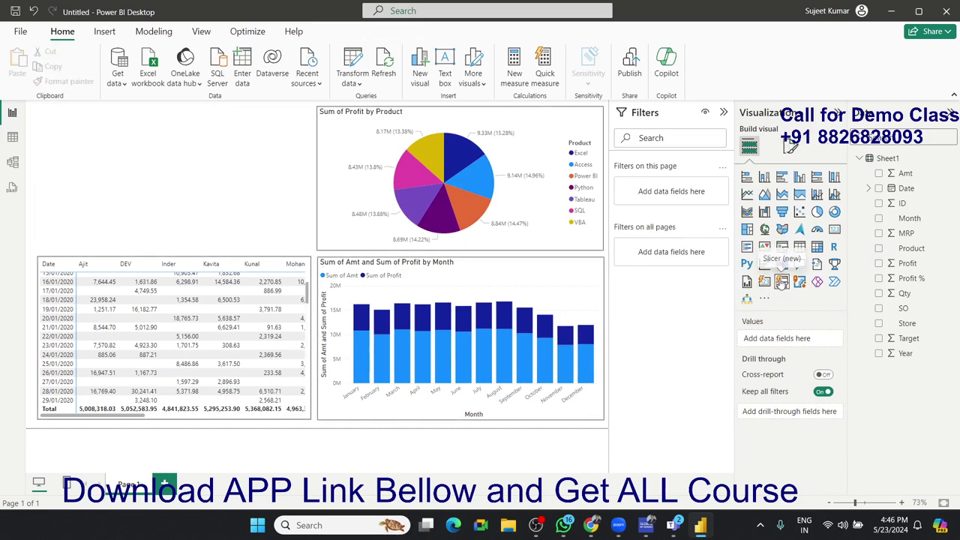
click(781, 282)
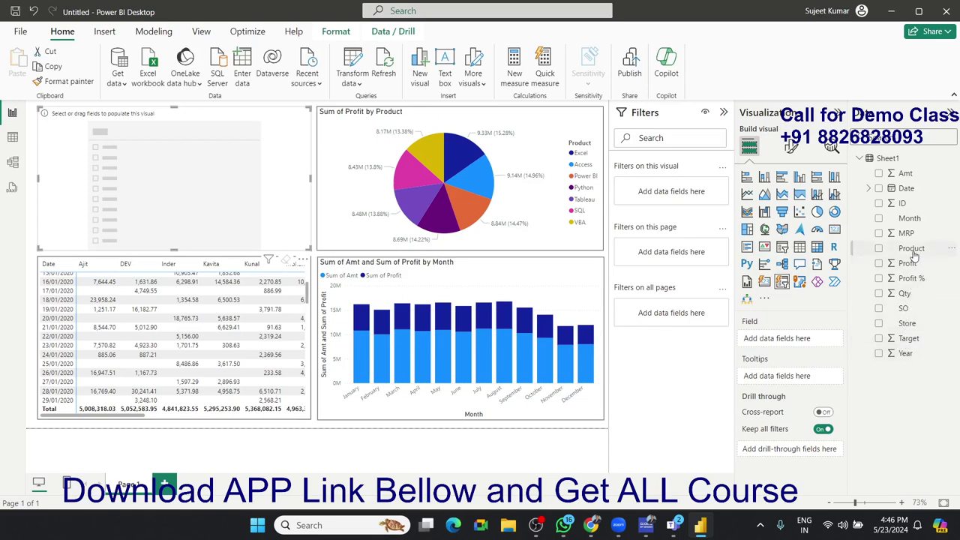
drag(914, 256, 269, 214)
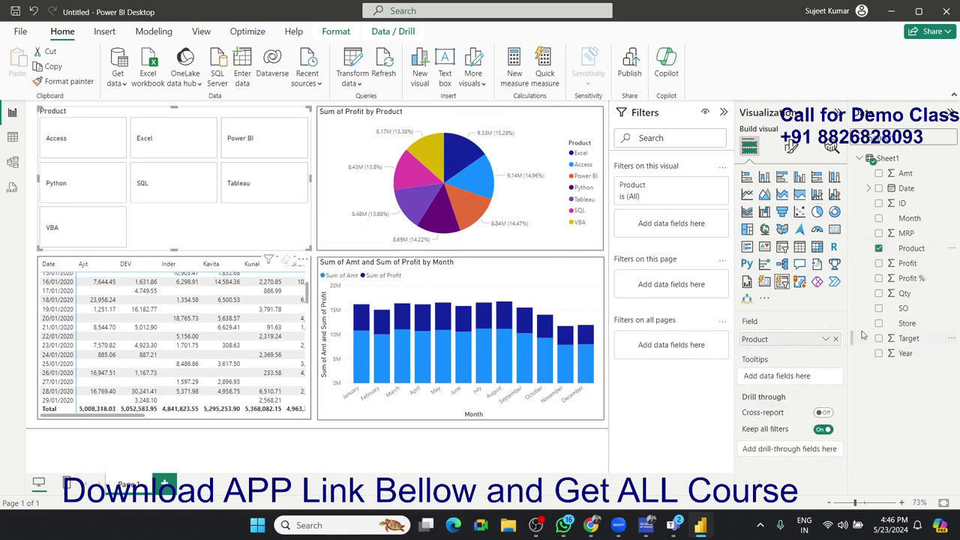
click(343, 276)
mouse_move(459, 263)
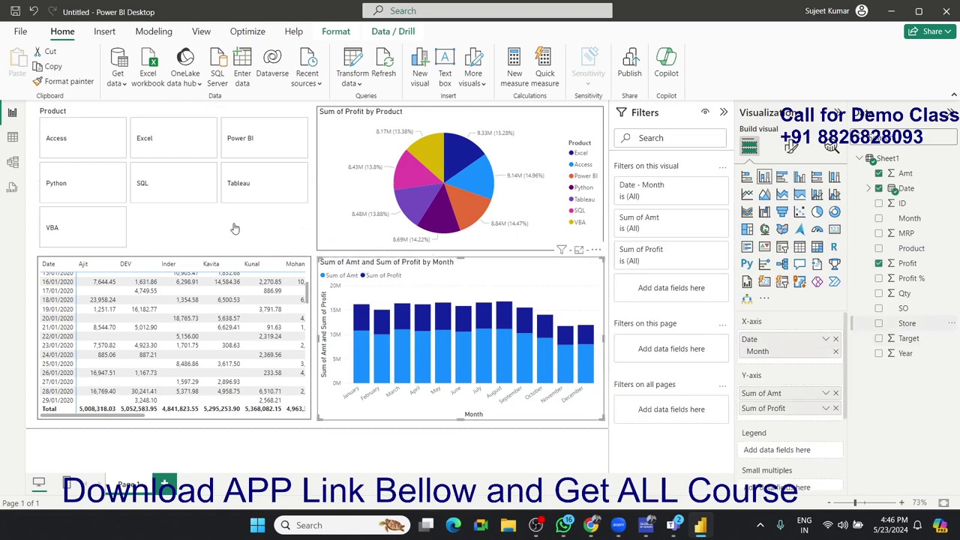
click(234, 228)
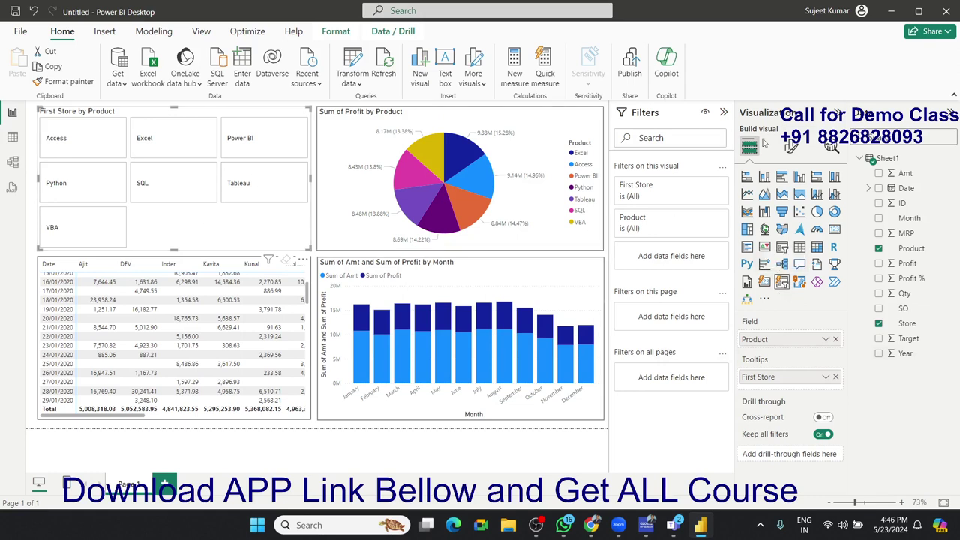
click(790, 147)
click(772, 233)
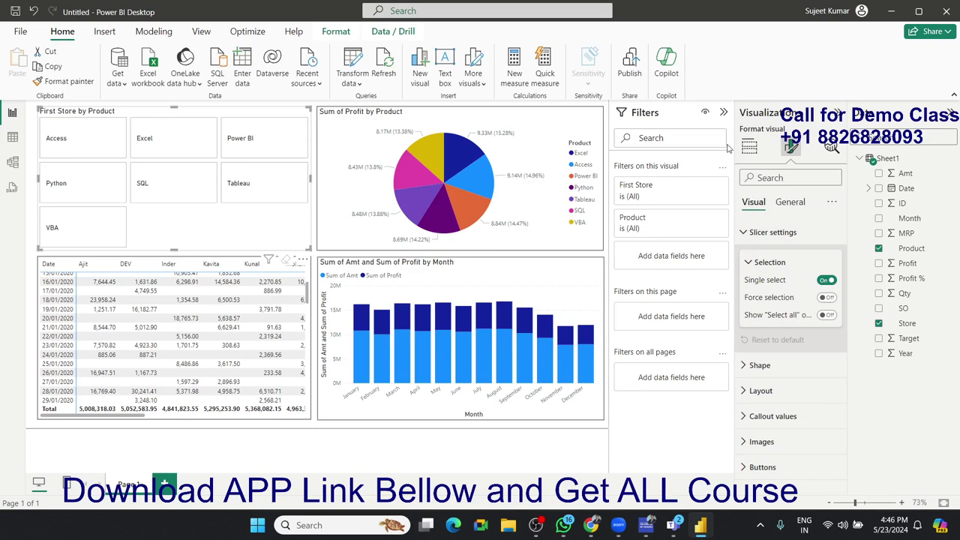
click(748, 148)
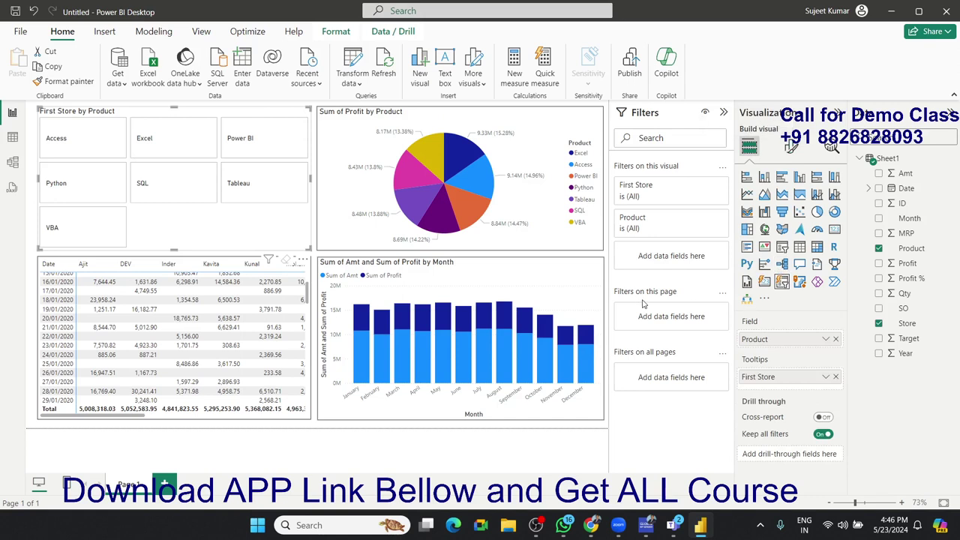
mouse_move(783, 377)
mouse_down()
mouse_move(912, 343)
mouse_move(909, 330)
mouse_up()
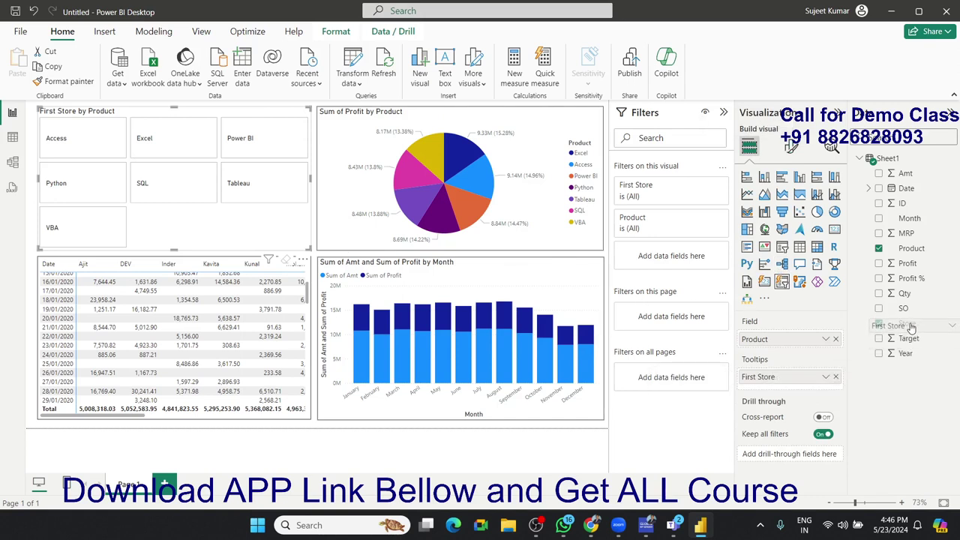
click(835, 376)
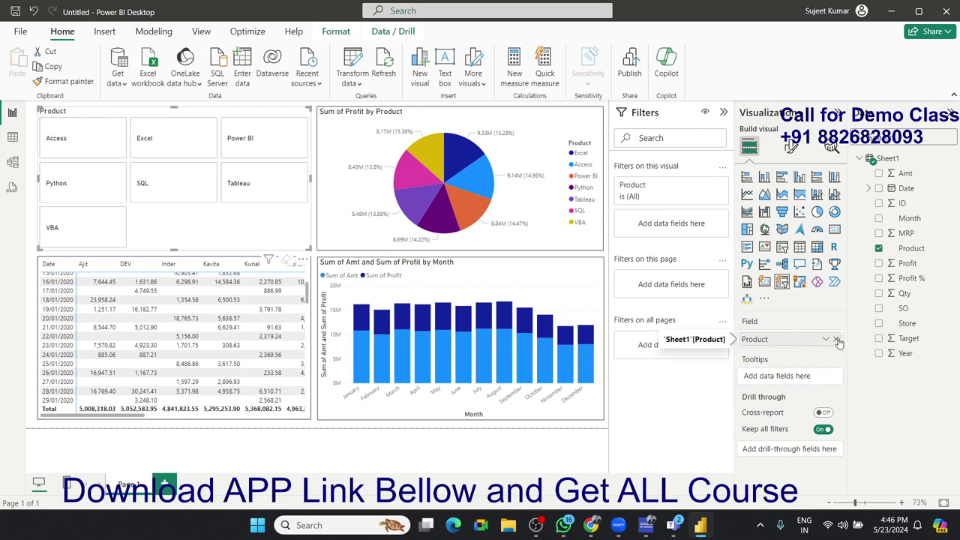
click(835, 339)
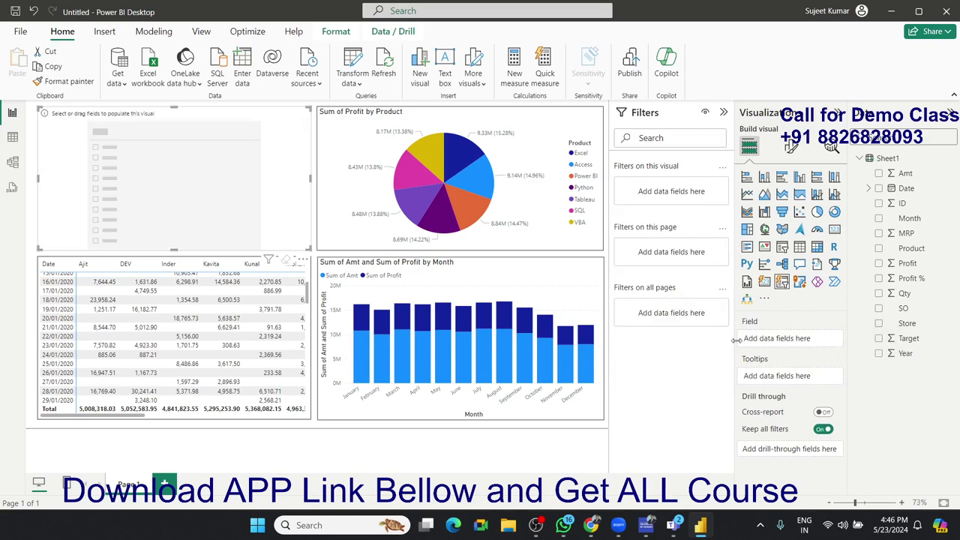
key(Delete)
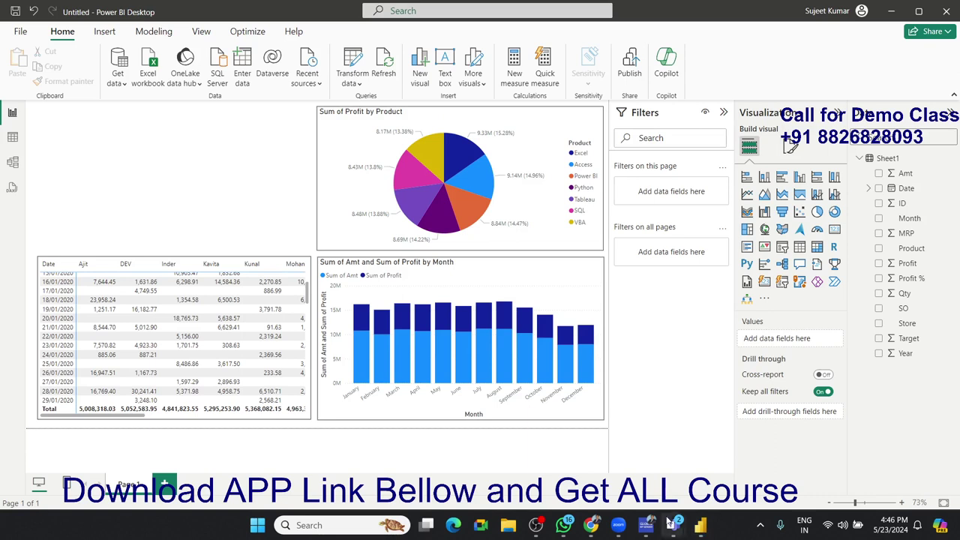
click(938, 525)
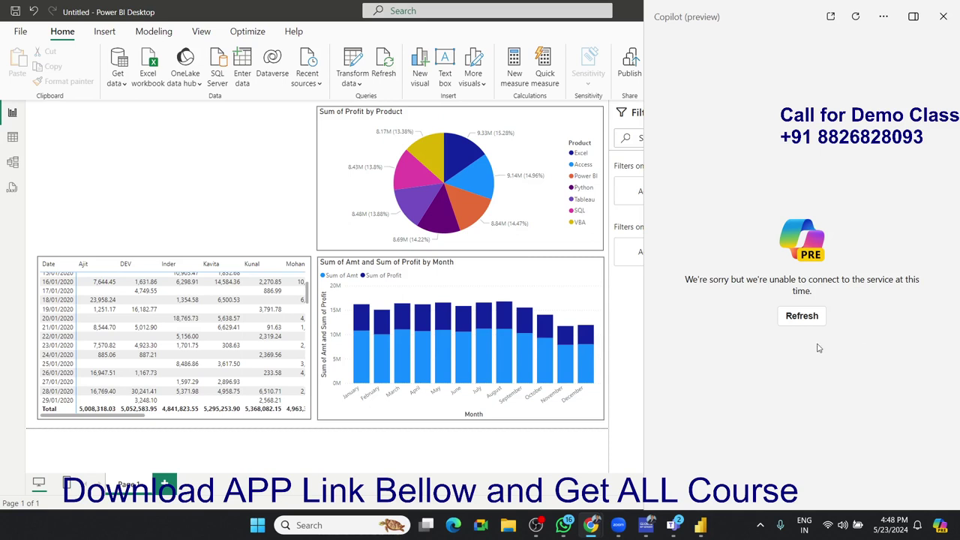
click(801, 316)
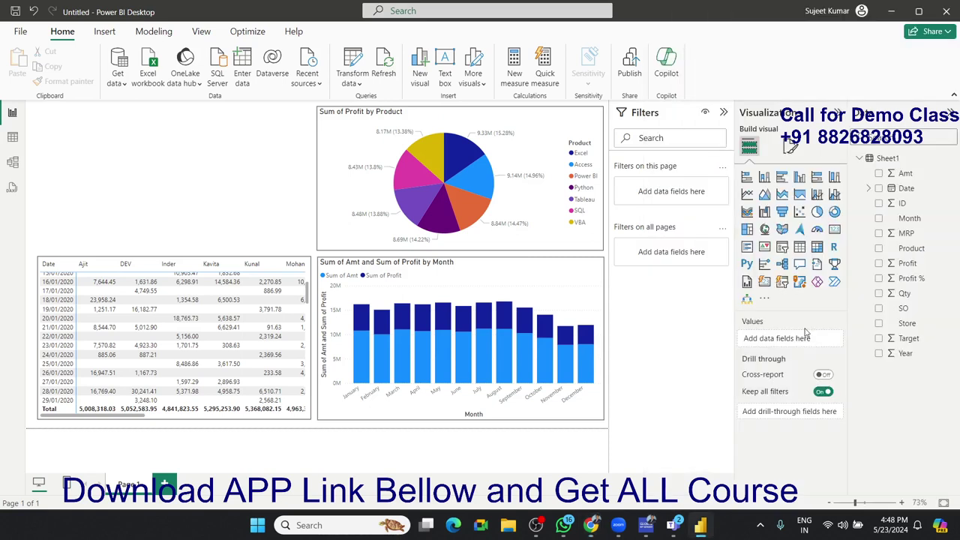
Search the additional visuals catalog for 'chiclet' and open the Chiclet Slicer details page
click(765, 300)
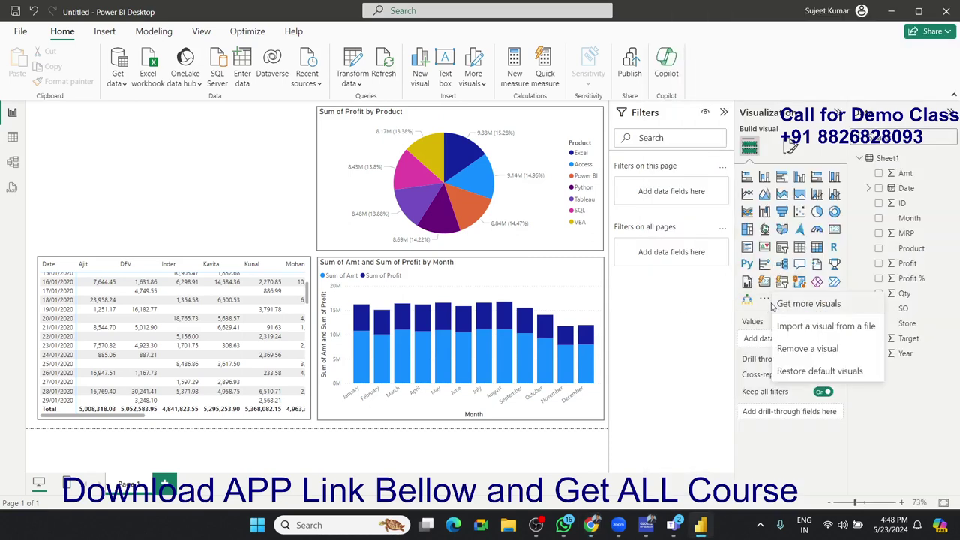
click(808, 304)
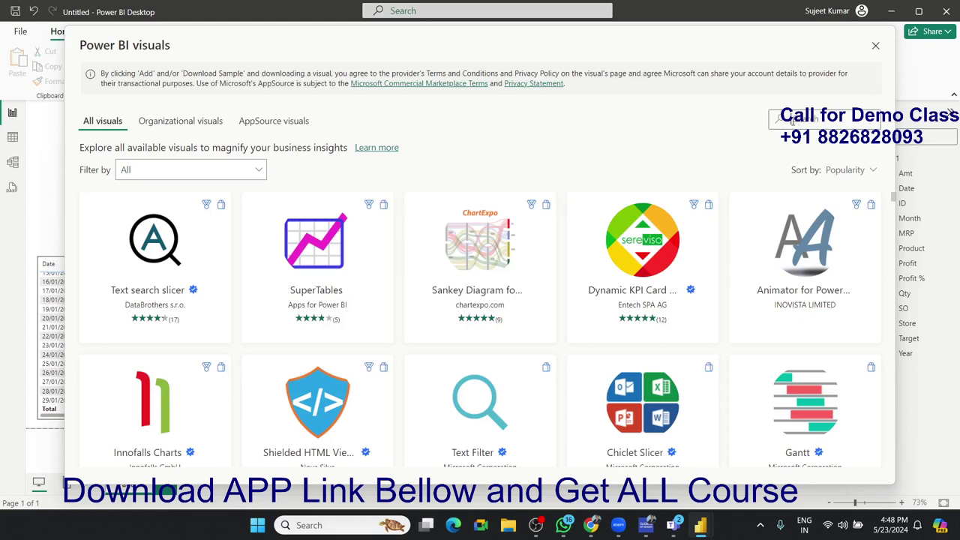
text(chiclet)
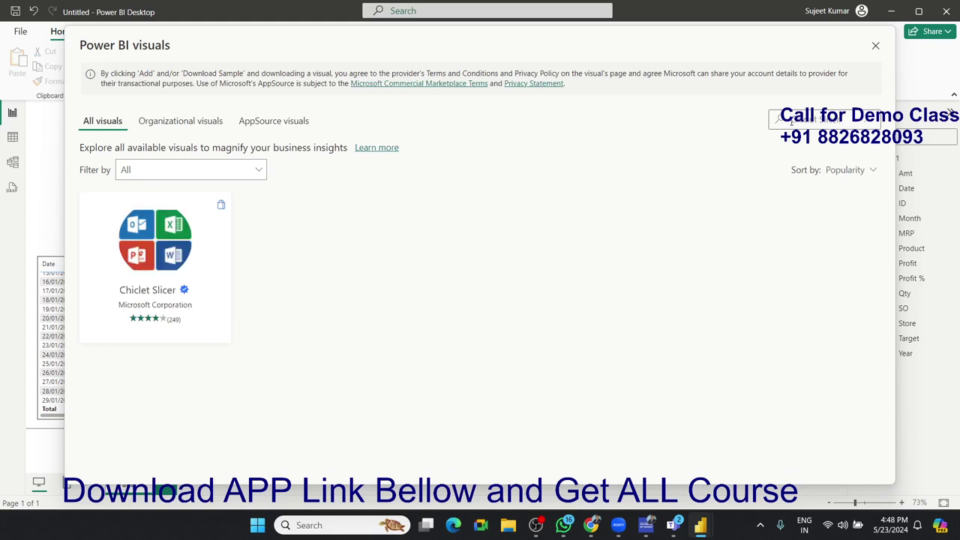
click(158, 253)
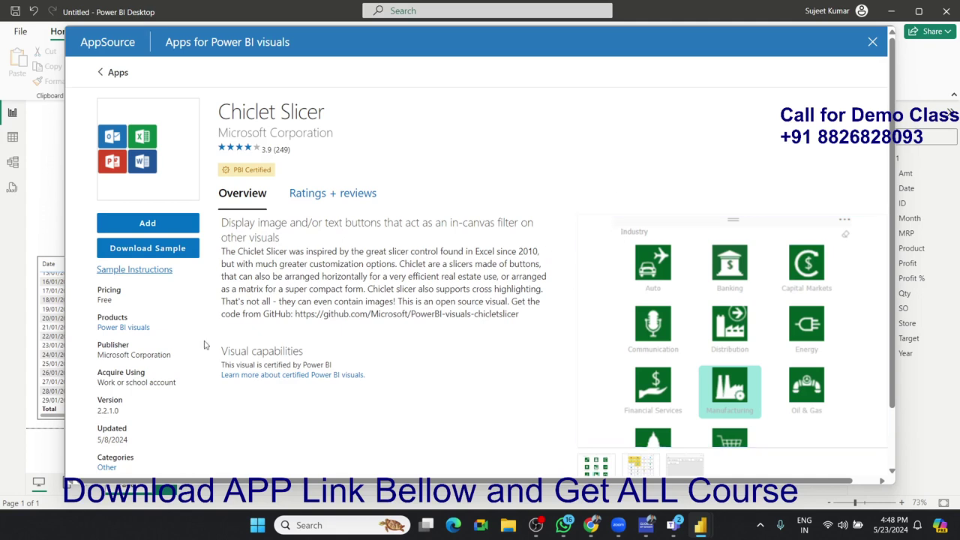
Browse the Chiclet Slicer's example images, then return to the visuals list
scroll(509, 342, down, 2)
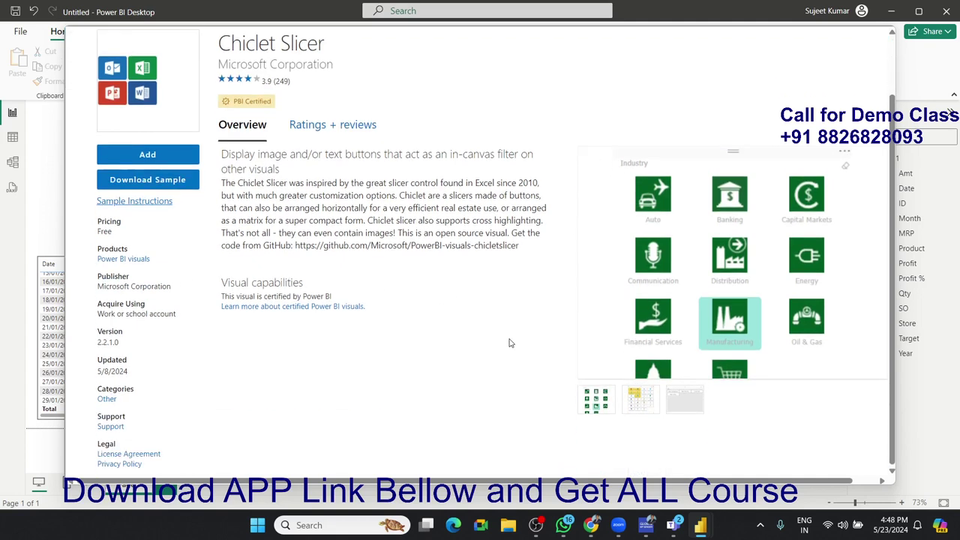
click(639, 409)
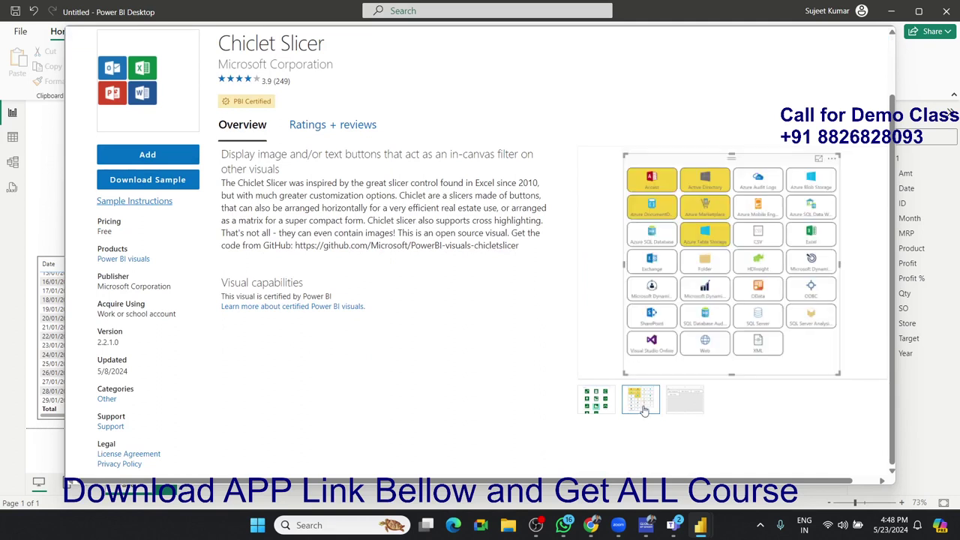
click(671, 405)
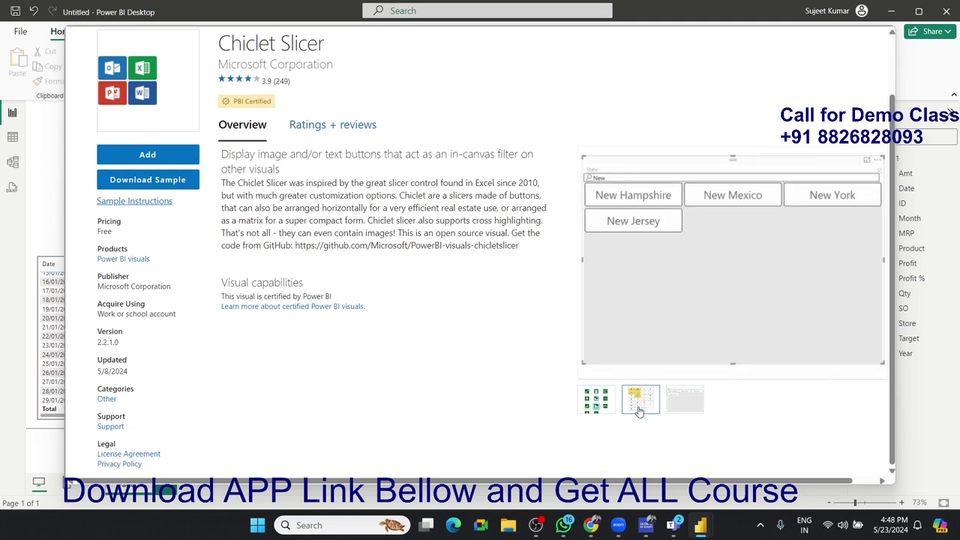
click(639, 410)
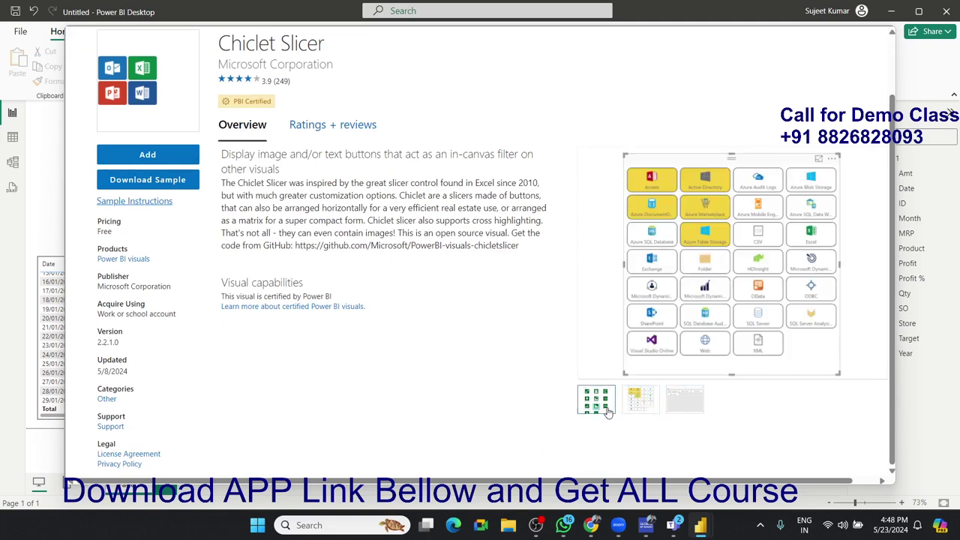
click(606, 410)
click(638, 404)
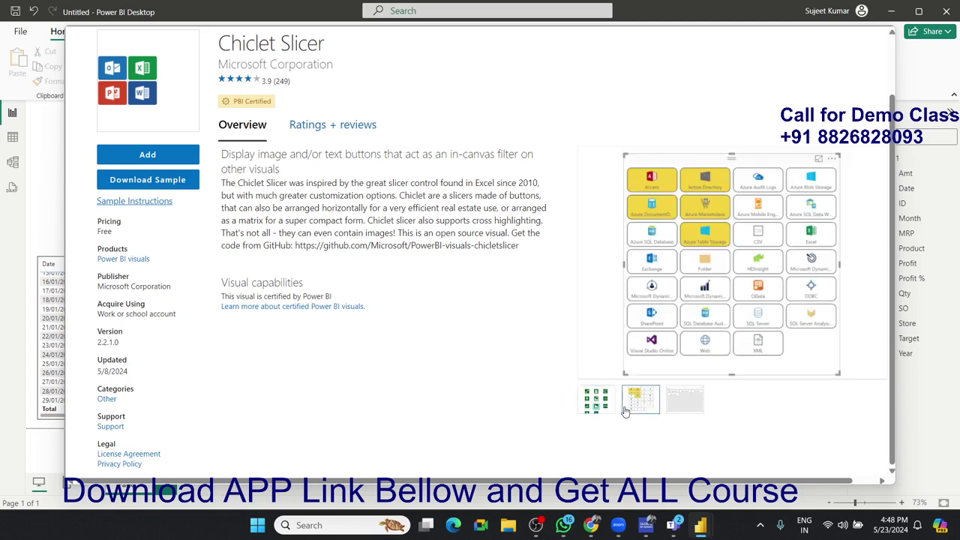
click(682, 411)
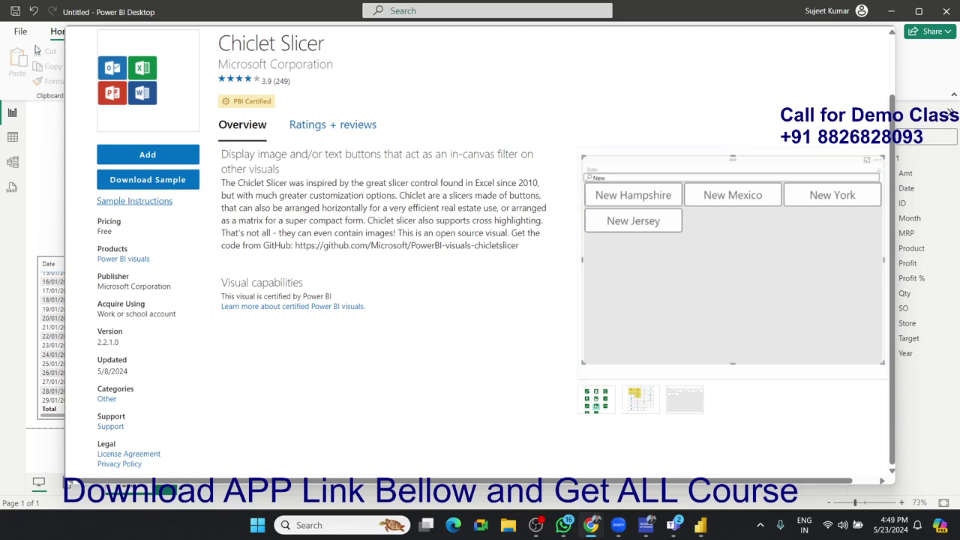
scroll(206, 228, up, 2)
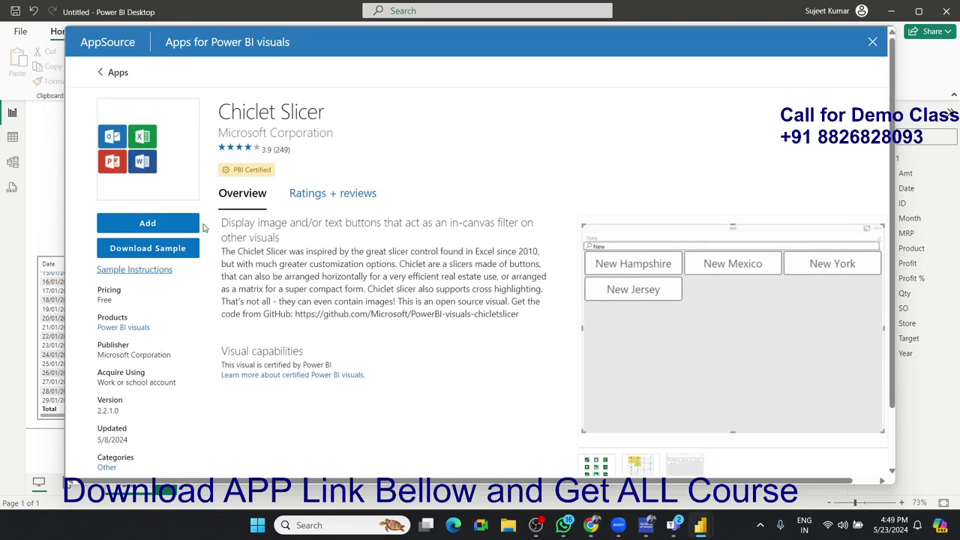
click(99, 72)
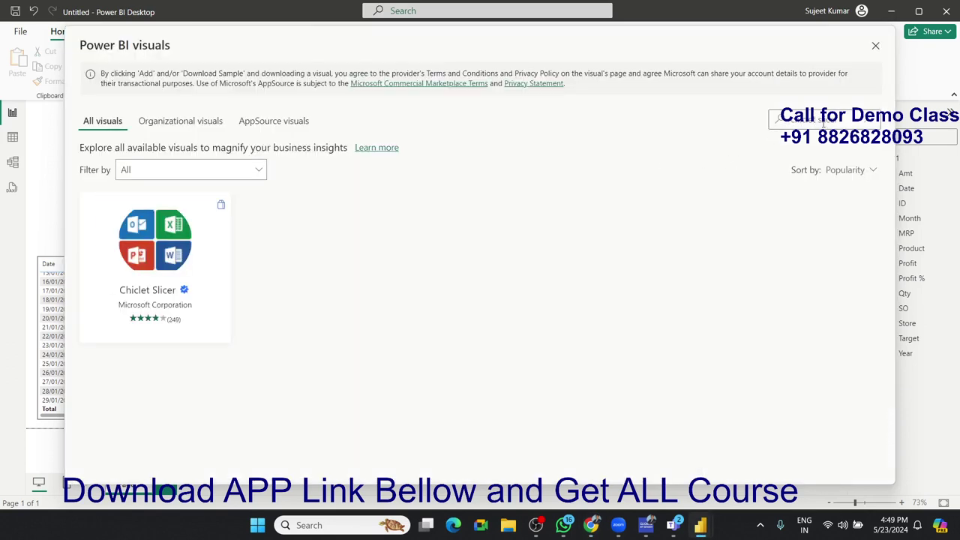
Search the visuals for 'smart' and open the Smart Filter Pro details page
click(871, 126)
text(smart)
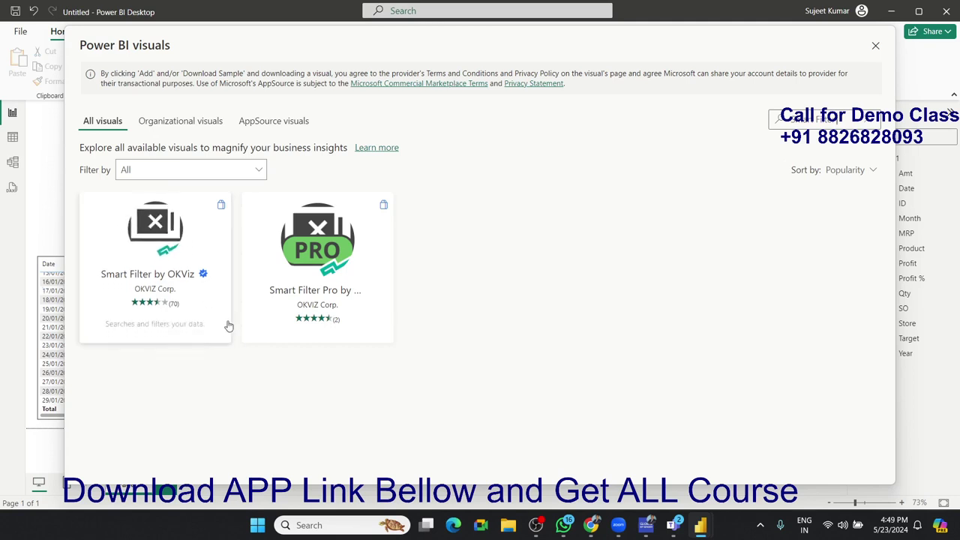
click(324, 238)
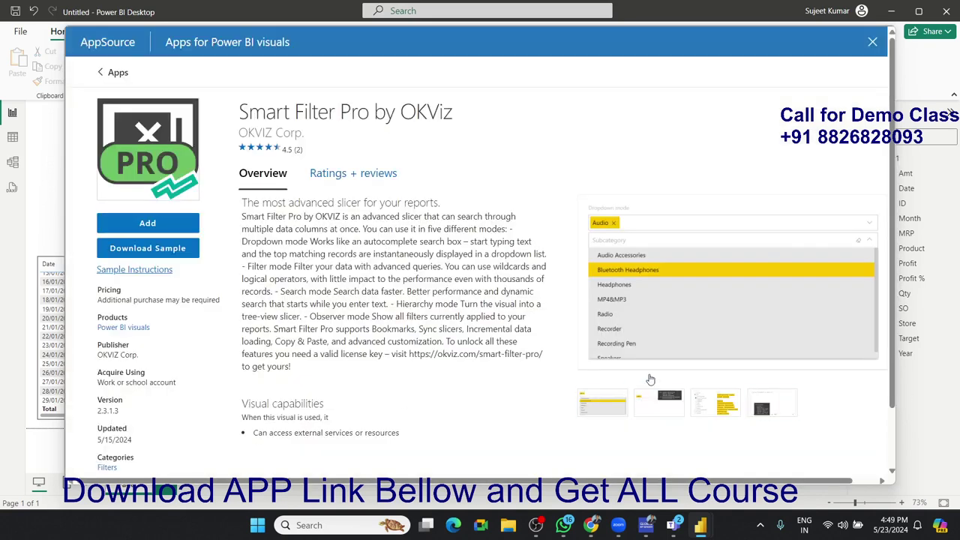
Look through Smart Filter Pro's screenshots and add it to the report
click(659, 403)
click(716, 408)
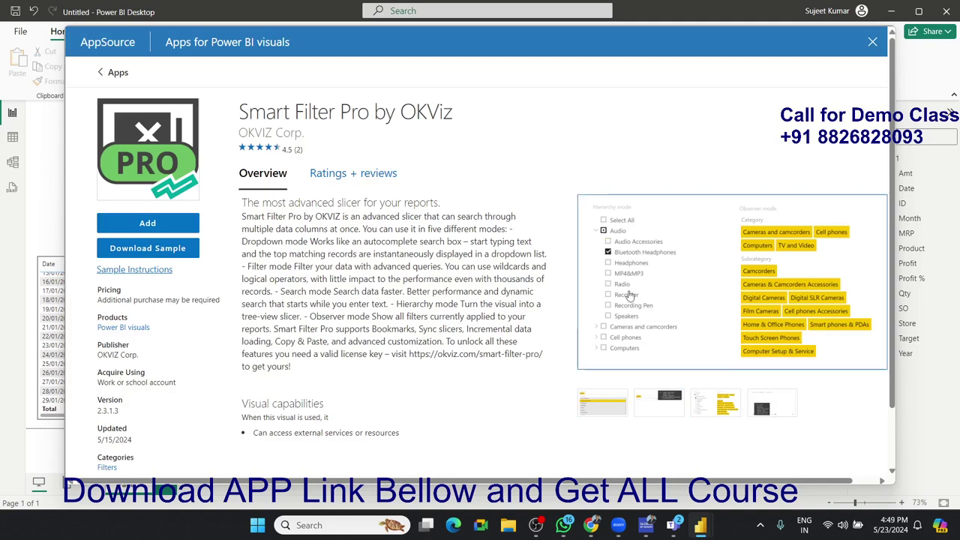
click(761, 411)
click(716, 412)
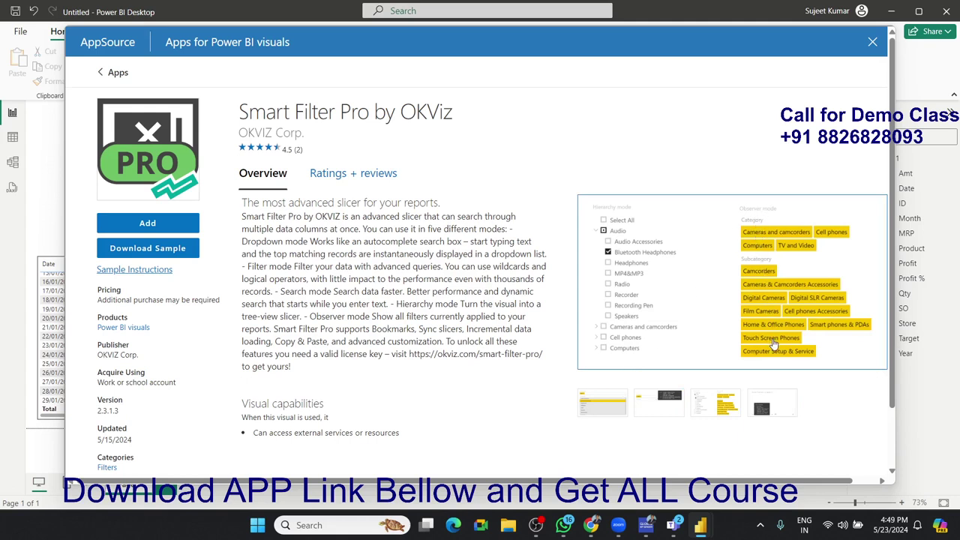
click(138, 232)
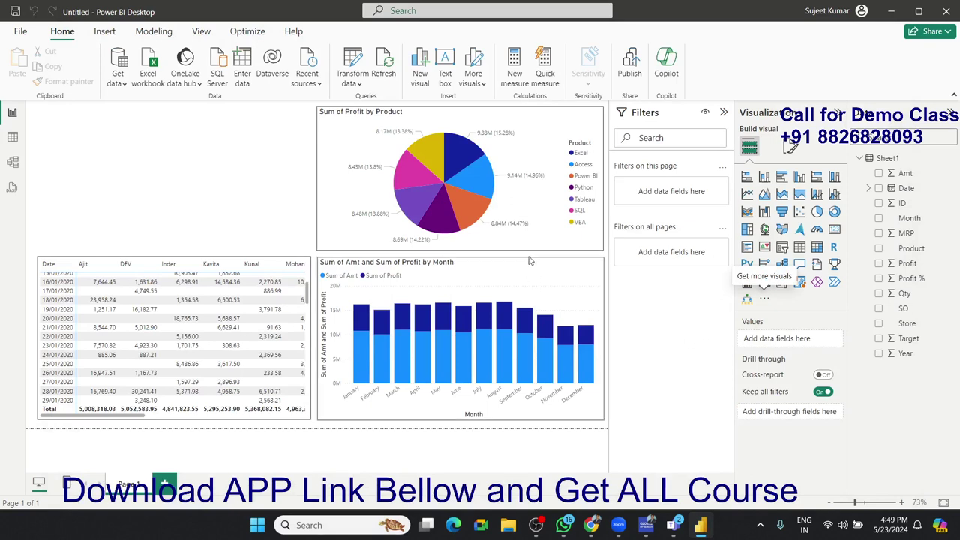
Insert a Smart Filter Pro visual with Store and Product as its filter fields
click(577, 285)
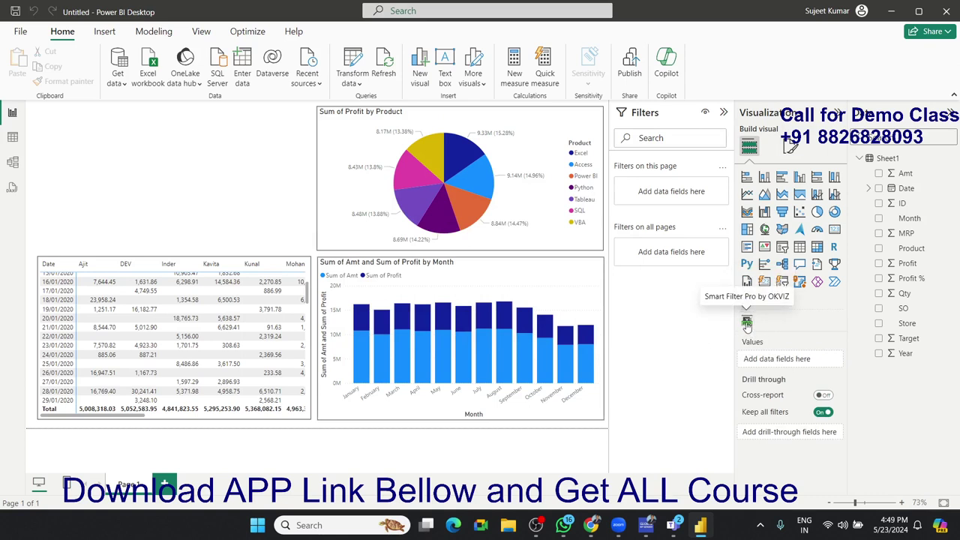
click(747, 320)
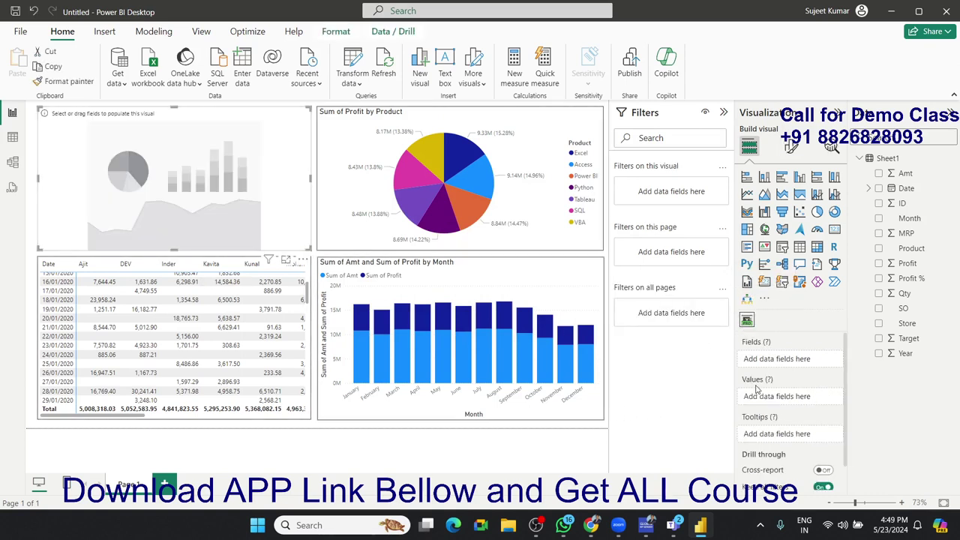
mouse_move(172, 338)
mouse_move(903, 308)
drag(909, 330, 262, 225)
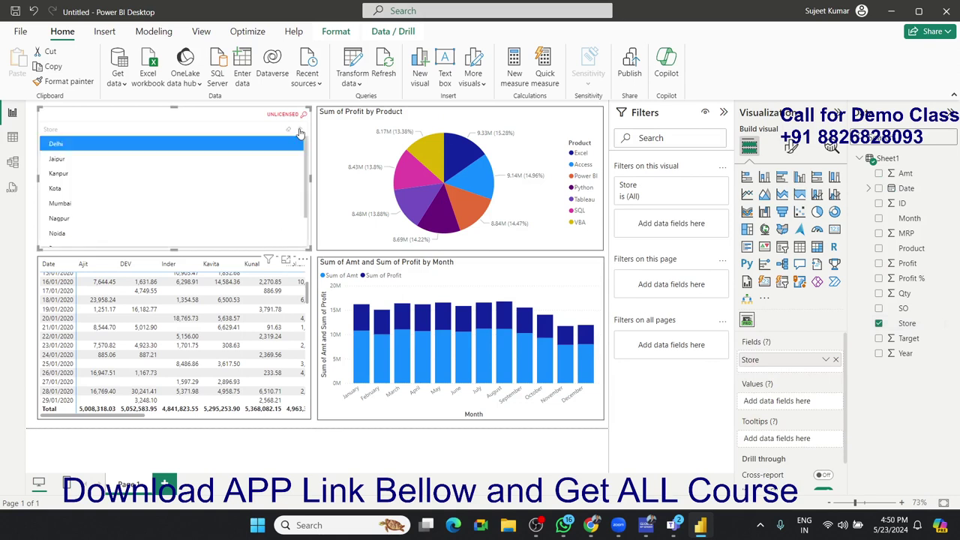
click(299, 131)
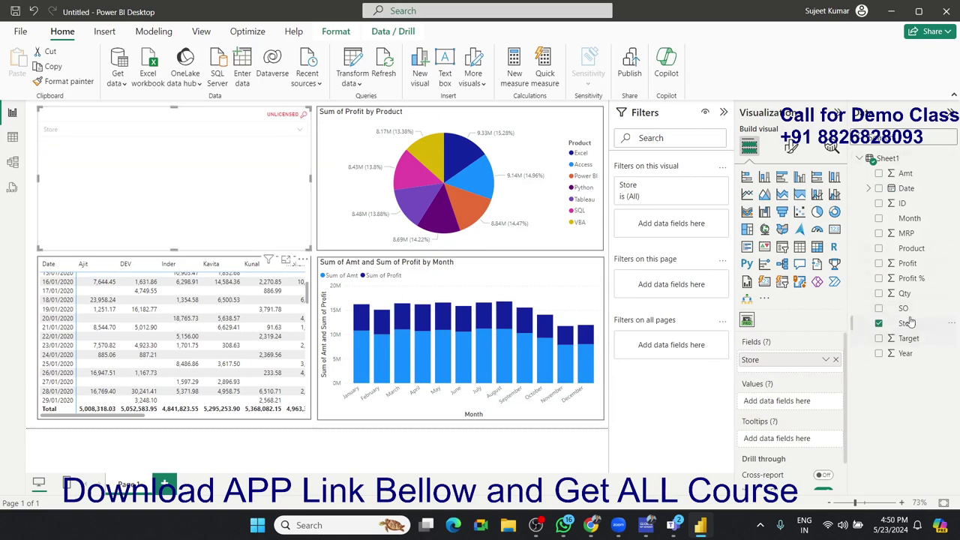
drag(911, 248, 791, 375)
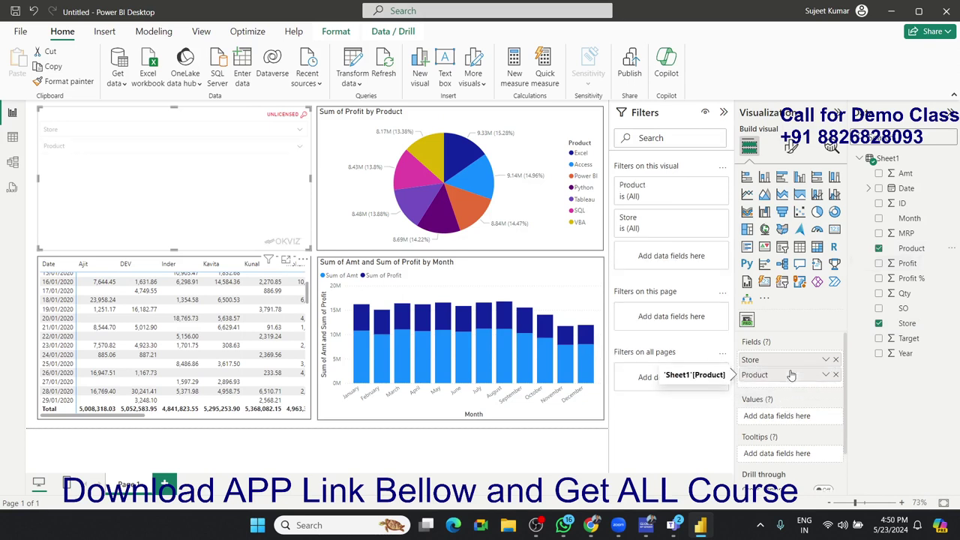
click(792, 147)
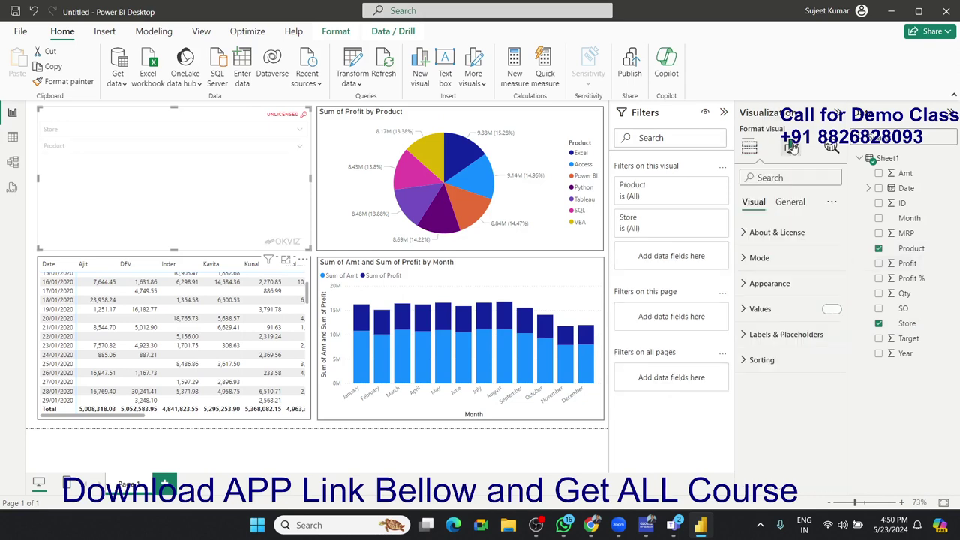
Expand the Smart Filter Pro Mode settings and try Filter, then Search mode
click(776, 232)
click(776, 234)
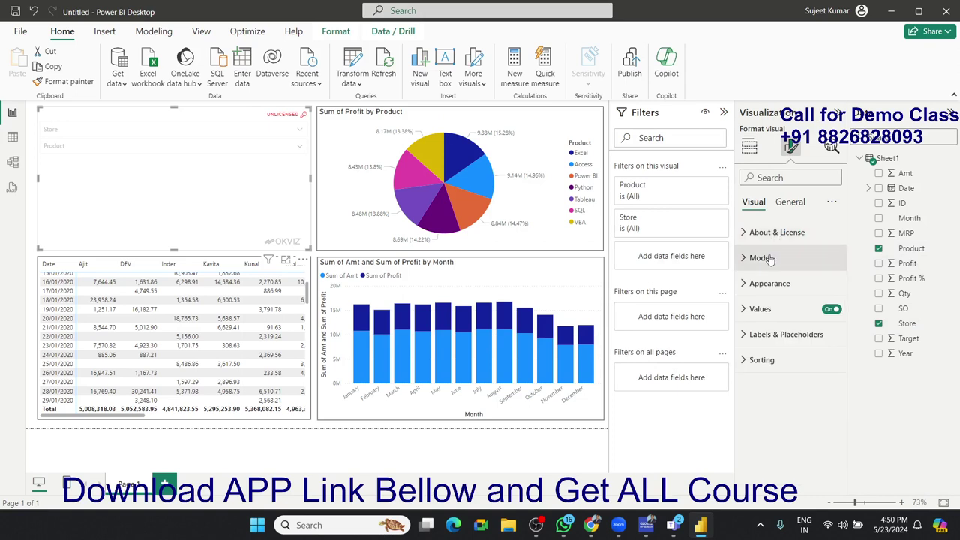
click(767, 260)
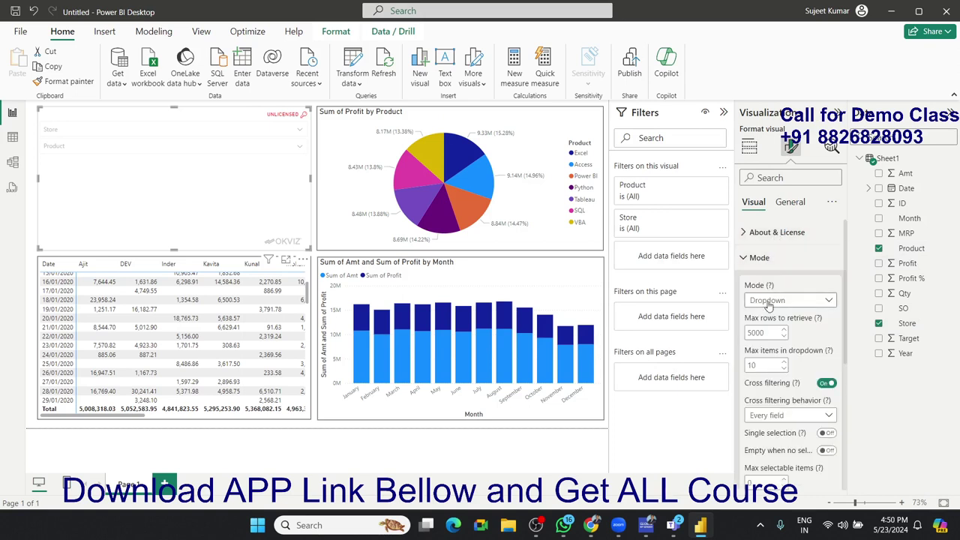
click(768, 302)
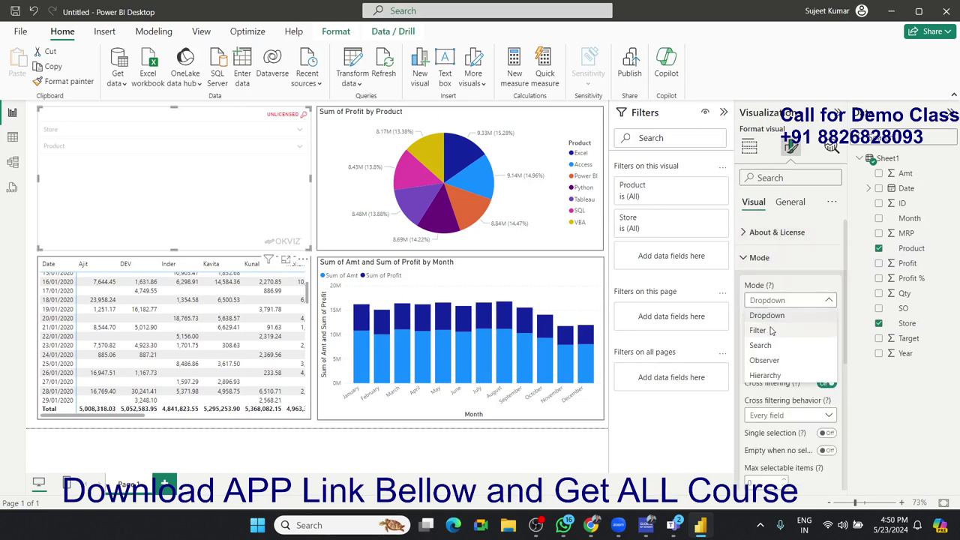
click(771, 331)
click(769, 303)
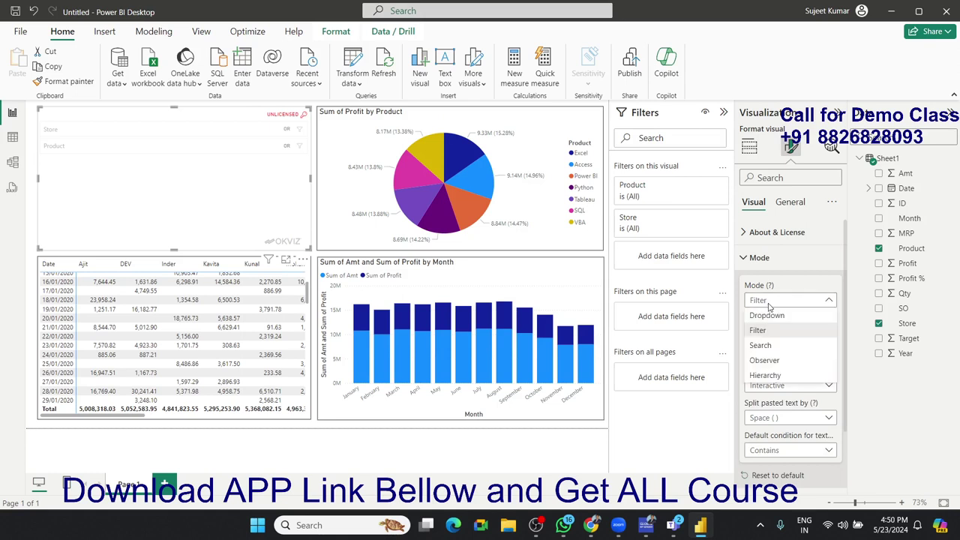
click(760, 346)
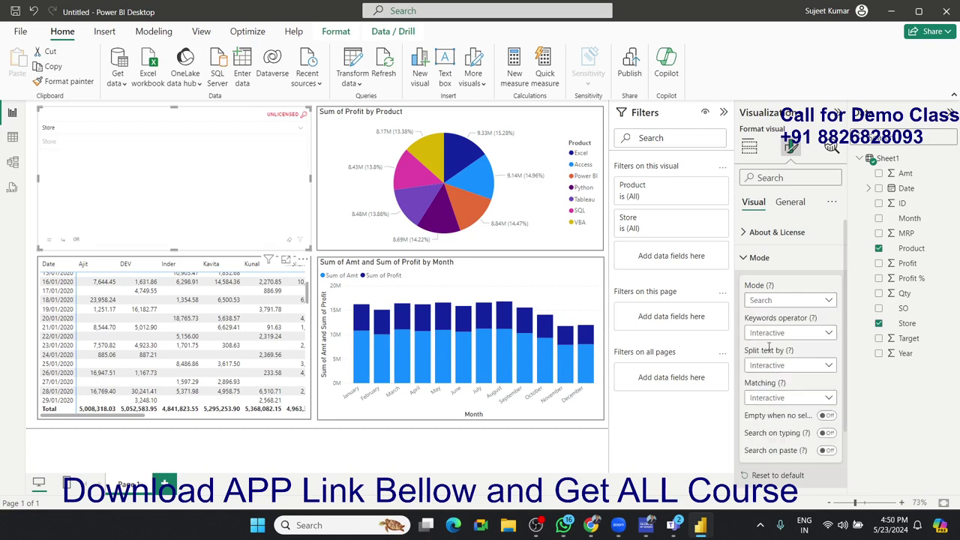
Try Hierarchy mode, then set the slicer to Observer mode
click(770, 306)
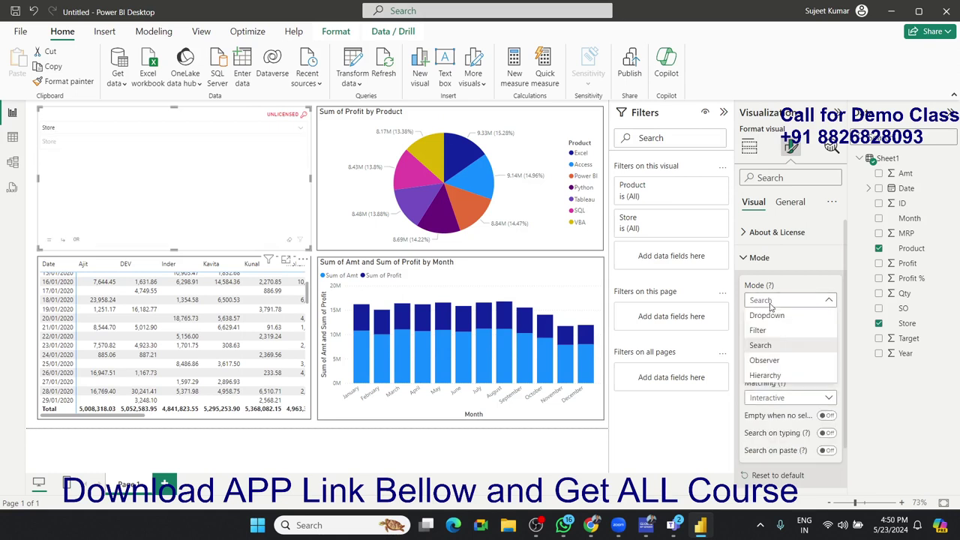
click(764, 375)
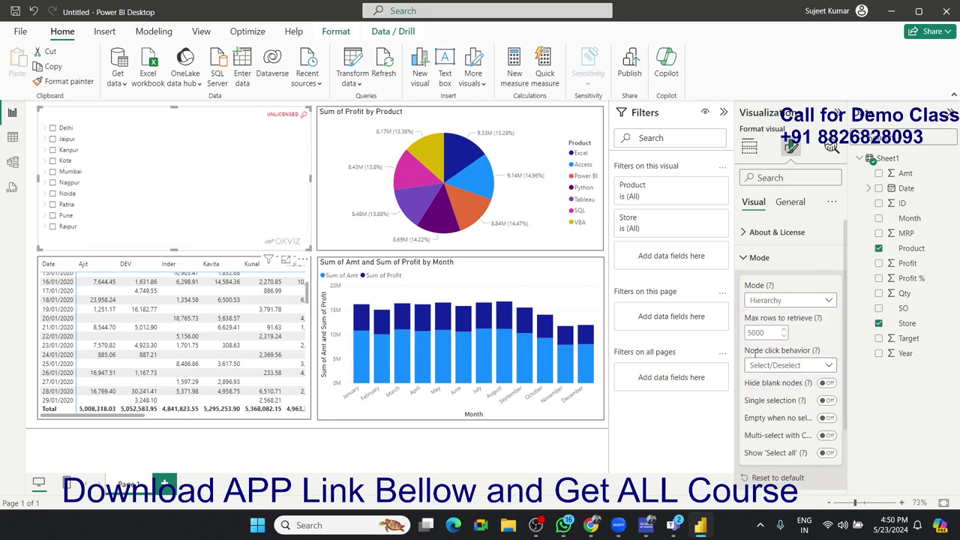
click(768, 307)
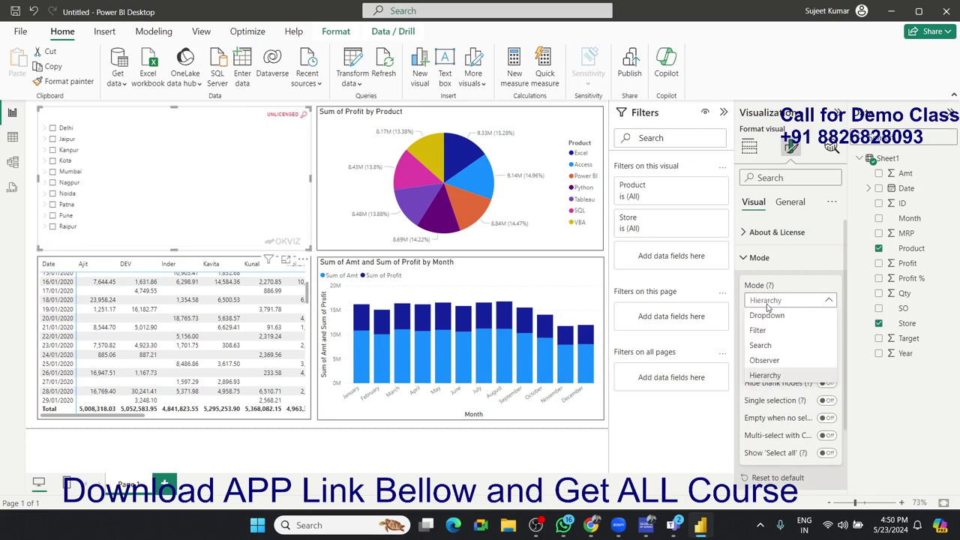
click(762, 363)
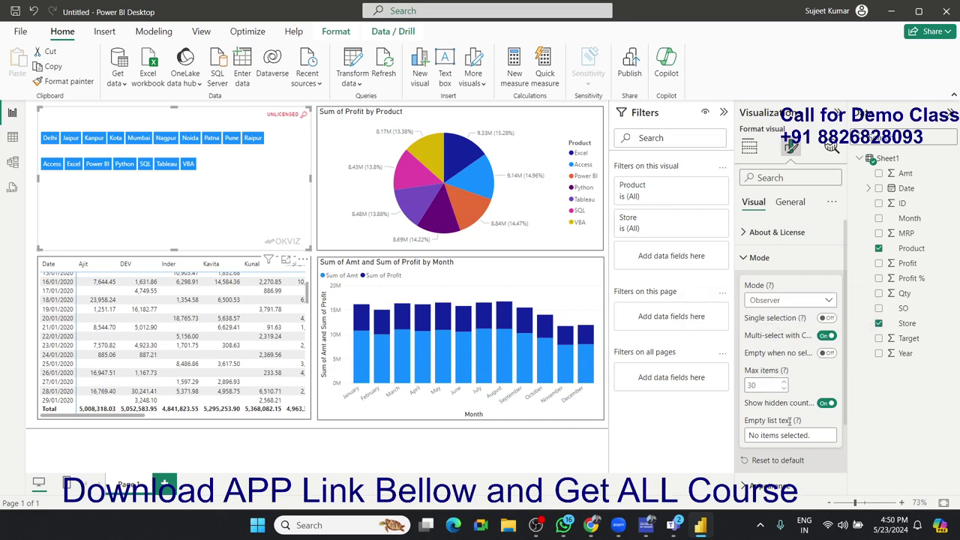
click(777, 301)
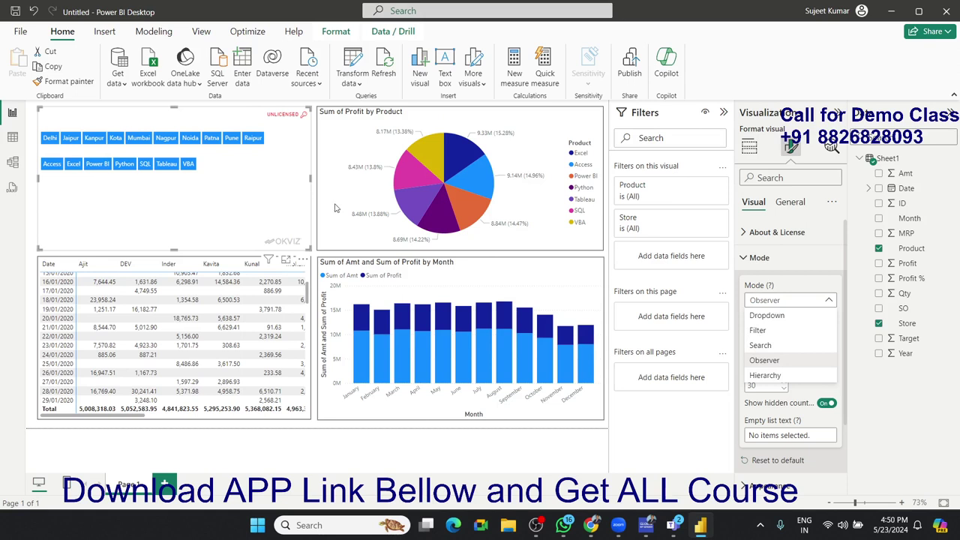
click(796, 268)
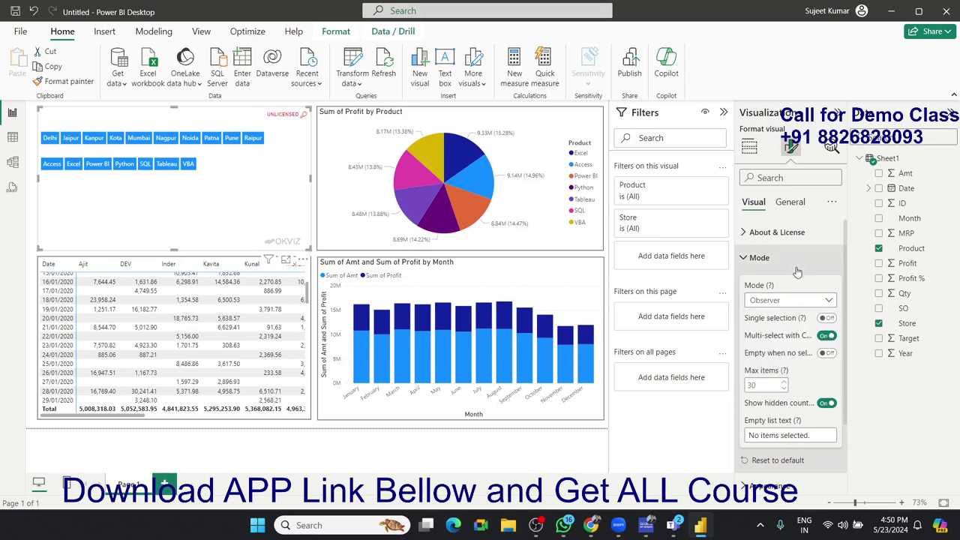
scroll(781, 384, down, 3)
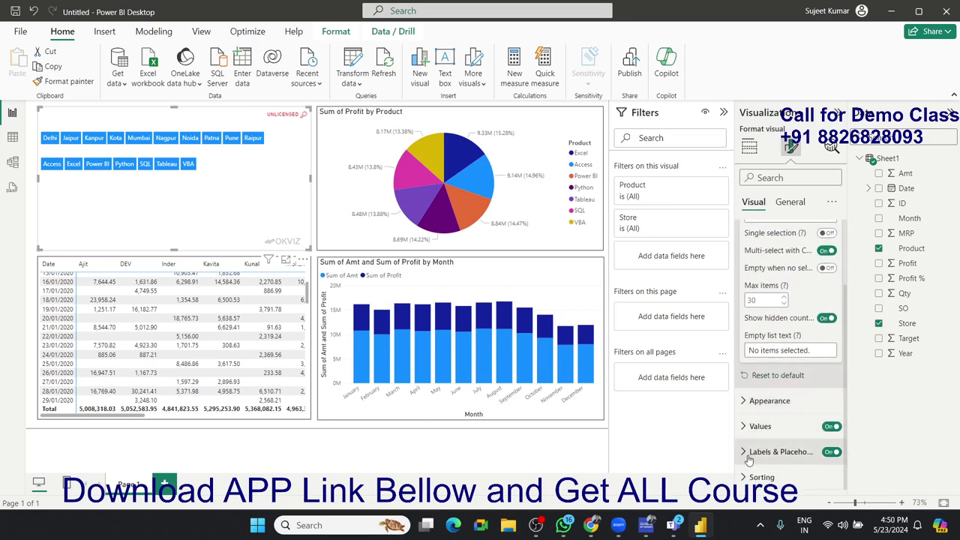
click(770, 401)
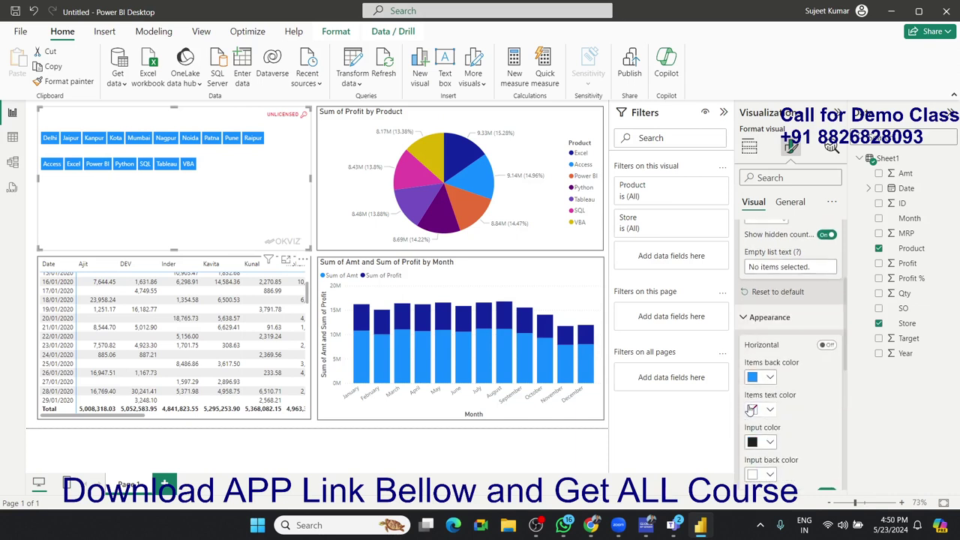
scroll(749, 408, down, 3)
scroll(747, 409, down, 5)
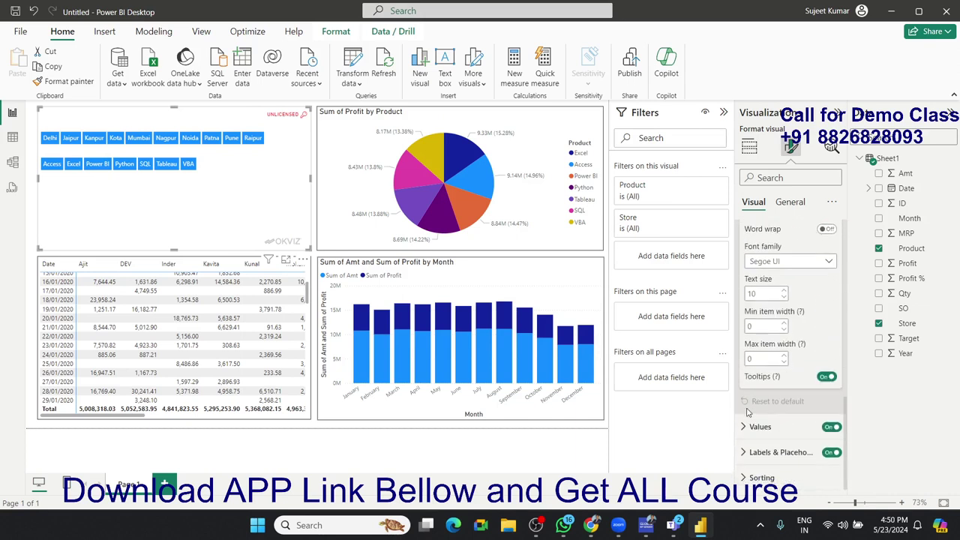
click(747, 420)
scroll(746, 424, down, 5)
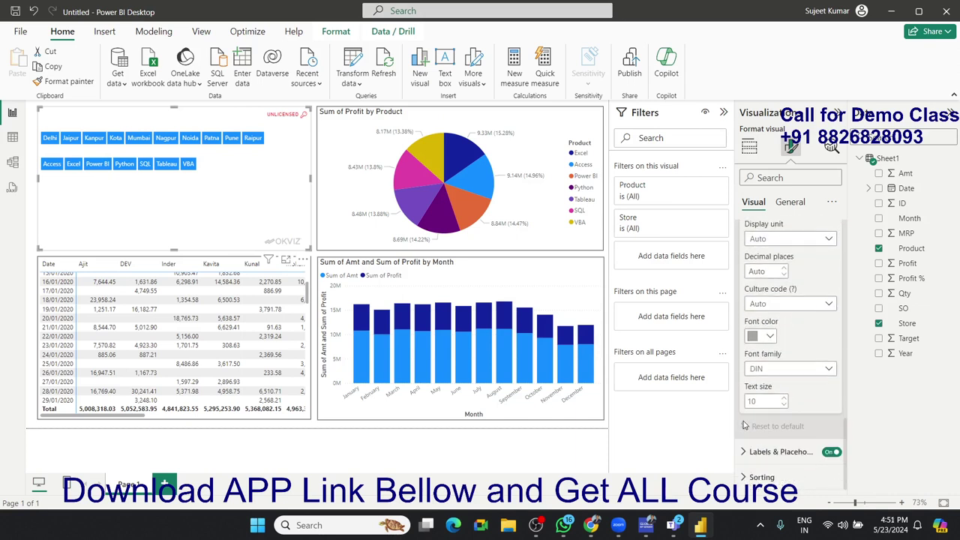
click(757, 477)
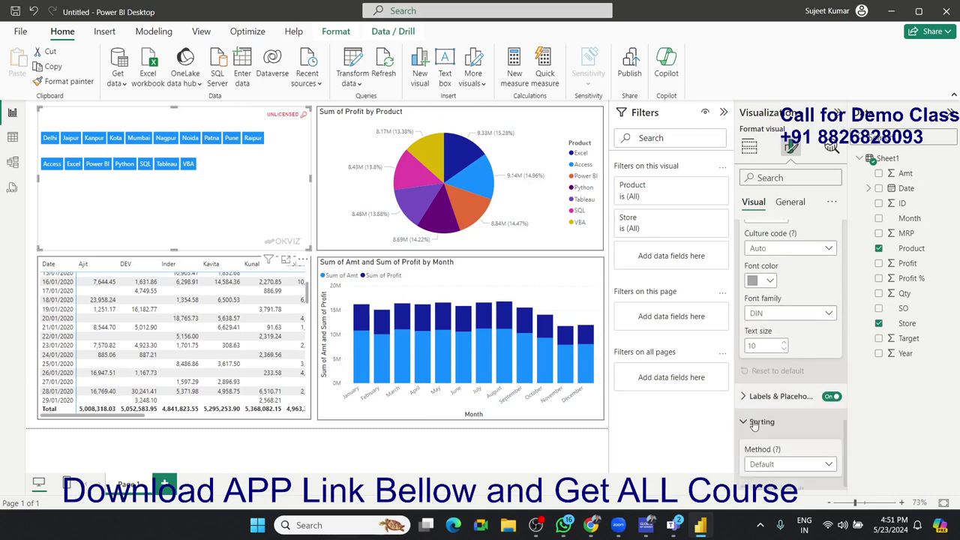
click(762, 453)
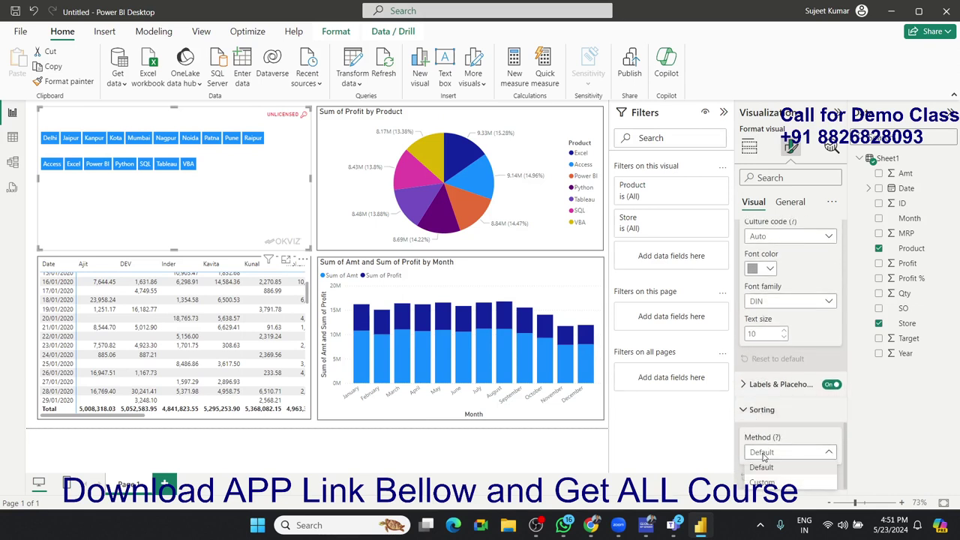
click(762, 482)
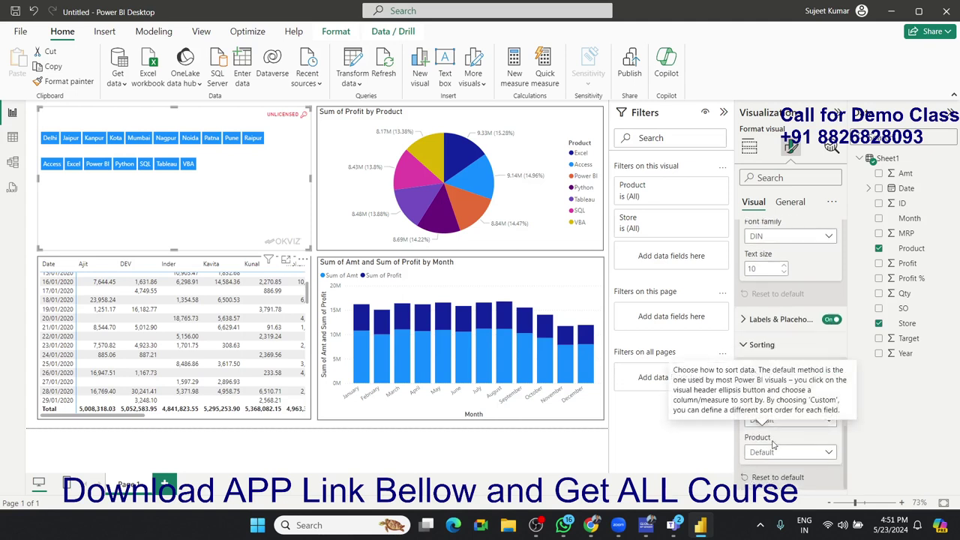
scroll(768, 414, down, 5)
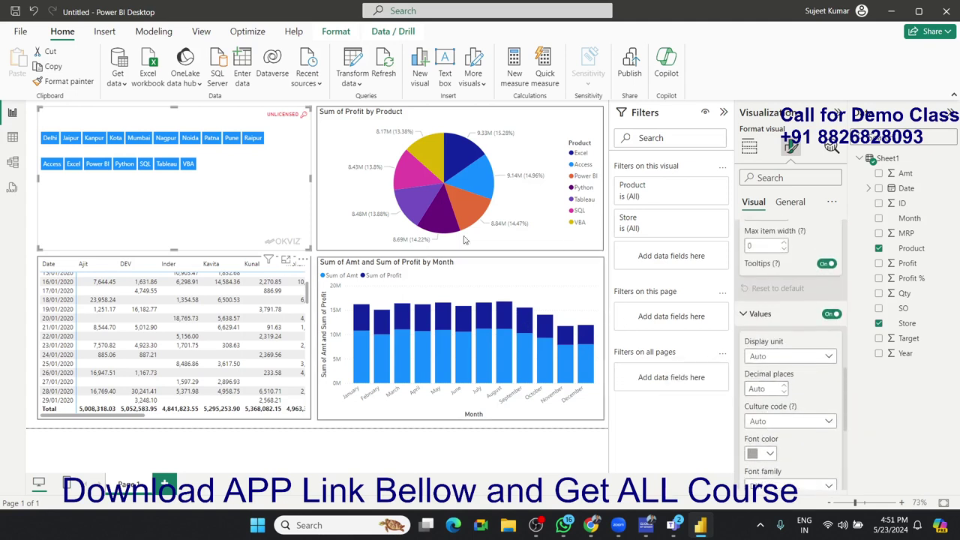
scroll(782, 339, down, 2)
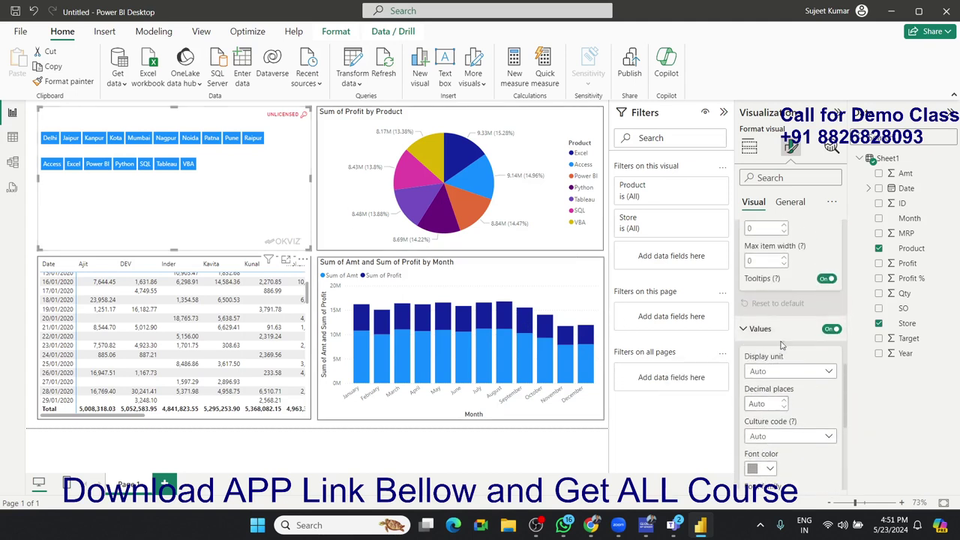
scroll(781, 339, down, 2)
scroll(782, 339, down, 2)
scroll(781, 339, up, 3)
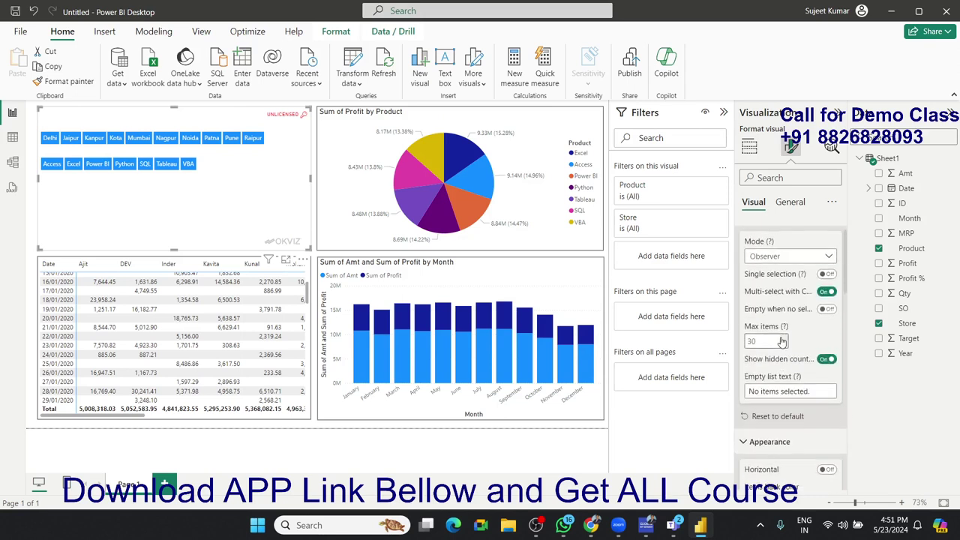
scroll(781, 341, up, 1)
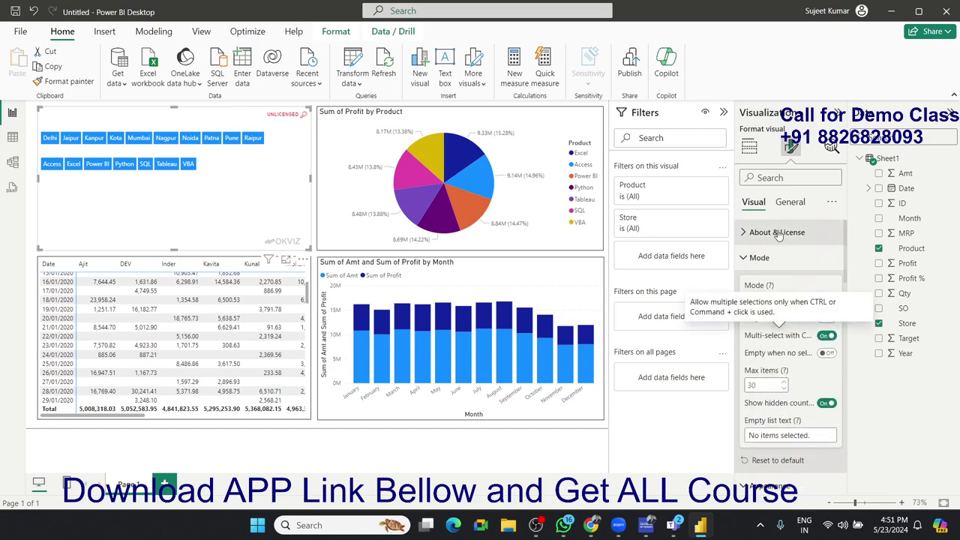
click(792, 204)
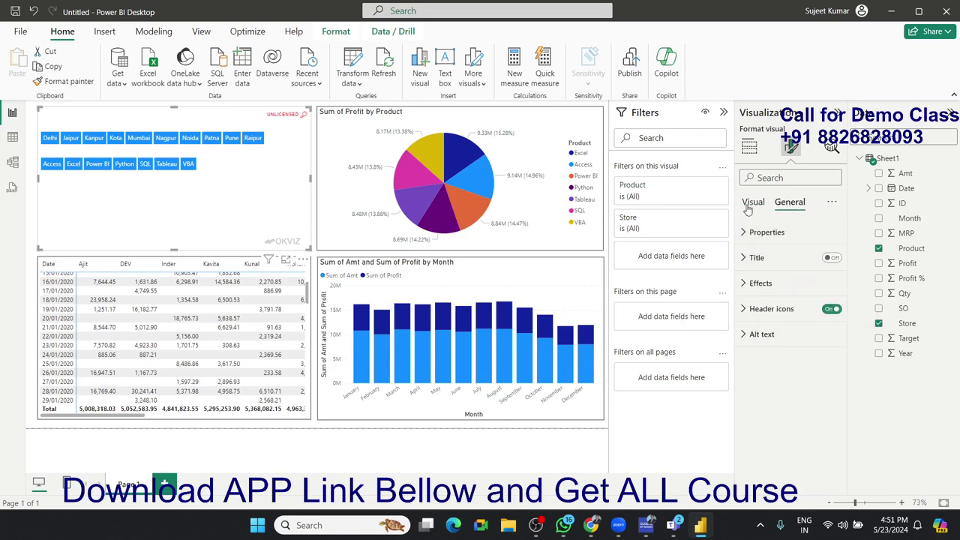
click(752, 204)
scroll(771, 317, down, 3)
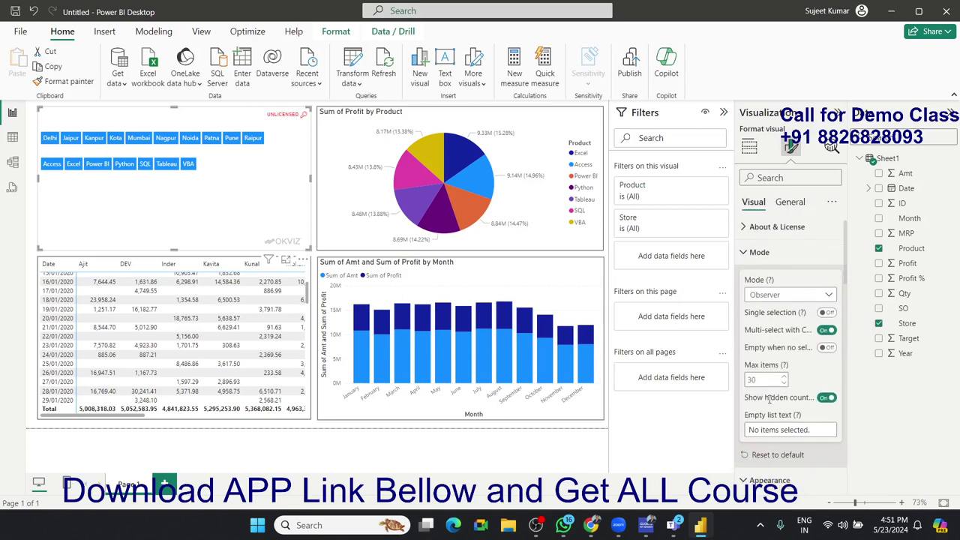
scroll(771, 317, up, 3)
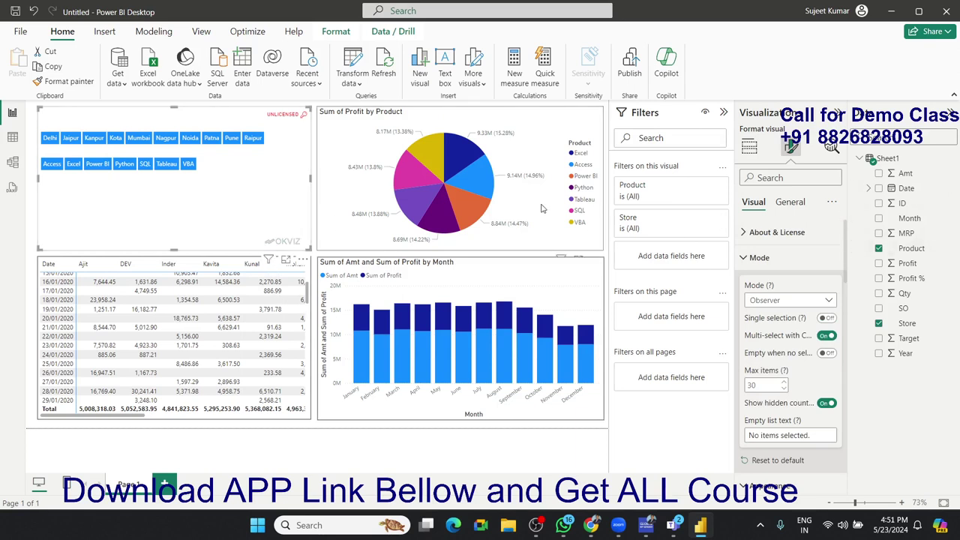
Shrink the Store and Product button slicer, then remove it from the page via More options
click(748, 146)
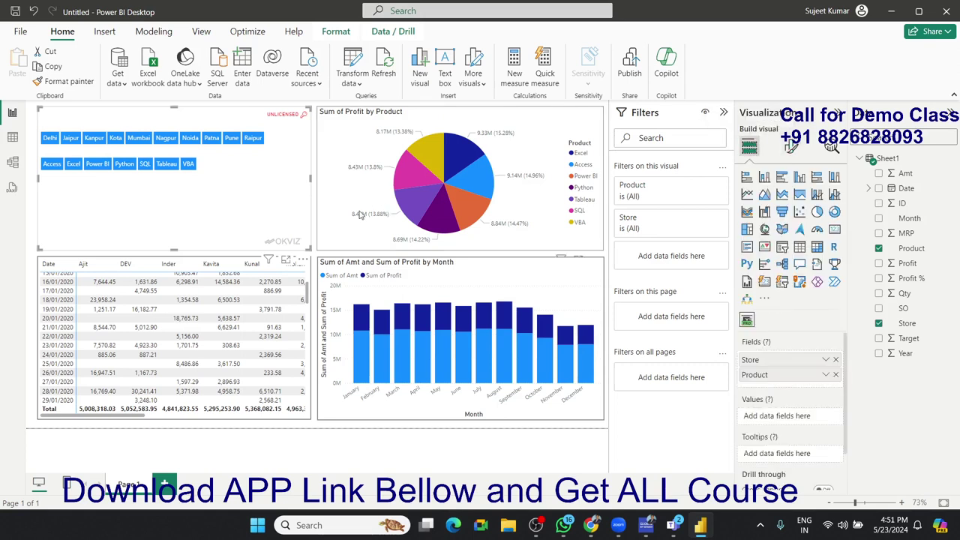
click(315, 232)
click(308, 230)
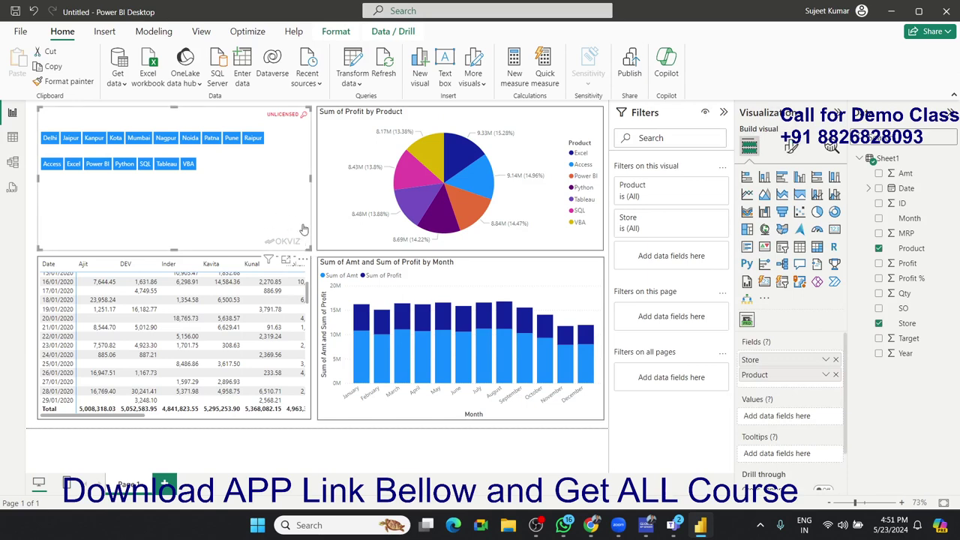
right_click(304, 230)
drag(310, 249, 264, 219)
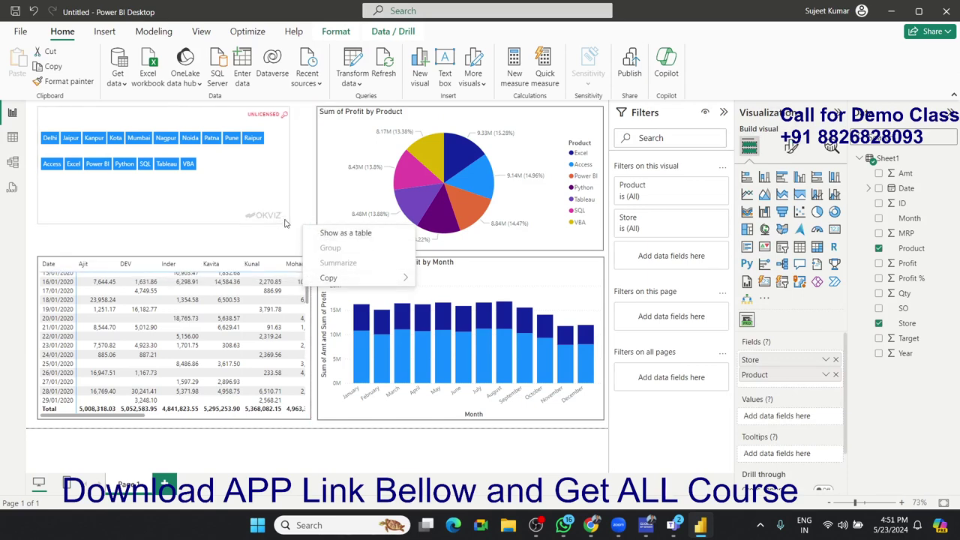
click(264, 219)
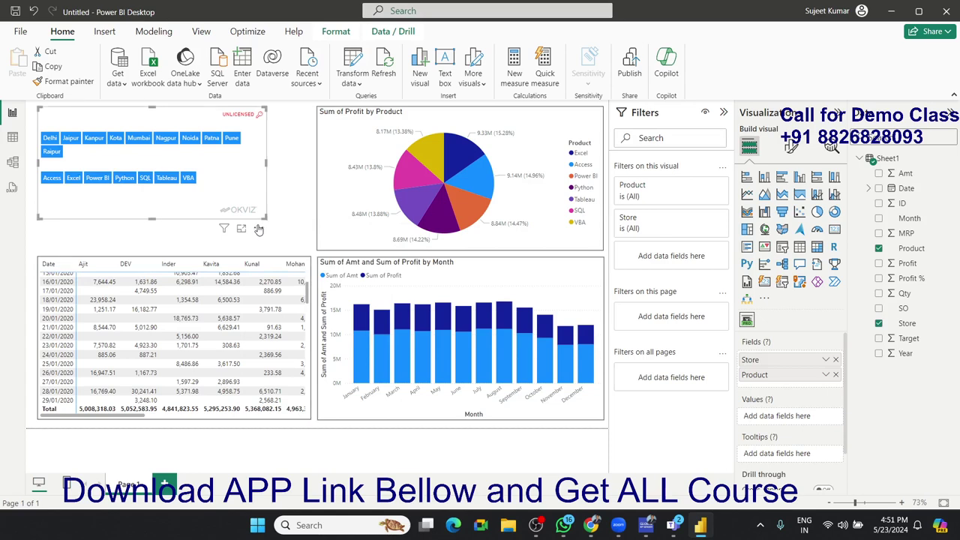
click(259, 230)
click(293, 275)
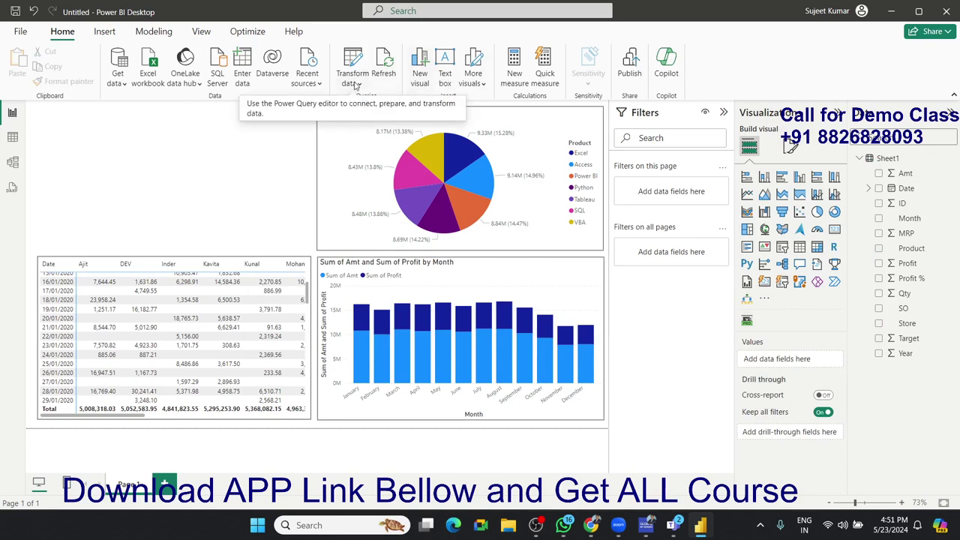
Insert a Rectangle shape into the empty top-left area of the report page
click(480, 90)
click(230, 160)
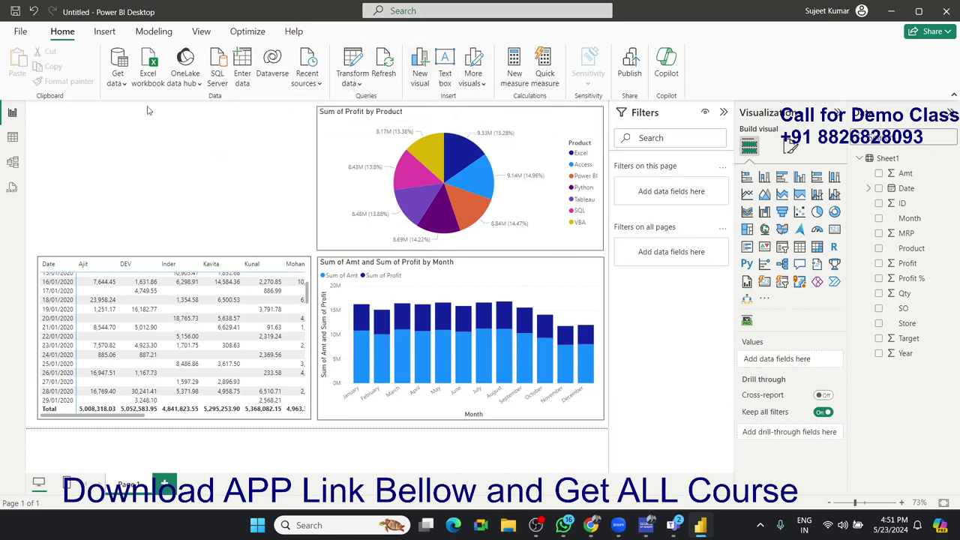
click(104, 31)
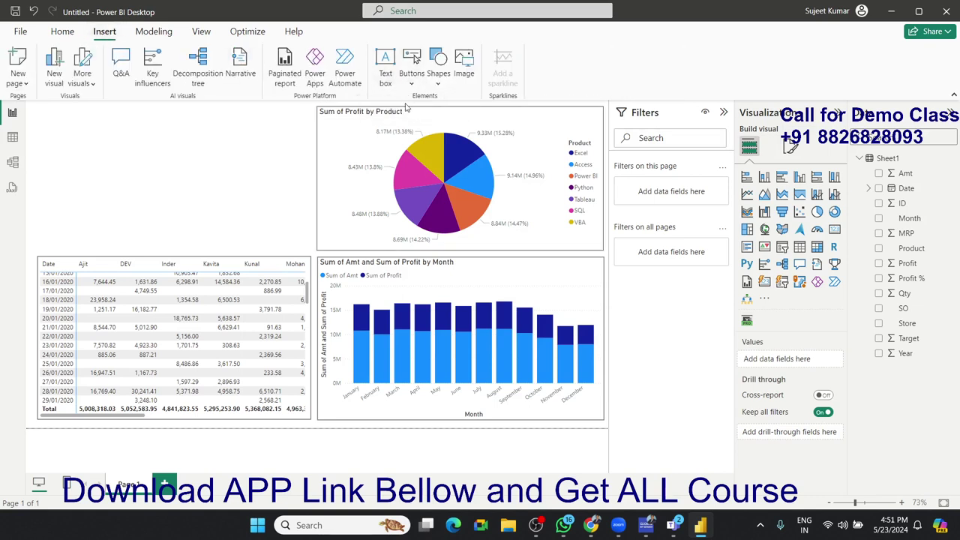
click(436, 83)
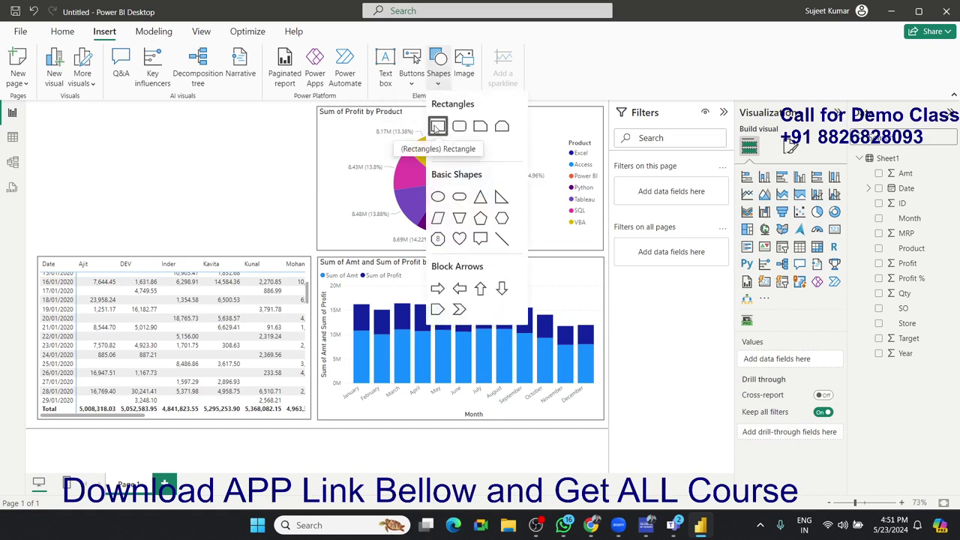
click(437, 126)
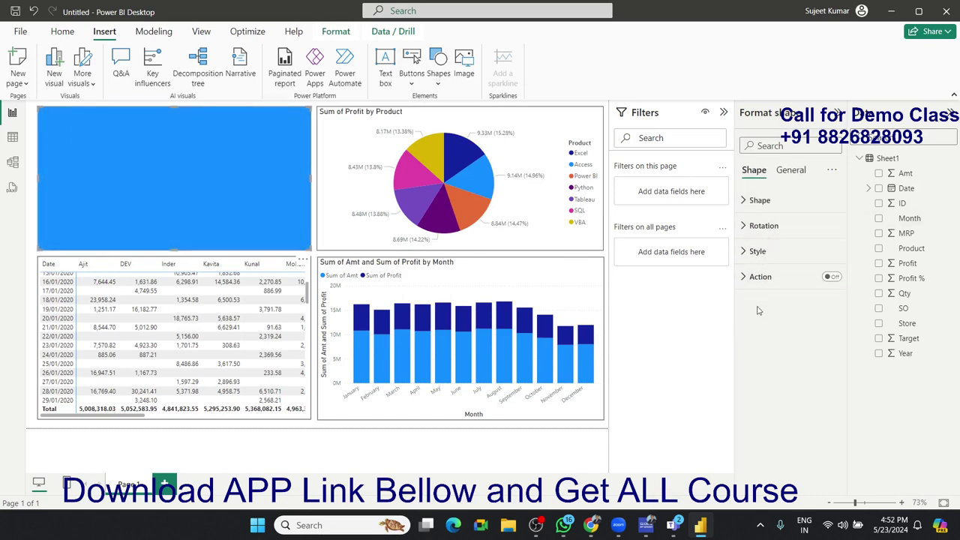
Turn on the rectangle's background effect, leaving its transparency at 0%
click(798, 171)
click(760, 252)
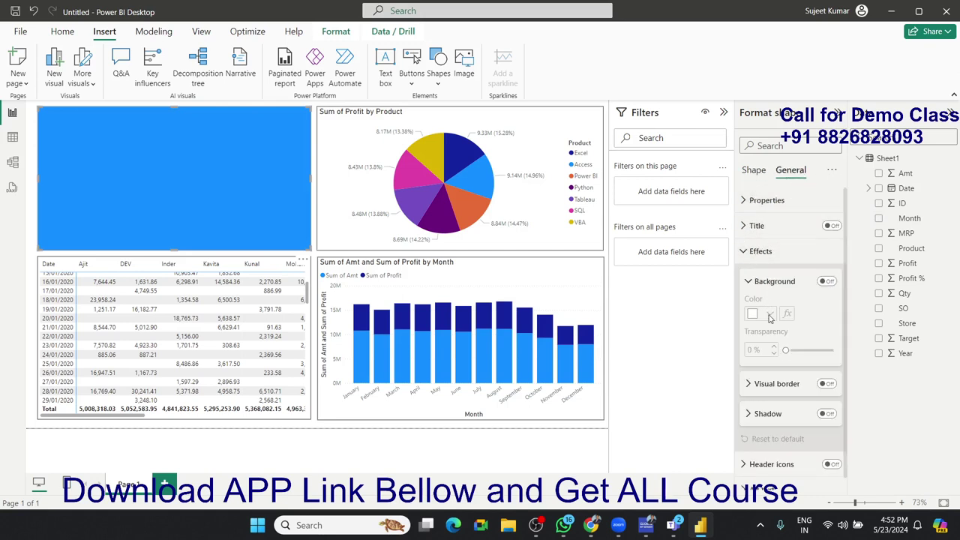
click(827, 281)
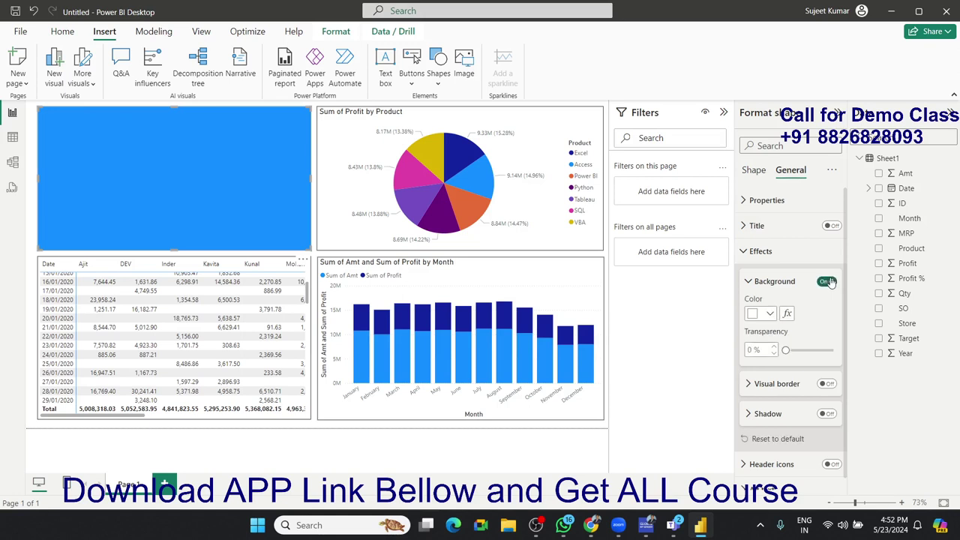
drag(786, 350, 832, 350)
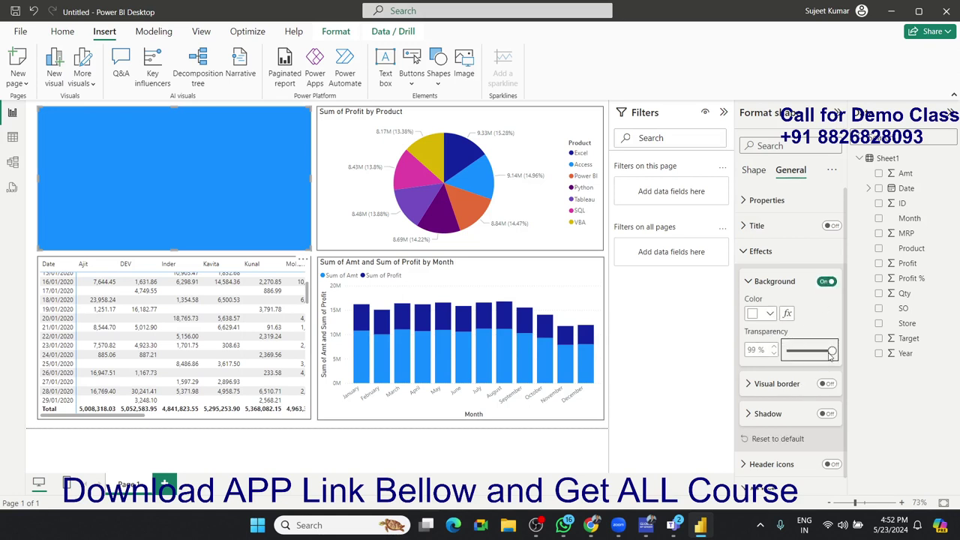
drag(830, 350, 785, 350)
Set the rectangle's fill transparency to 100%
click(753, 172)
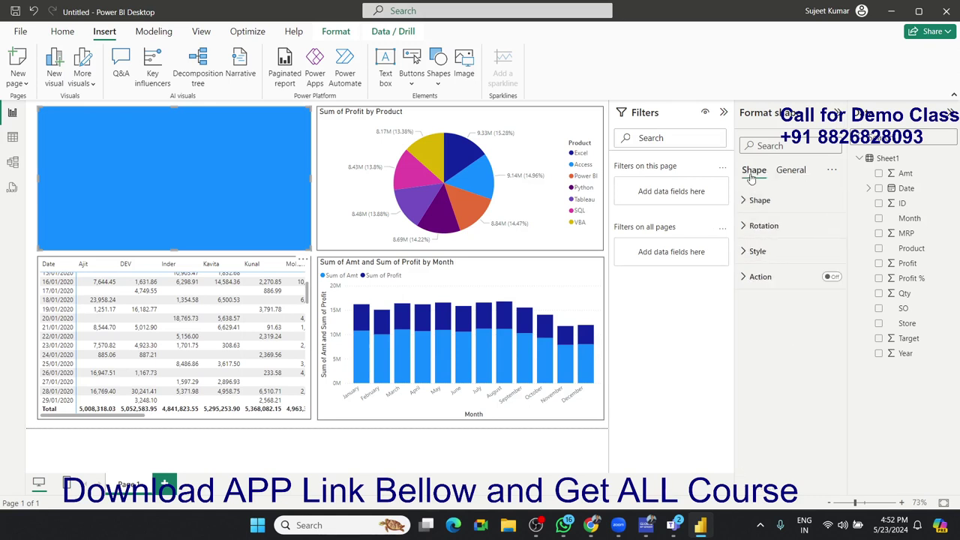
click(746, 252)
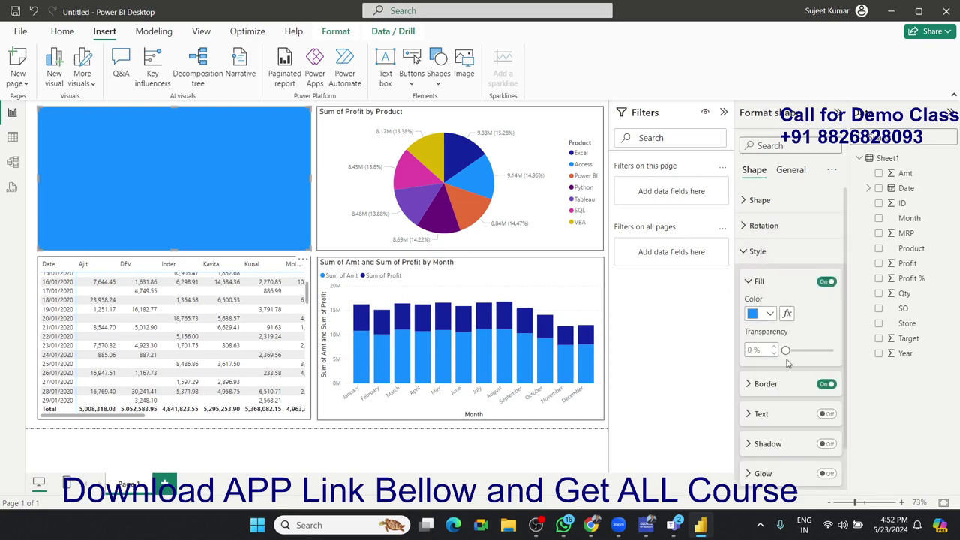
drag(785, 349, 827, 350)
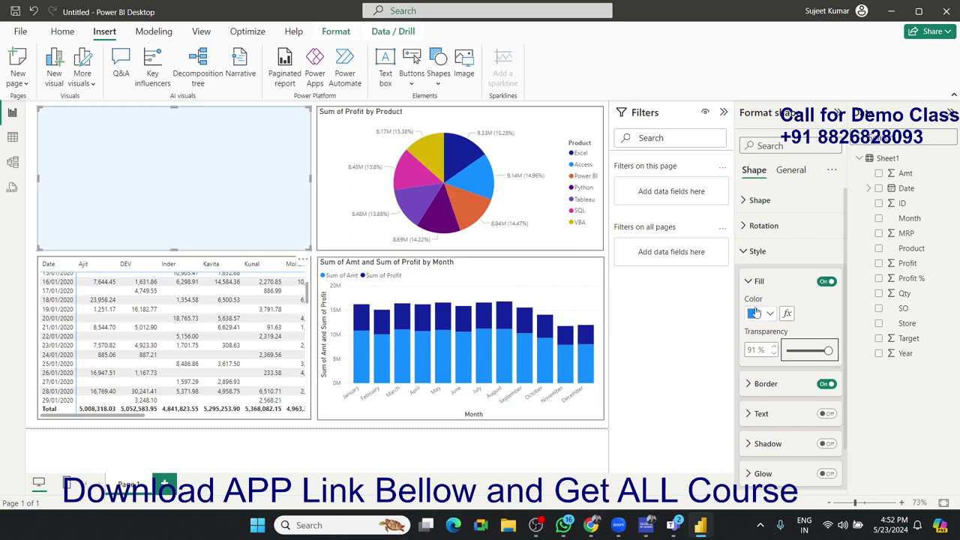
drag(825, 349, 839, 351)
click(313, 213)
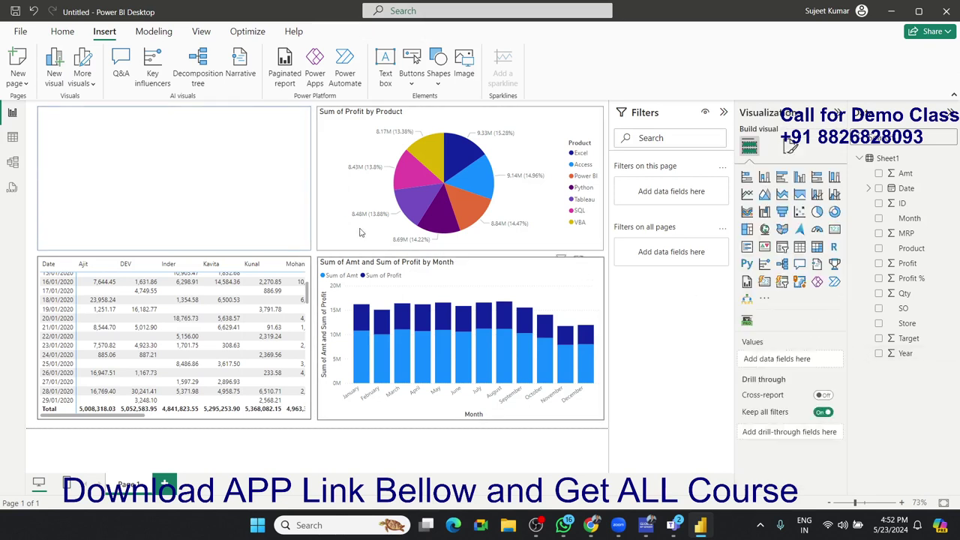
click(308, 243)
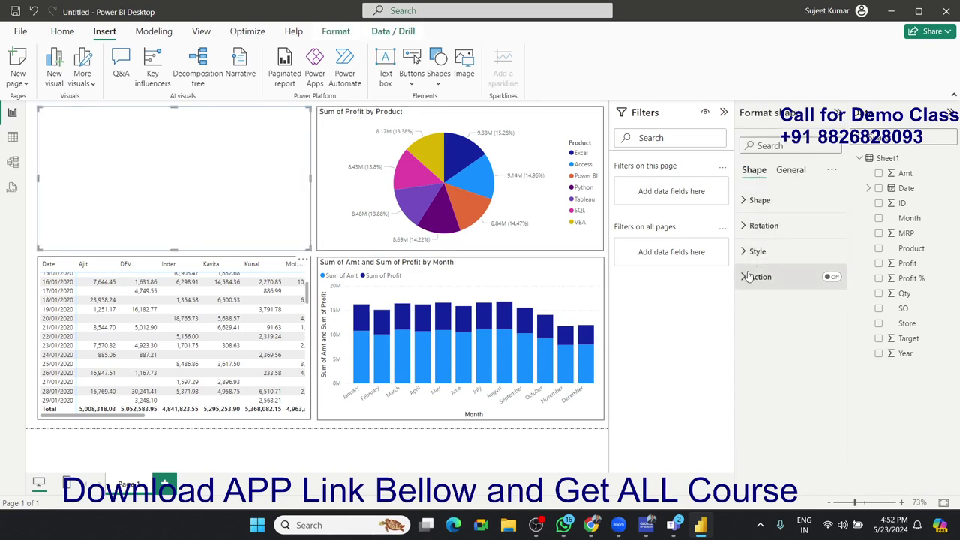
Give the rectangle a black border, leaving an outlined empty panel
click(742, 252)
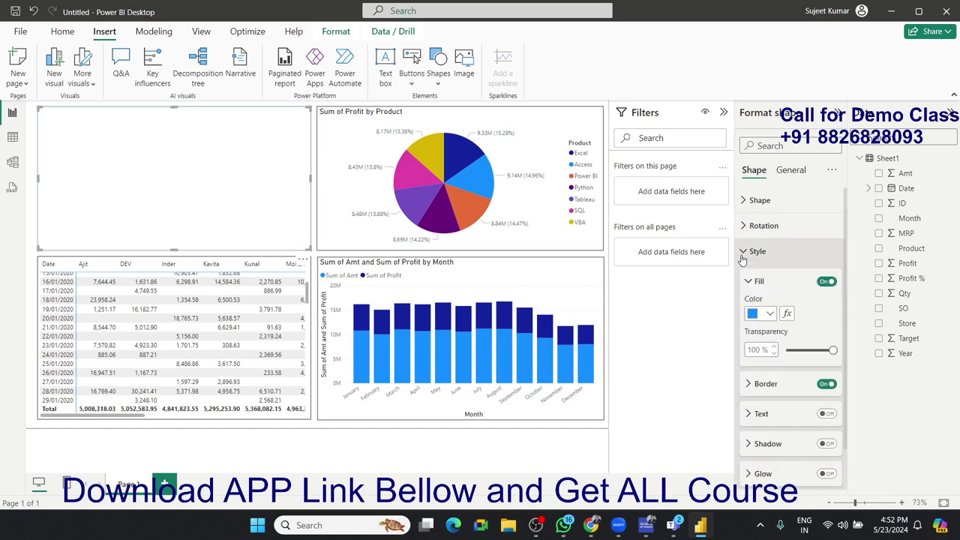
click(750, 384)
scroll(753, 375, down, 2)
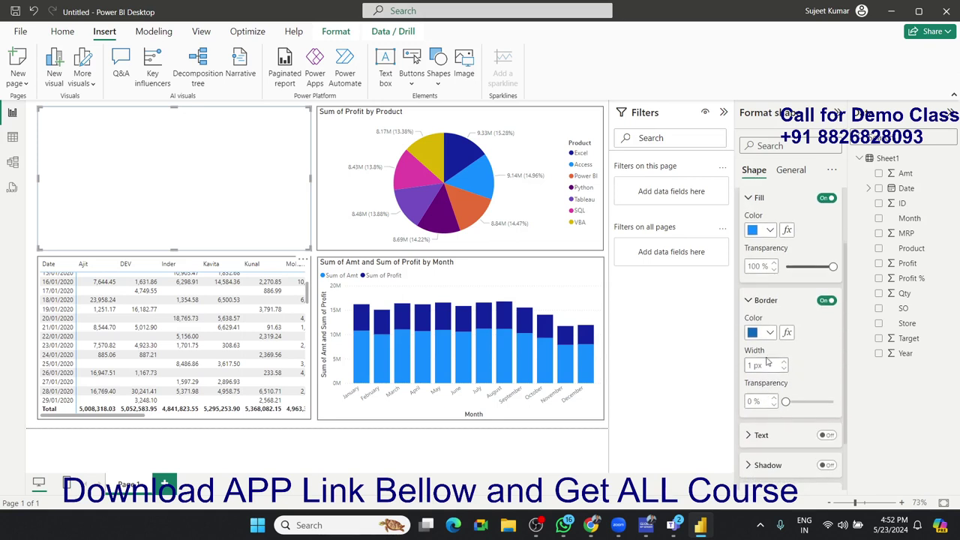
click(769, 334)
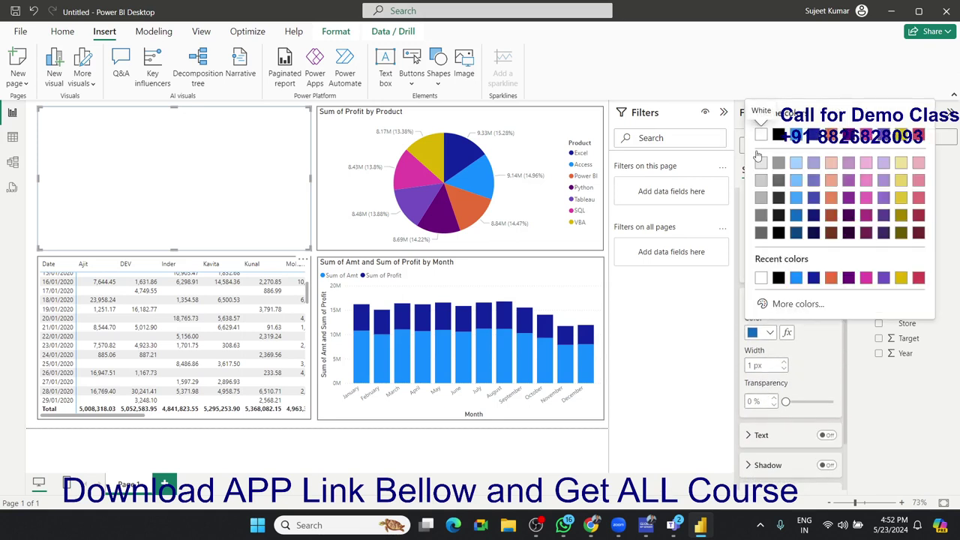
click(778, 135)
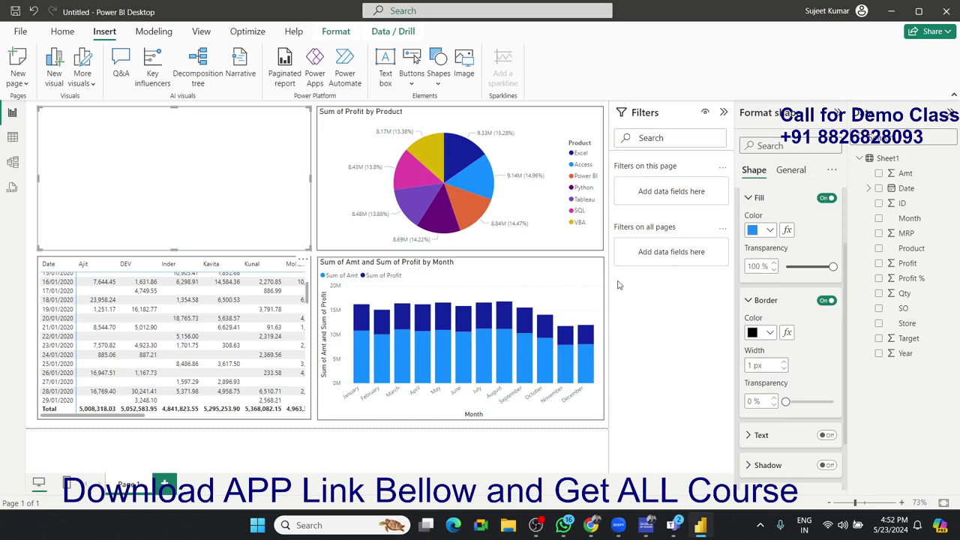
click(317, 255)
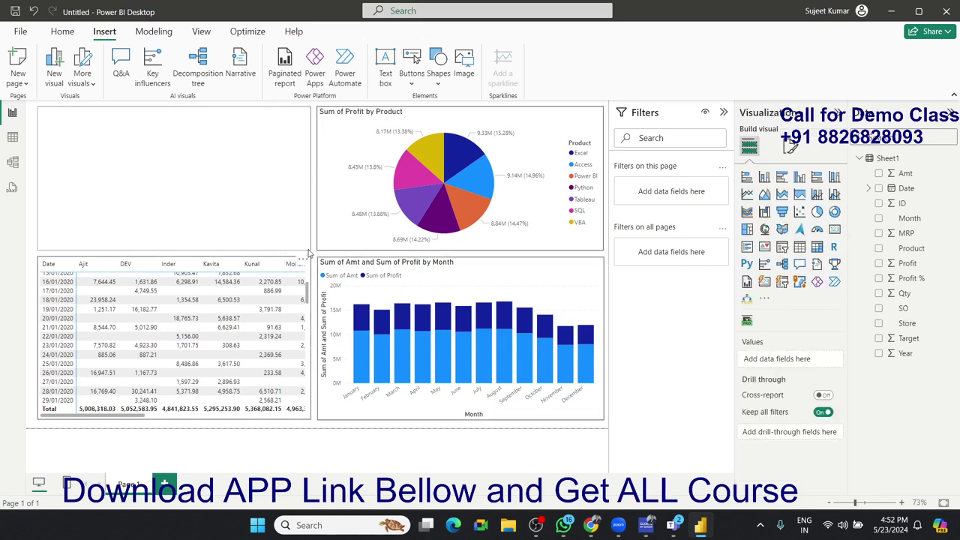
Insert a slicer, fill it with the Product field, and size it inside the bordered panel
click(308, 250)
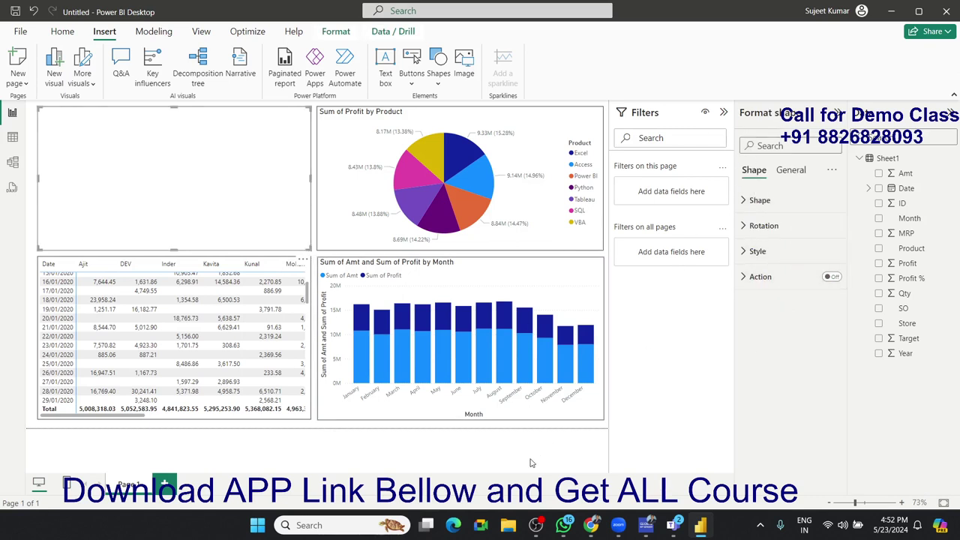
click(530, 463)
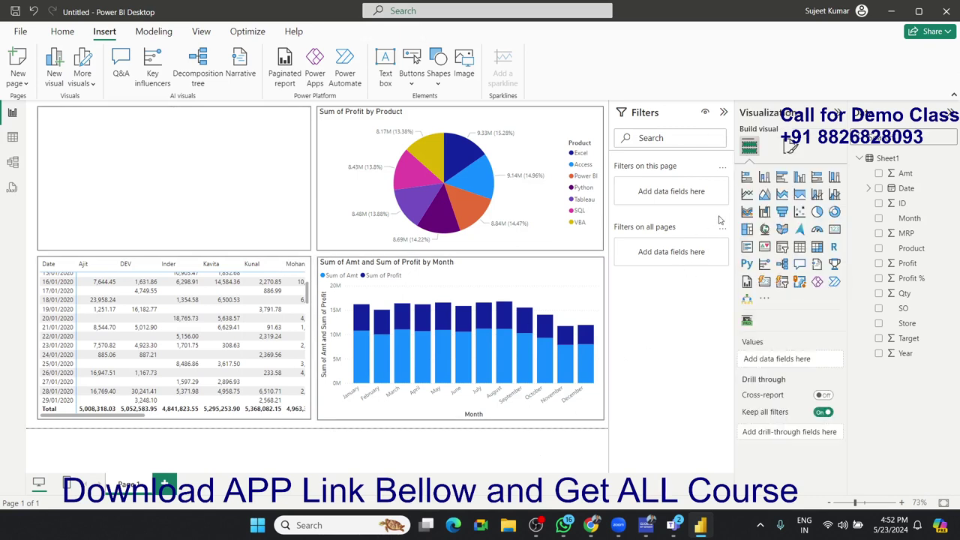
click(782, 249)
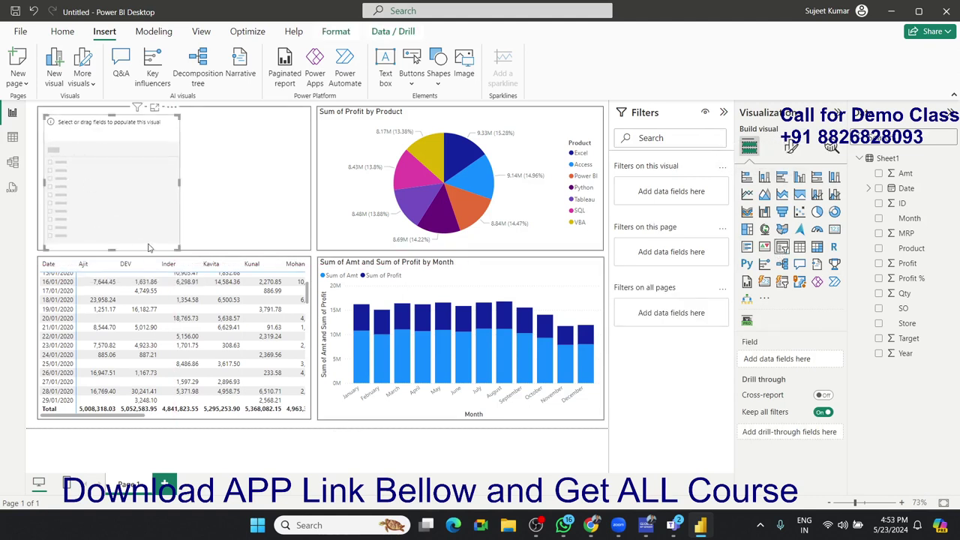
drag(175, 246, 170, 236)
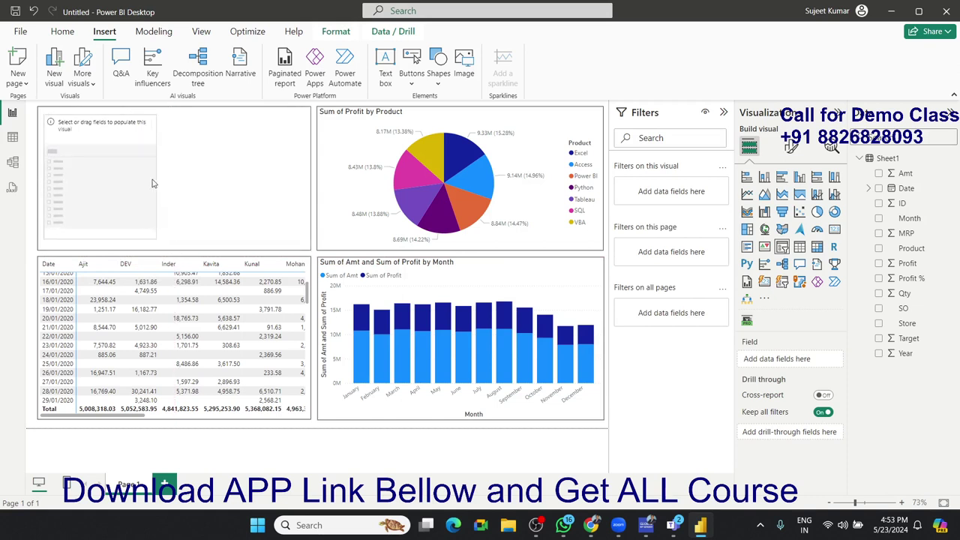
drag(173, 176, 136, 176)
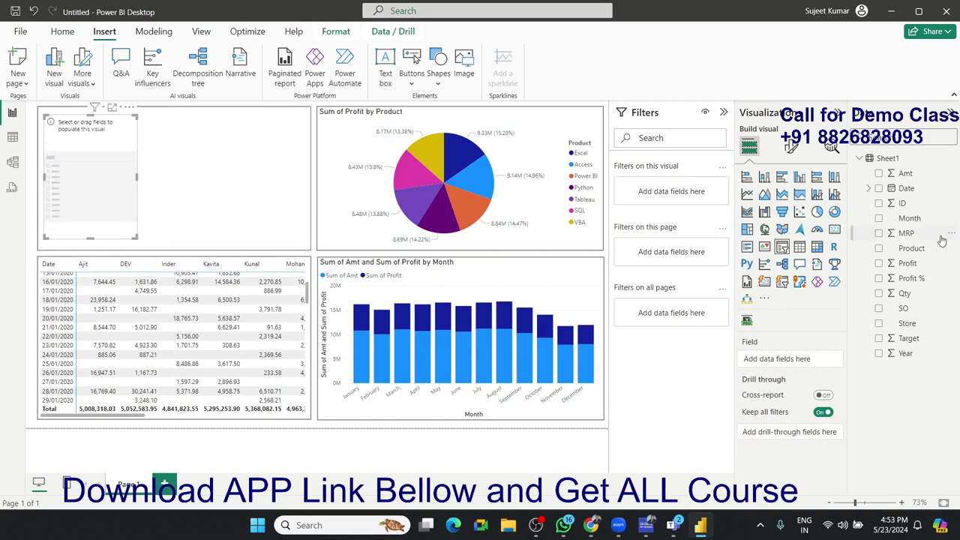
mouse_move(938, 243)
mouse_down()
mouse_move(222, 223)
mouse_move(96, 199)
mouse_up()
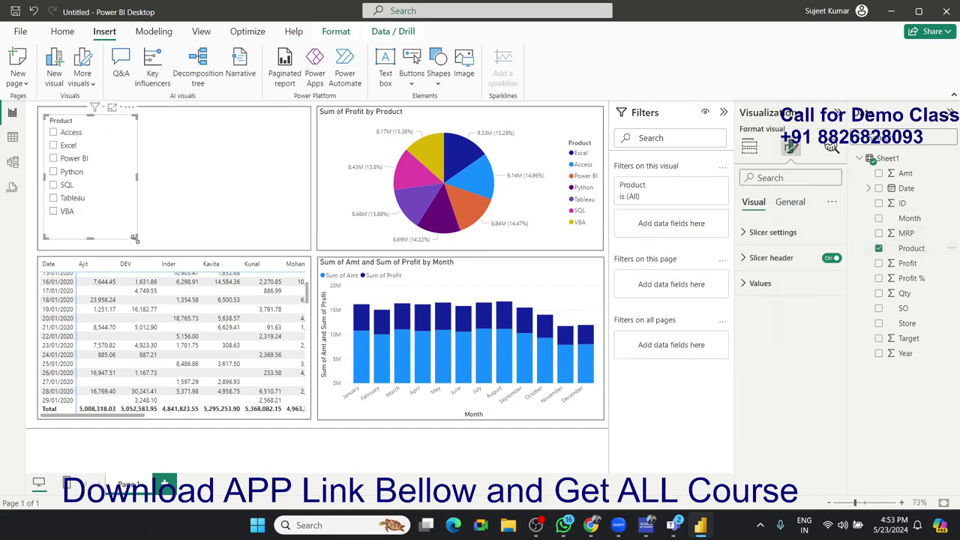
drag(135, 238, 112, 234)
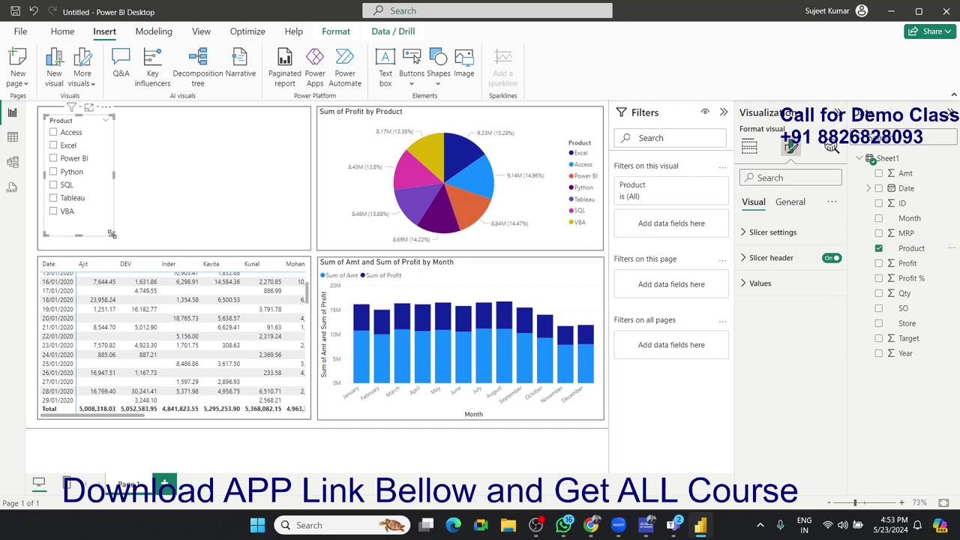
click(199, 221)
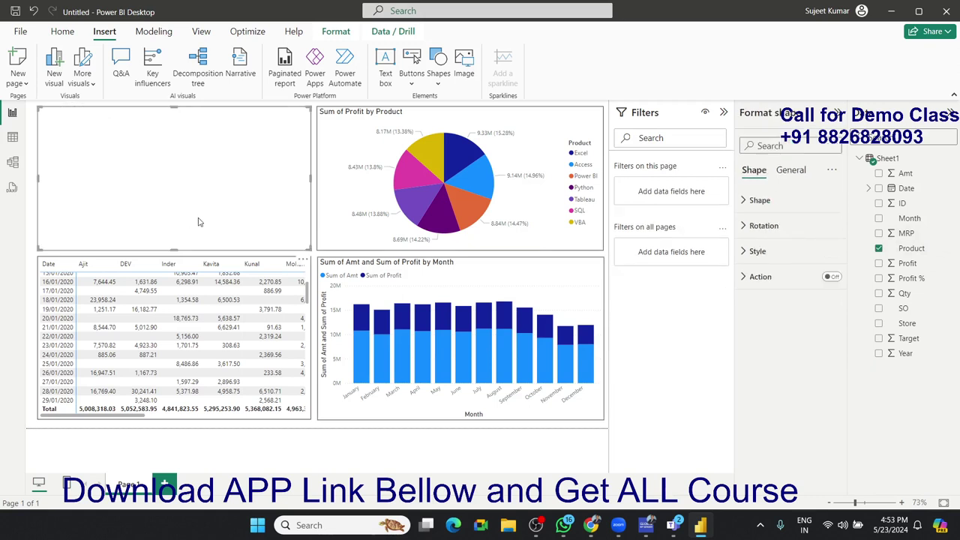
click(403, 453)
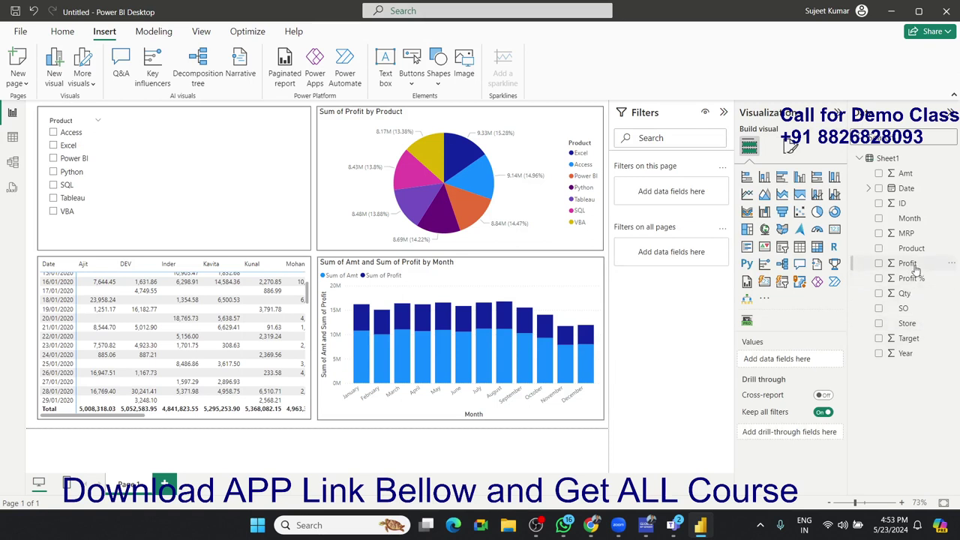
Add a Store list slicer sized to sit beside the Product slicer
click(782, 246)
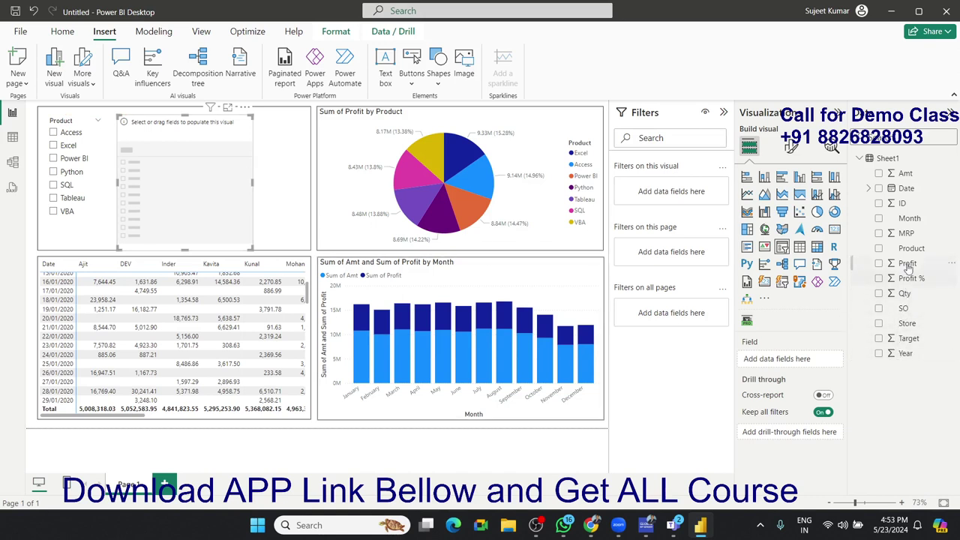
click(417, 242)
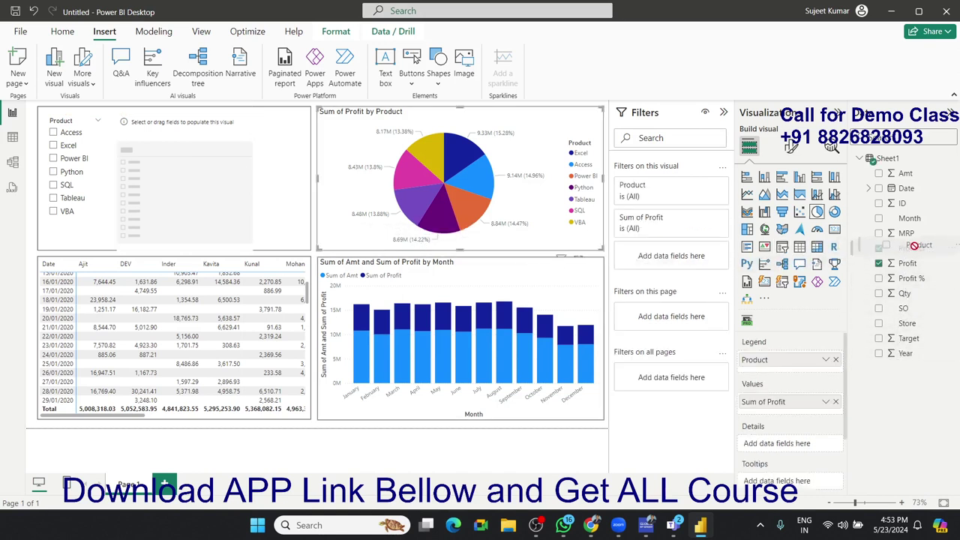
drag(911, 249, 929, 255)
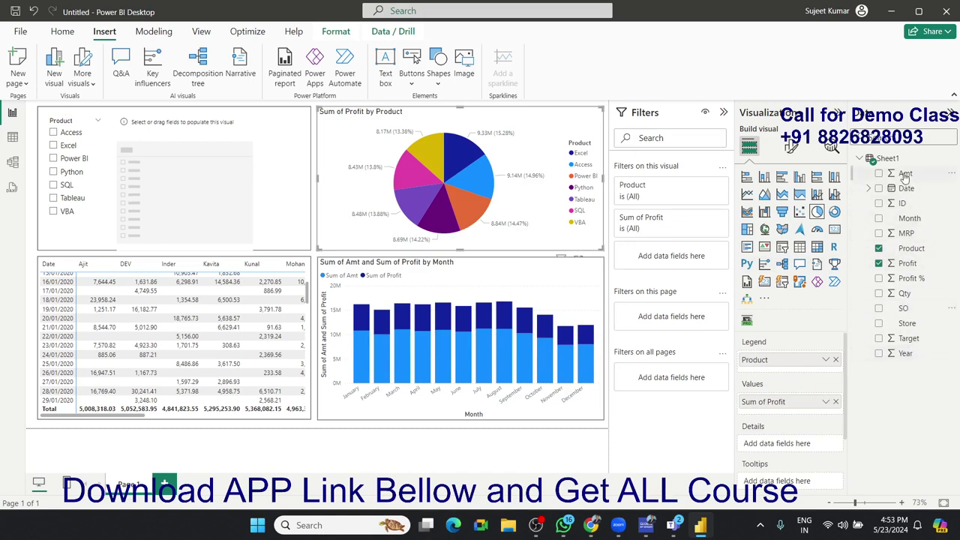
drag(906, 323, 172, 207)
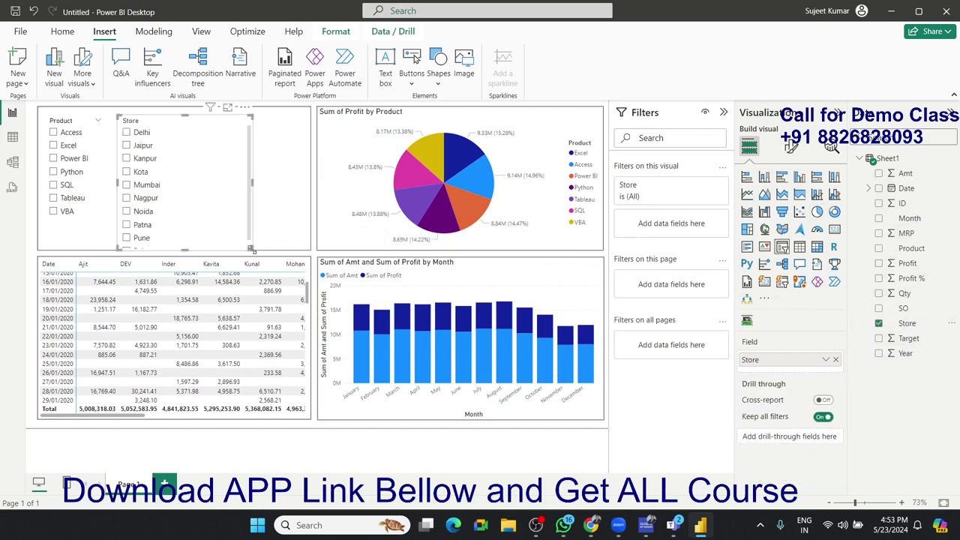
drag(250, 246, 194, 237)
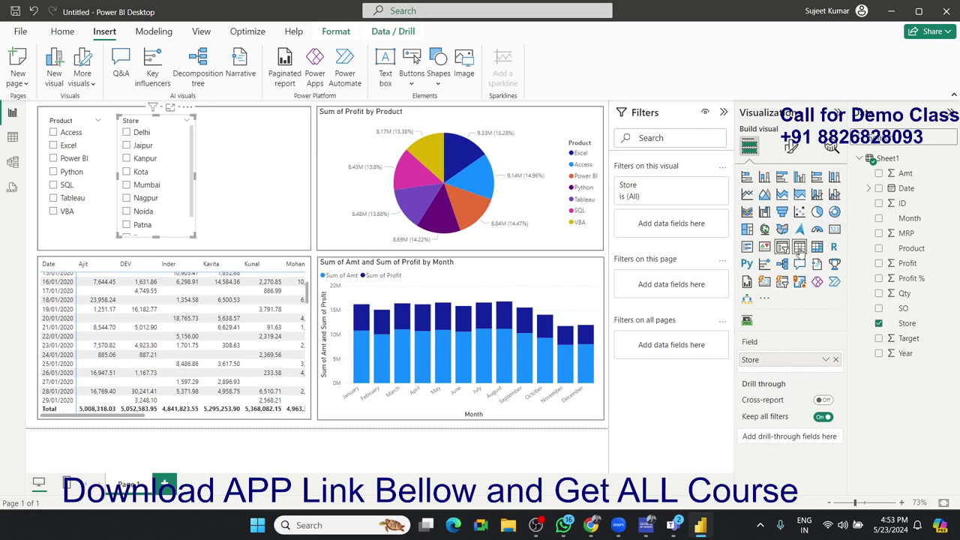
mouse_move(338, 375)
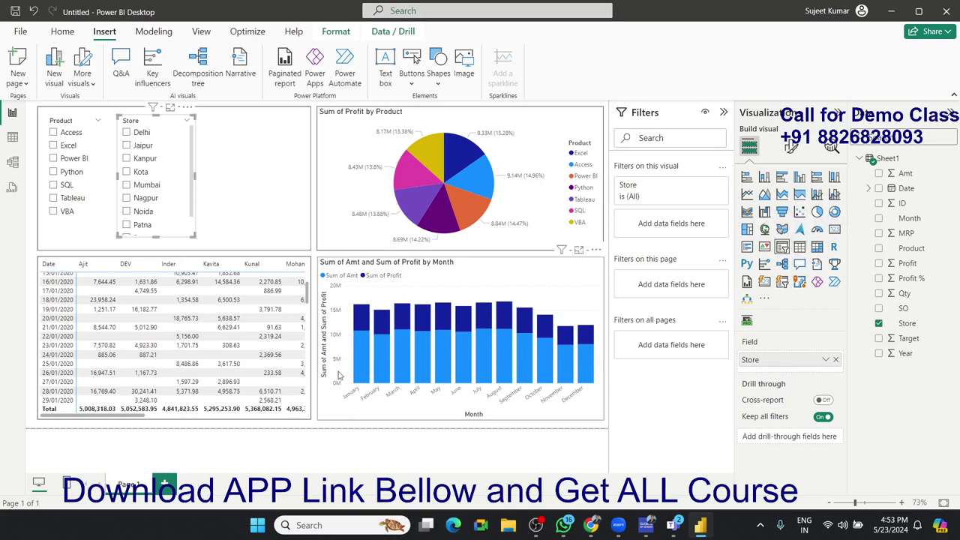
click(315, 422)
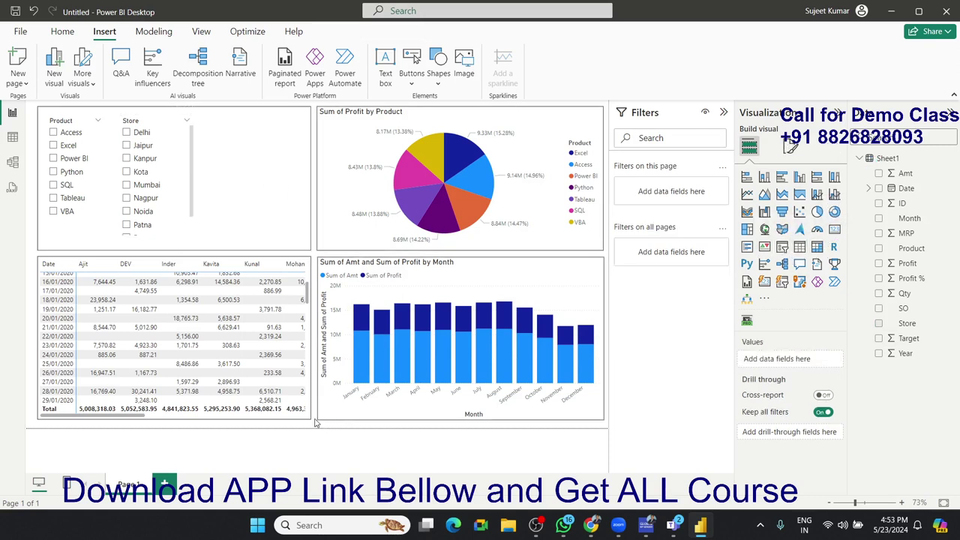
Add a Year slicer to the right of the Store slicer
click(782, 247)
drag(128, 169, 250, 140)
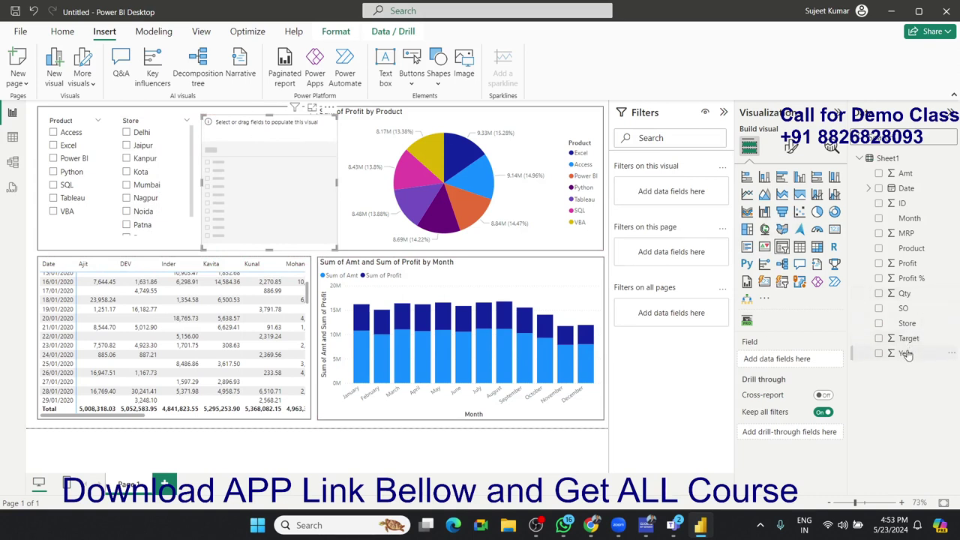
mouse_move(905, 353)
mouse_down()
mouse_move(295, 228)
mouse_move(335, 225)
mouse_up()
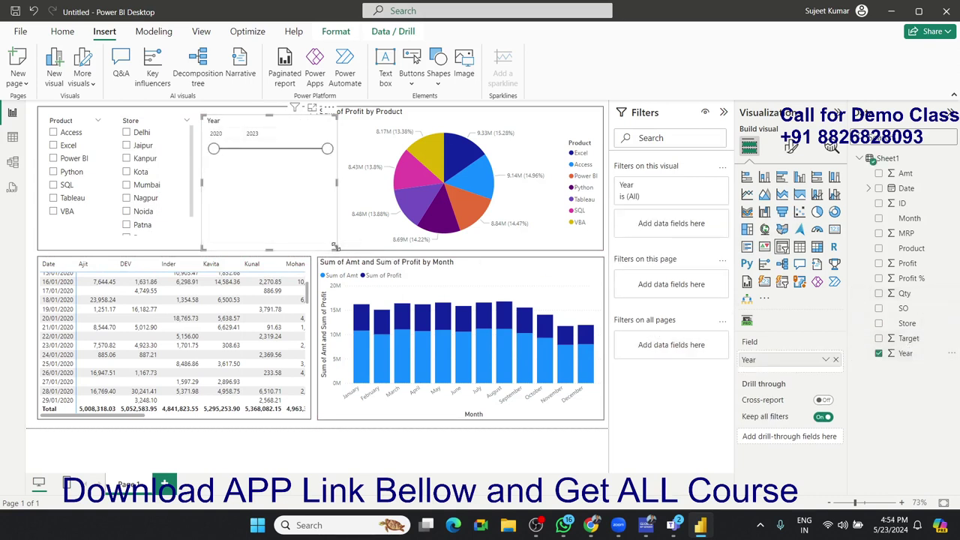
Change the Year slicer's style to Vertical list after briefly trying Dropdown
click(790, 147)
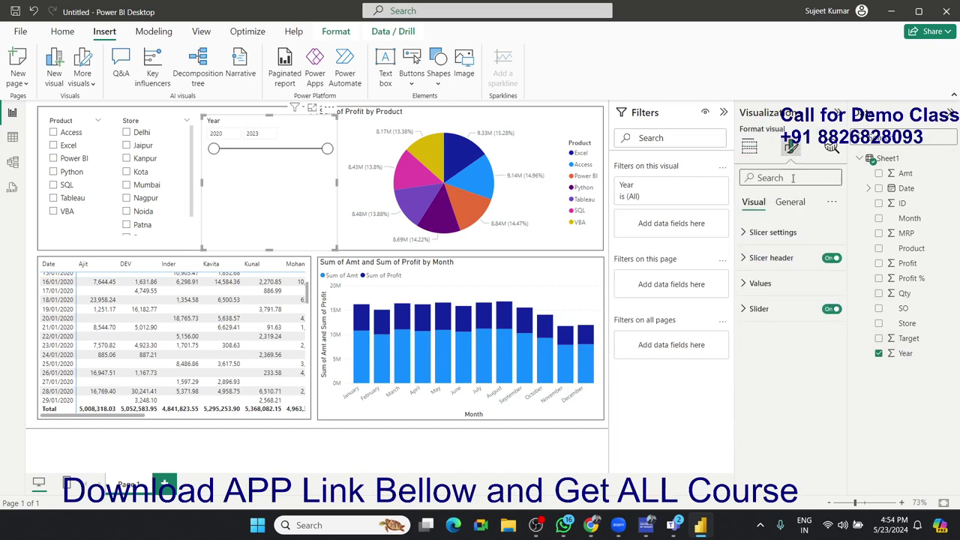
click(772, 232)
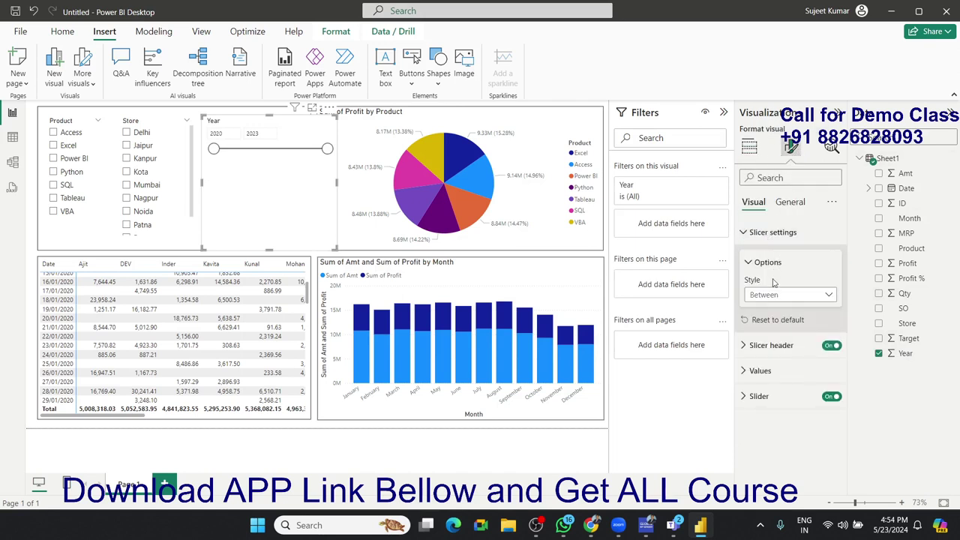
click(788, 294)
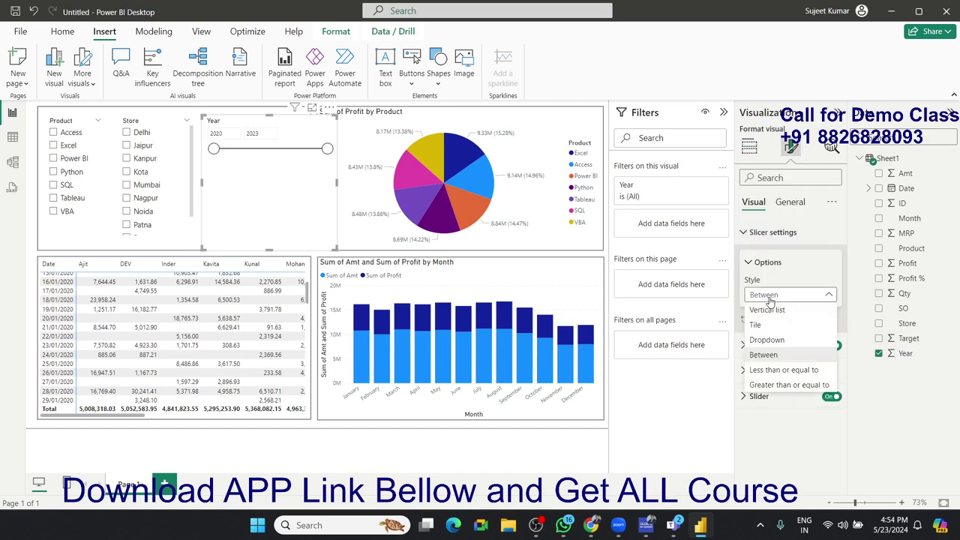
click(773, 341)
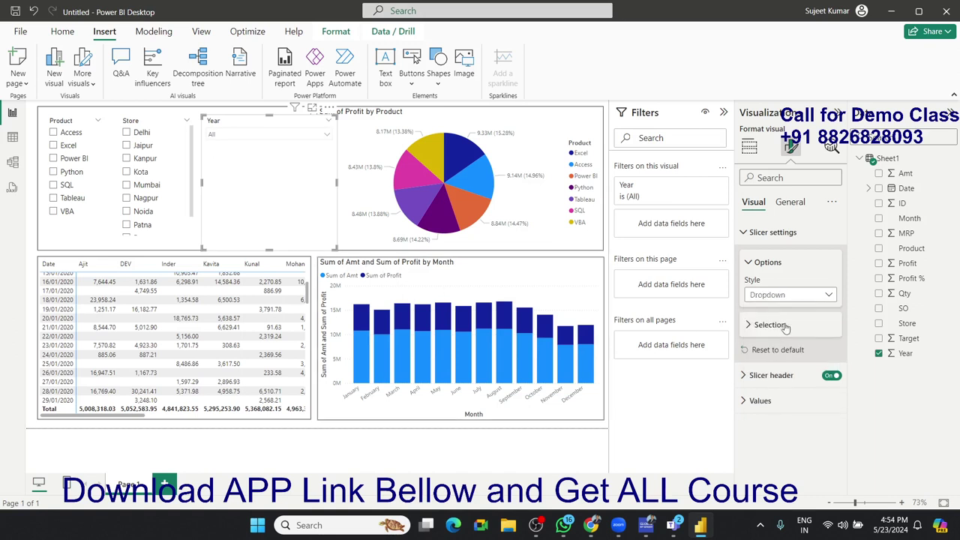
click(773, 295)
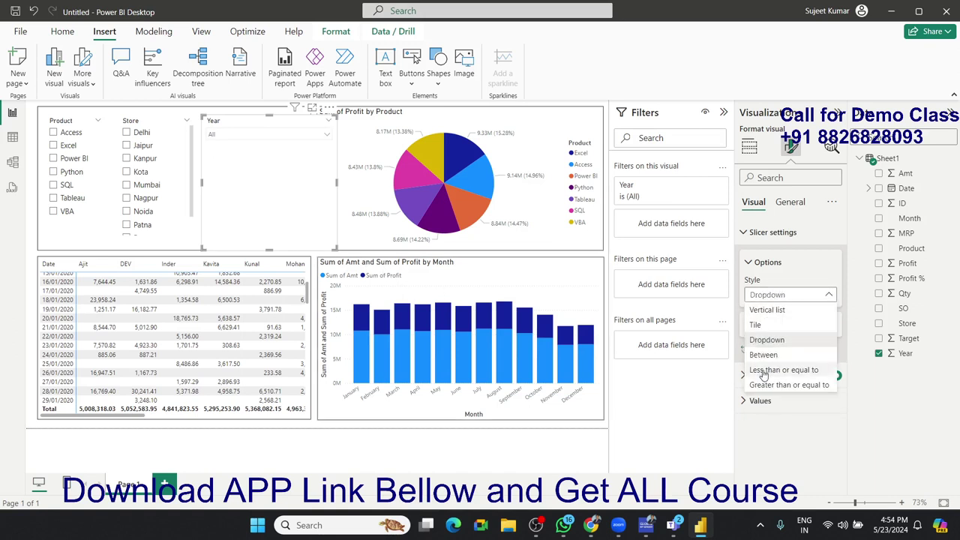
click(763, 311)
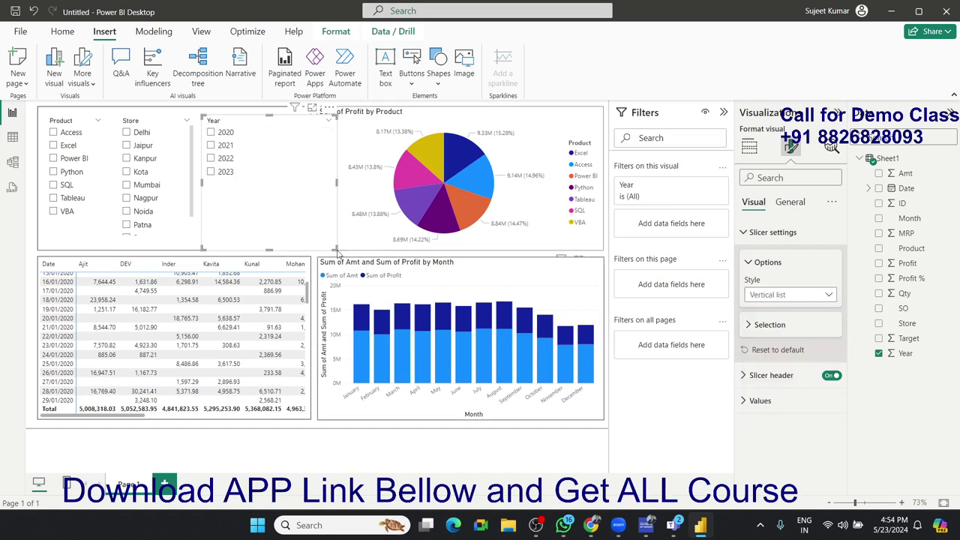
Narrow the Year slicer and move it into the panel beside the Store slicer
drag(335, 248, 283, 249)
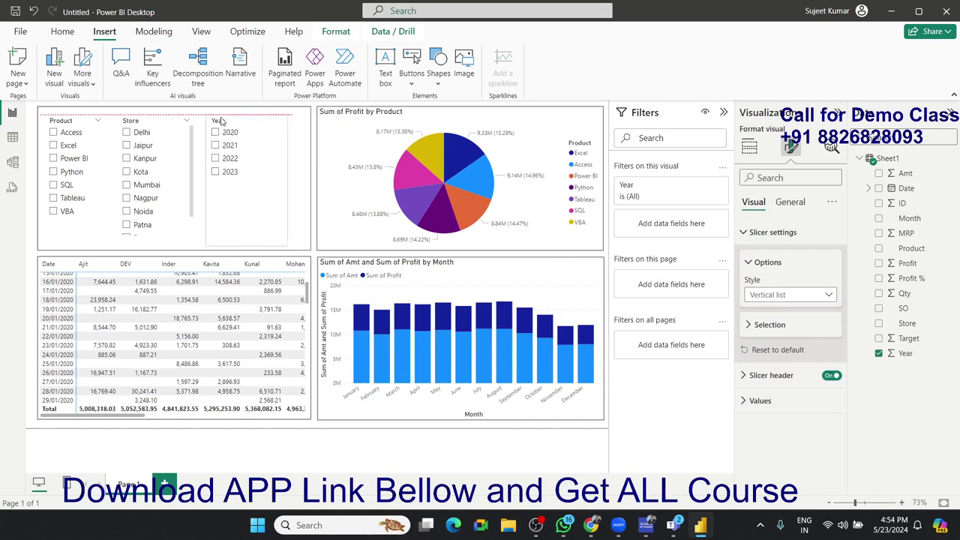
drag(214, 120, 224, 121)
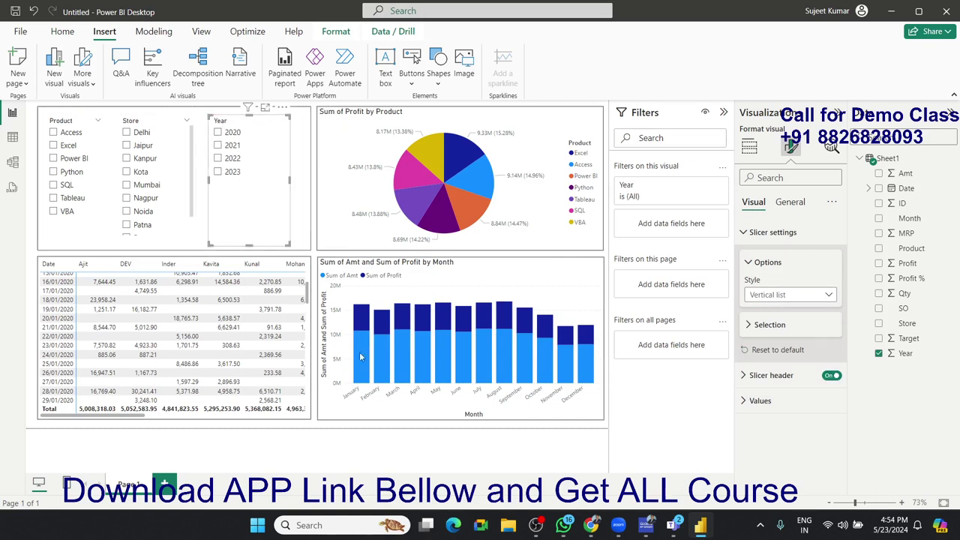
click(375, 435)
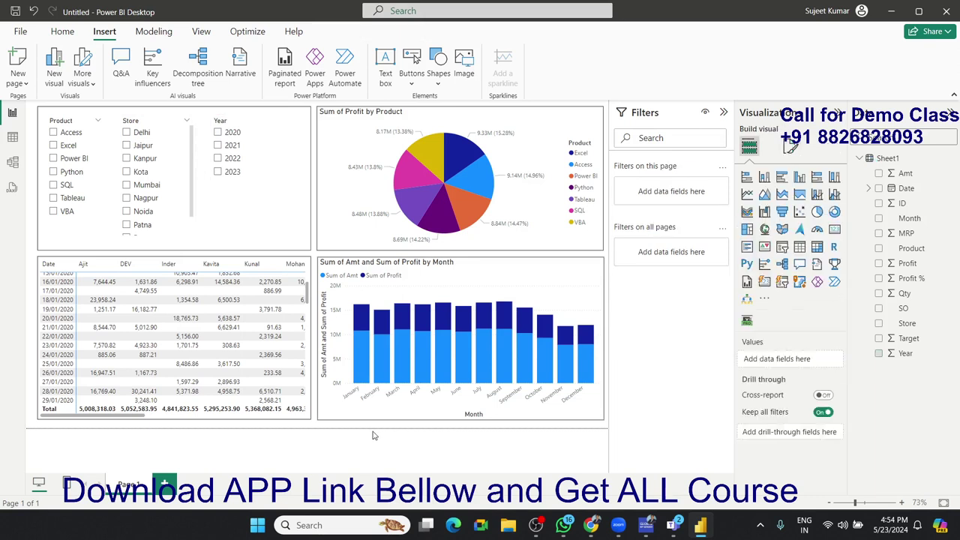
Filter the report to Access, Delhi and 2023 using the three slicers
click(53, 132)
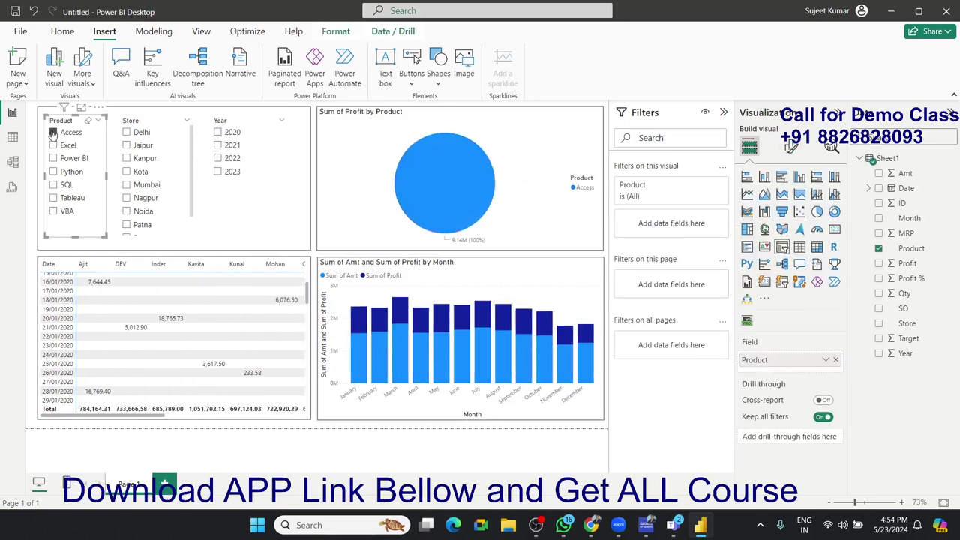
click(127, 132)
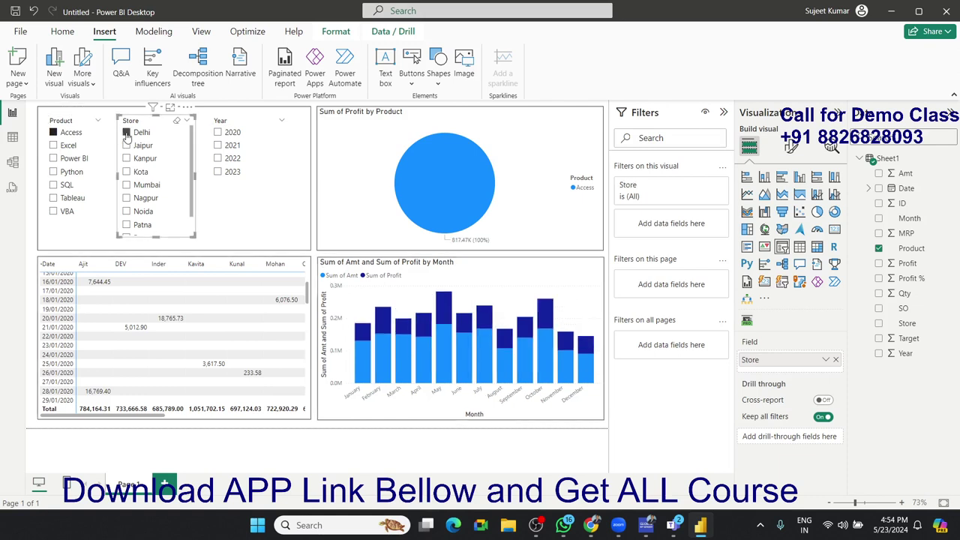
click(218, 173)
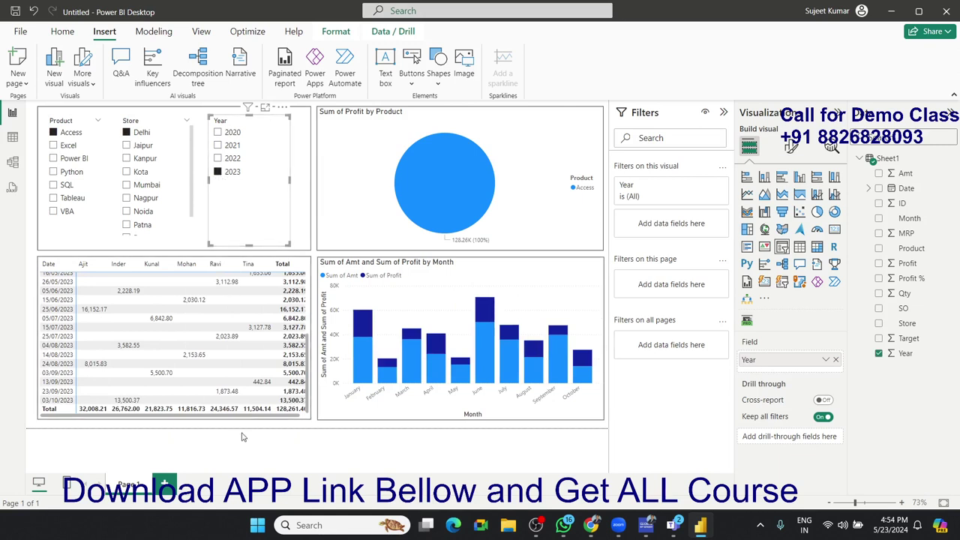
Multi-select the Product, Store and Year slicers, leaving the background rectangle unselected
click(309, 240)
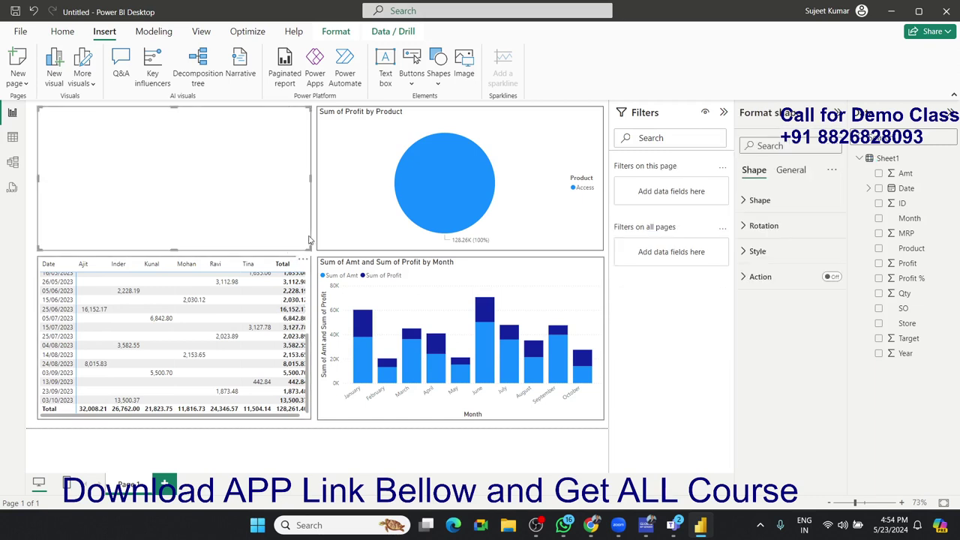
click(308, 249)
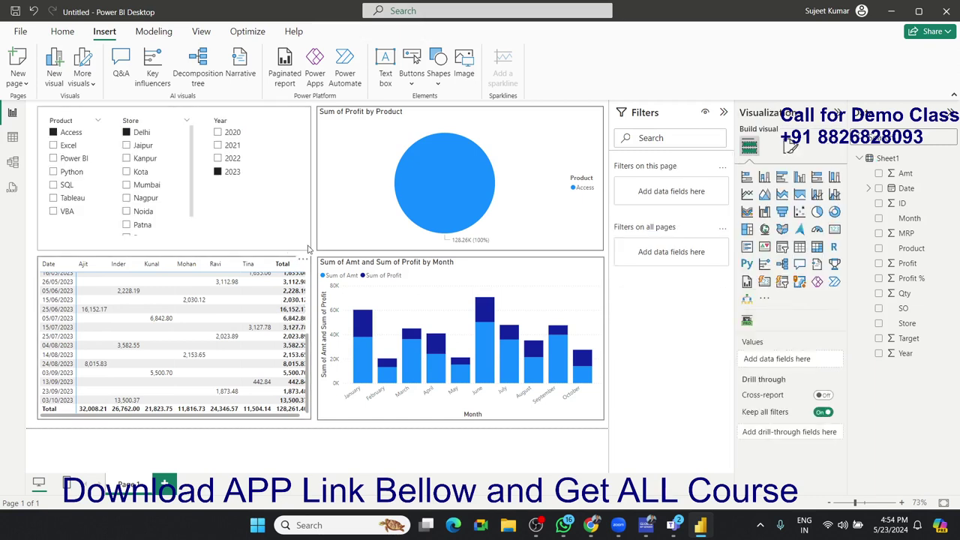
click(307, 248)
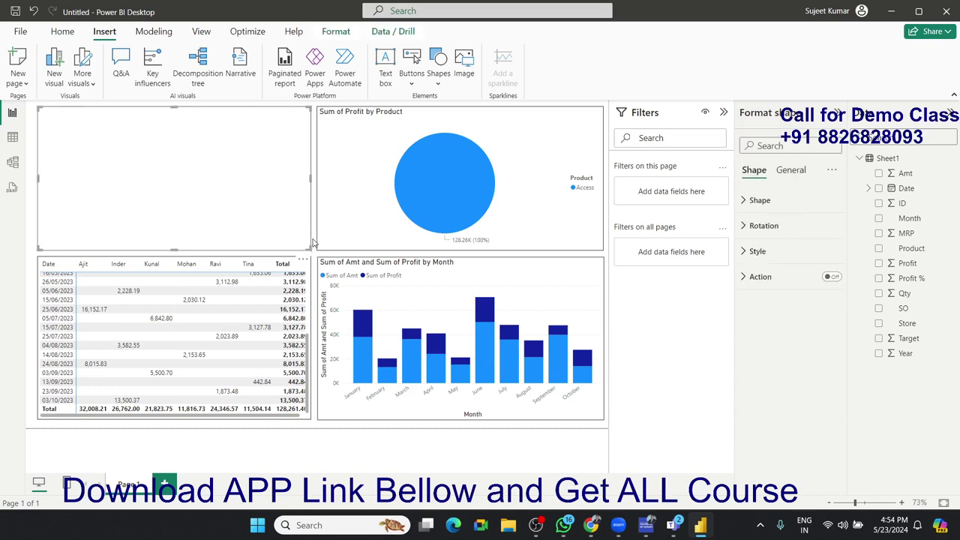
click(313, 242)
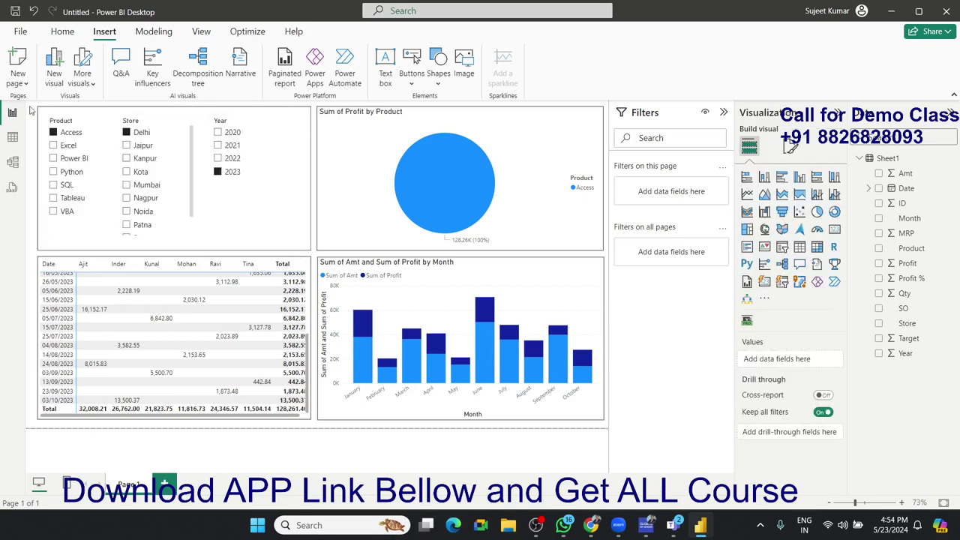
click(69, 126)
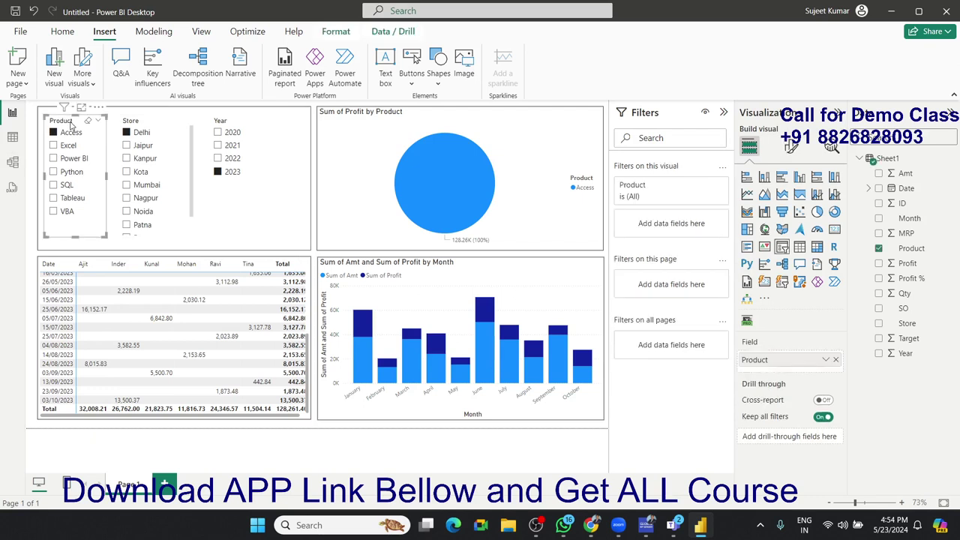
ctrl+click(131, 122)
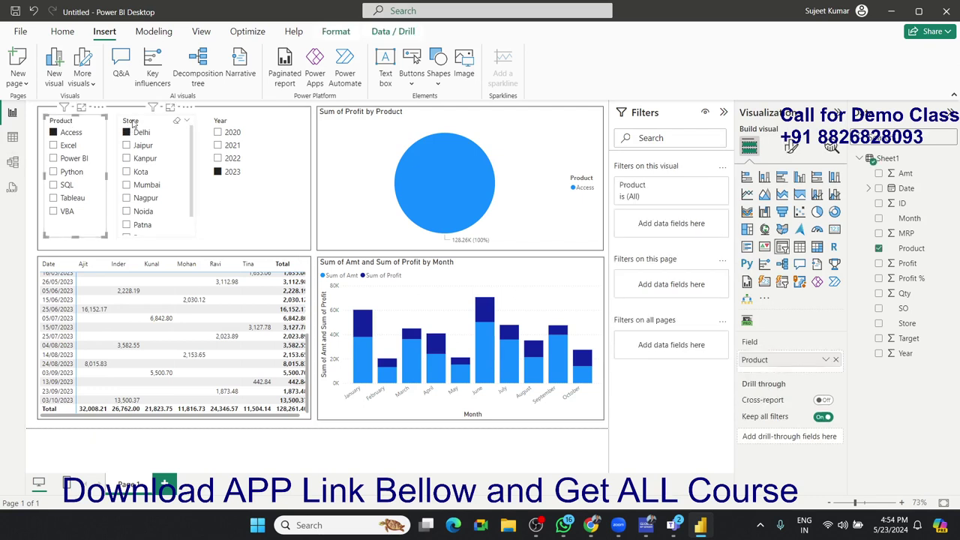
ctrl+click(221, 126)
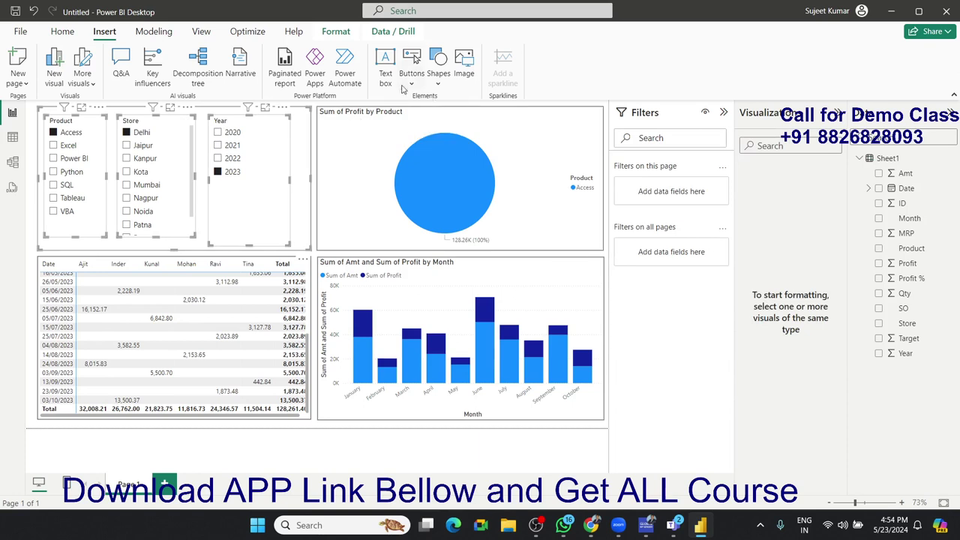
Group the three selected slicers into one container
click(437, 84)
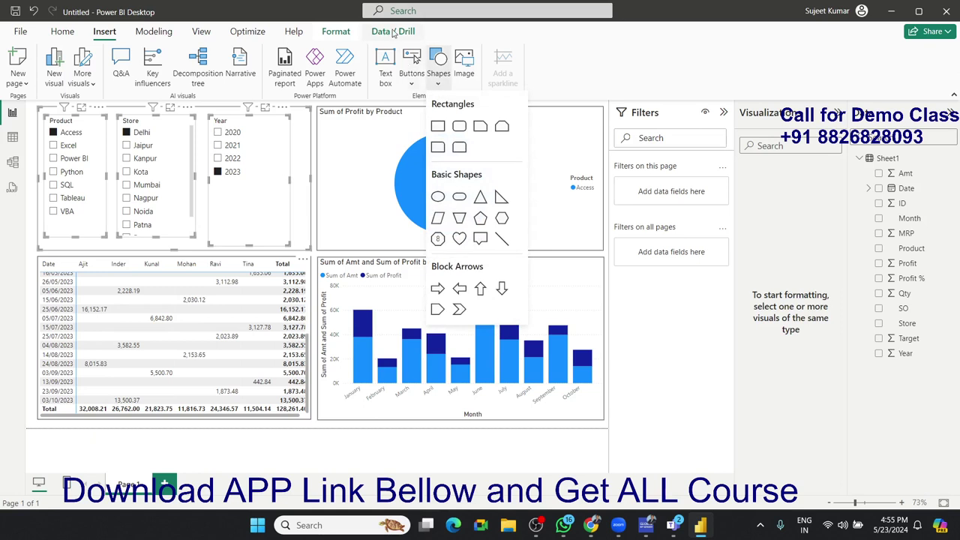
click(62, 31)
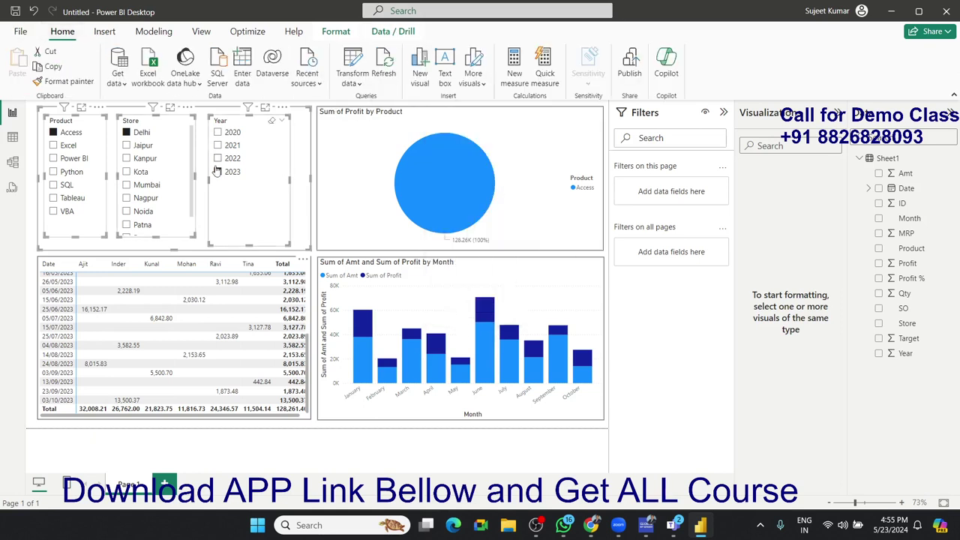
right_click(237, 206)
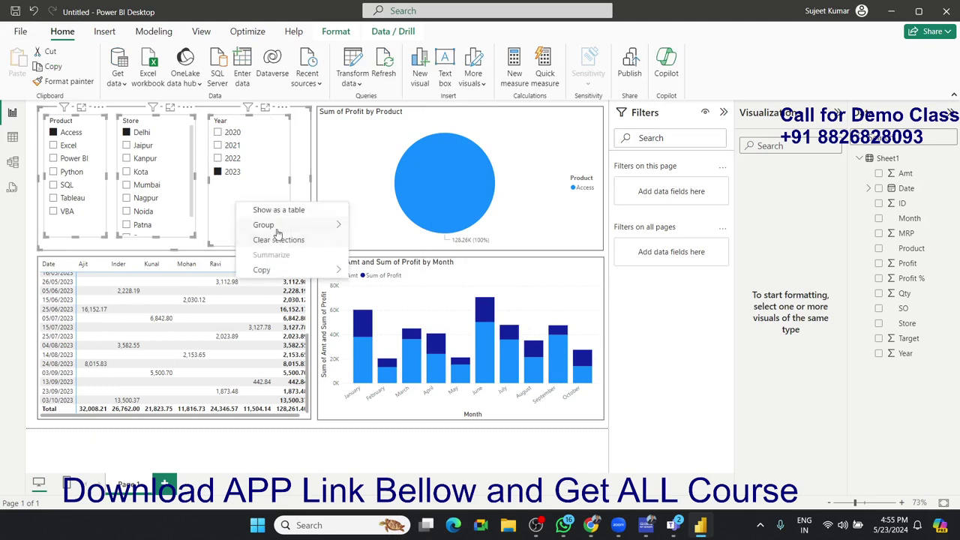
mouse_move(264, 225)
click(377, 225)
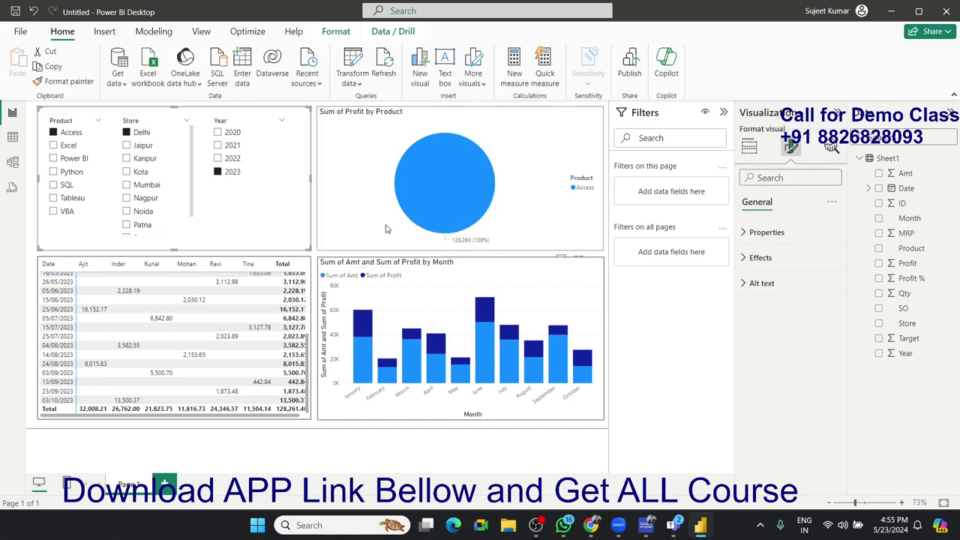
Undo an accidental nudge of the background rectangle, then add Patna to the Store filter
click(309, 240)
mouse_move(173, 338)
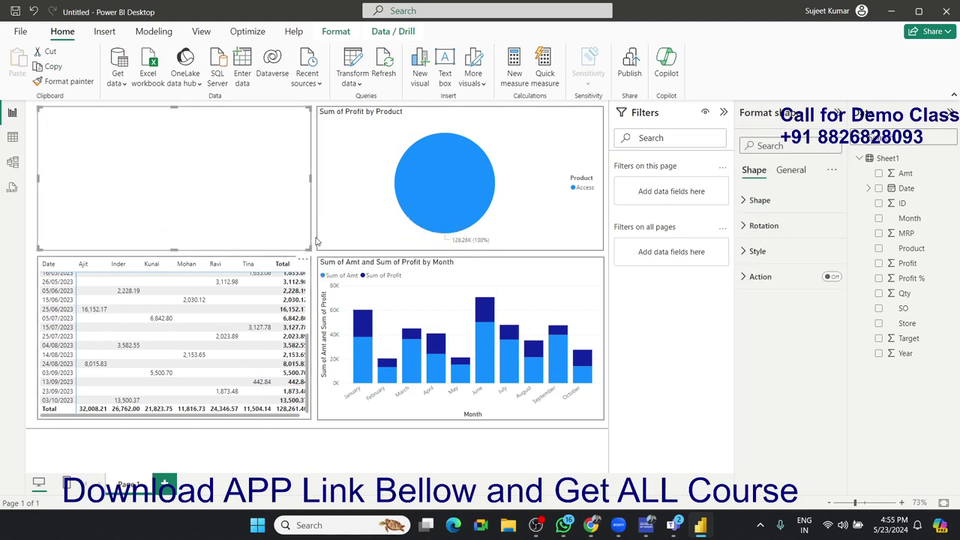
click(315, 240)
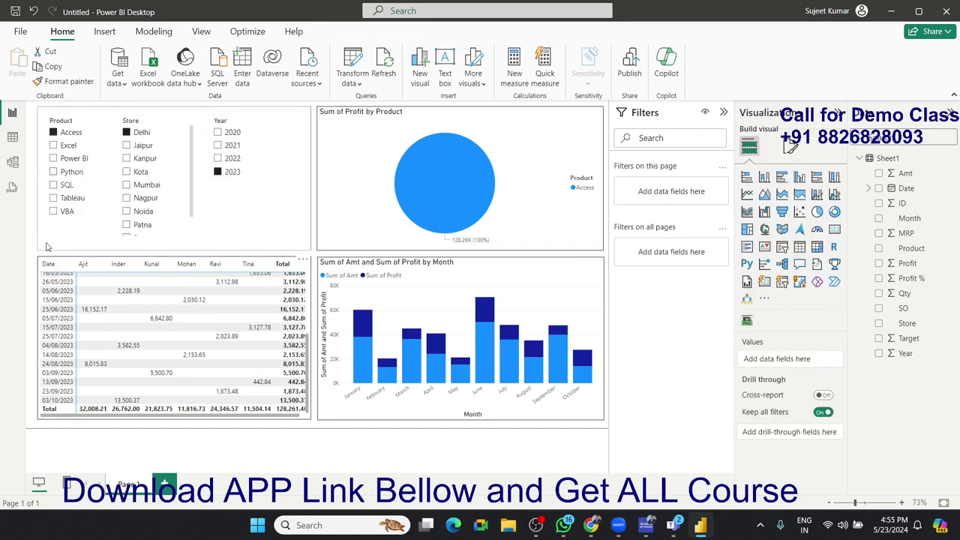
mouse_move(84, 140)
click(273, 118)
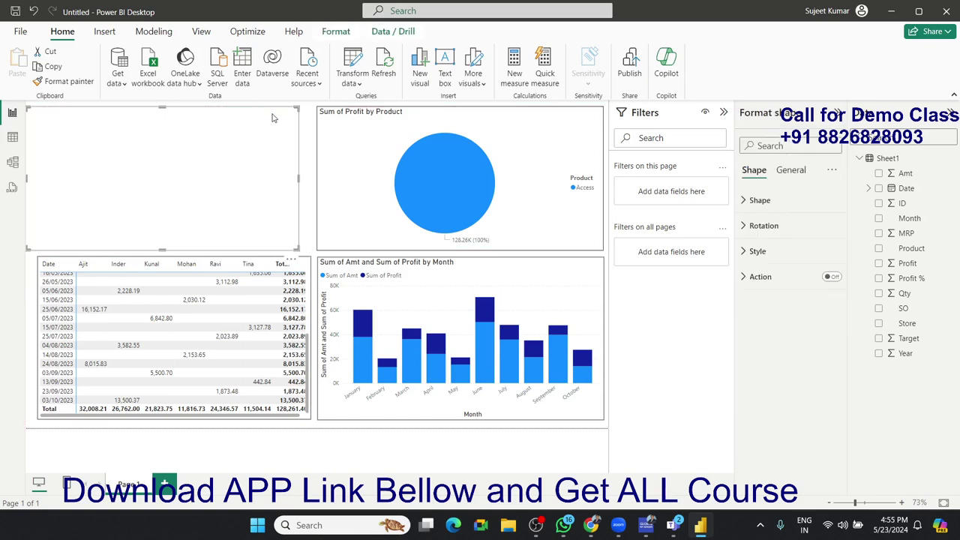
drag(279, 119, 272, 117)
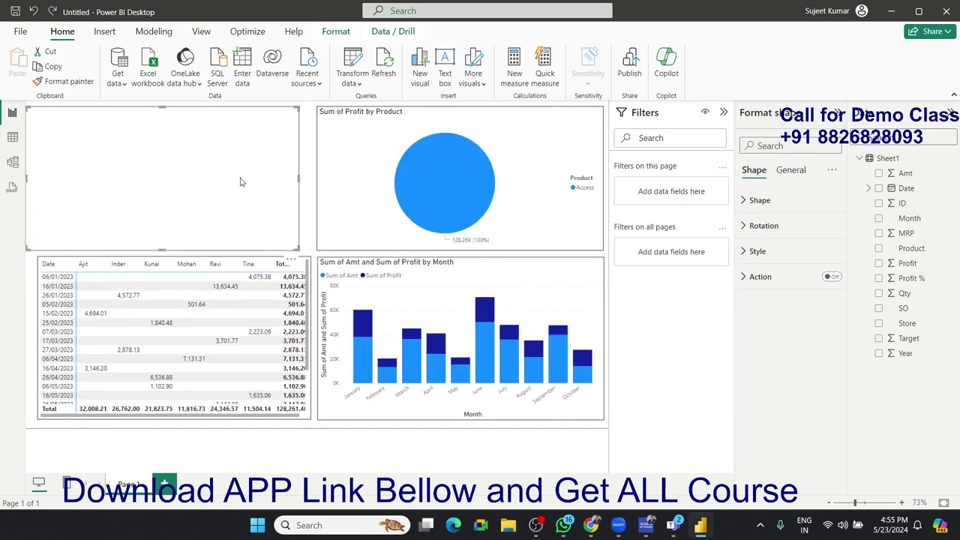
key(ctrl+z)
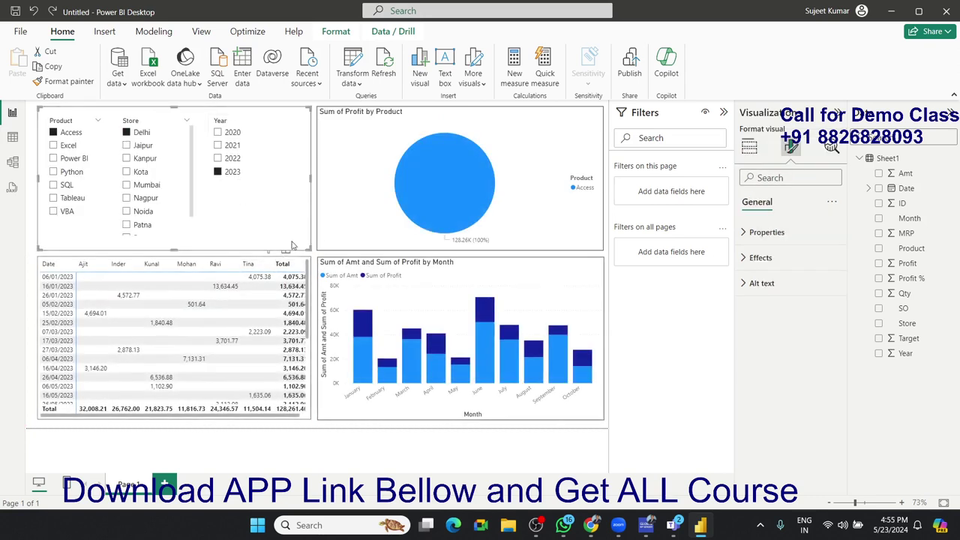
click(67, 235)
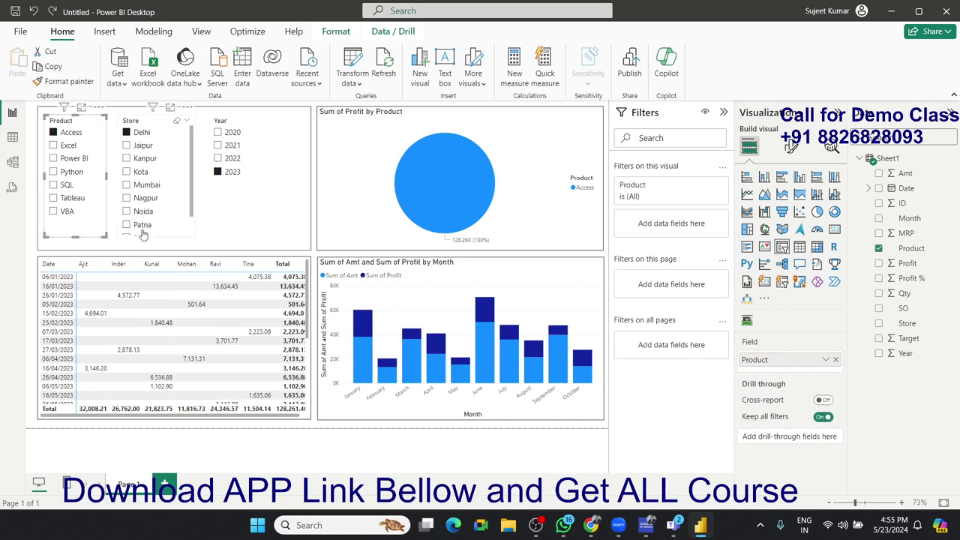
click(166, 229)
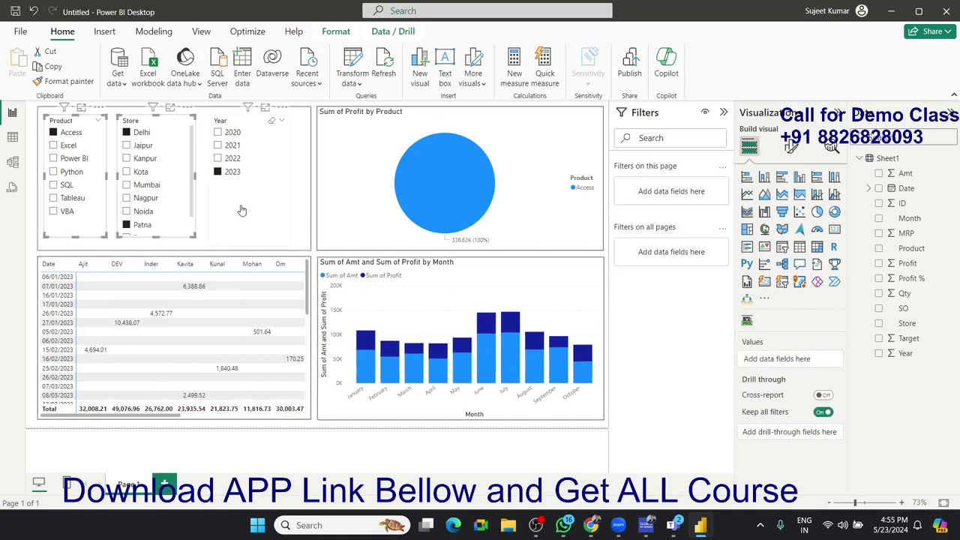
Group the selected Product, Store and Year slicers together as a single unit
right_click(304, 219)
mouse_move(356, 224)
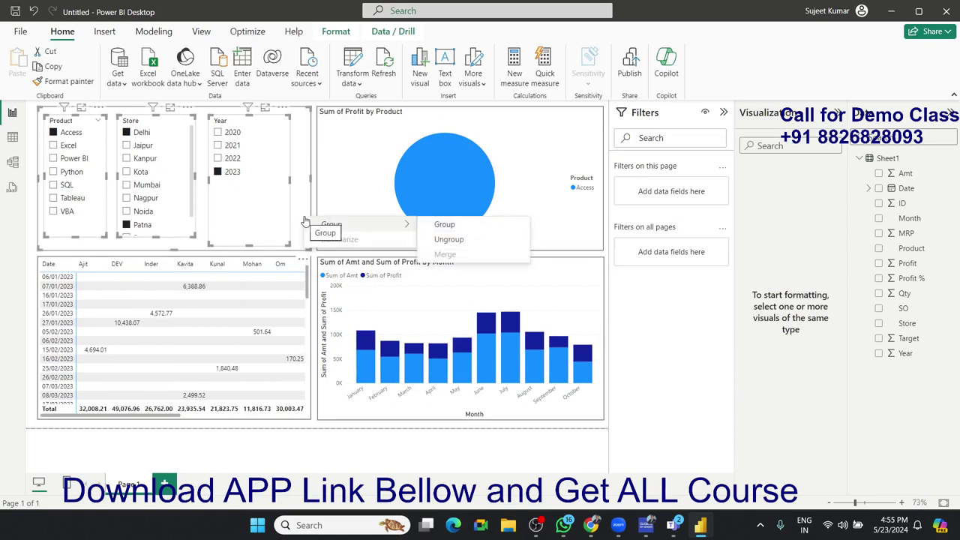
mouse_move(300, 263)
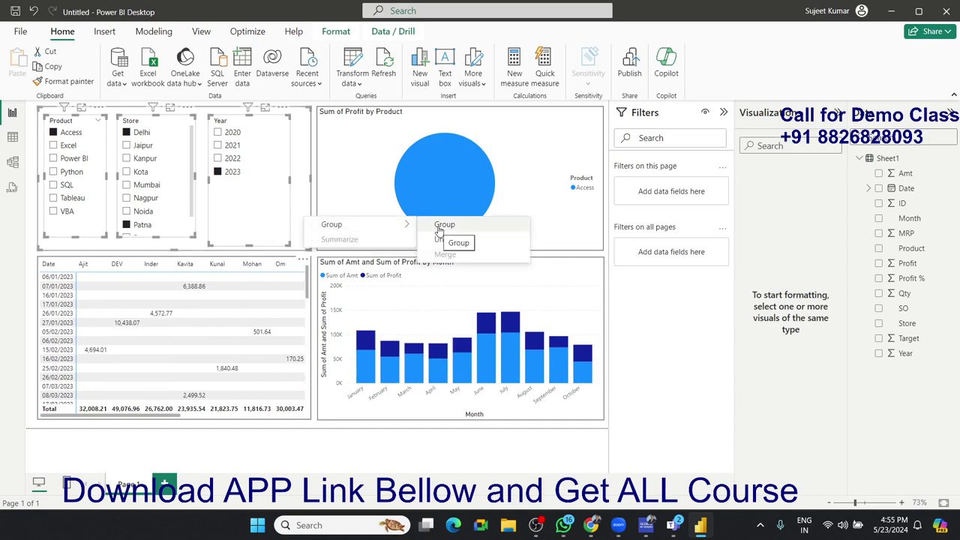
click(439, 225)
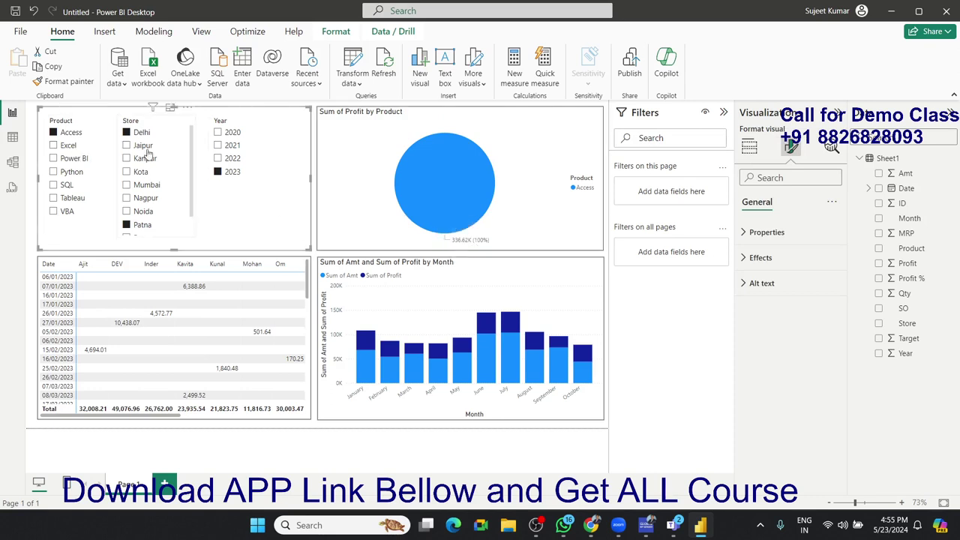
click(244, 435)
scroll(190, 187, down, 2)
scroll(191, 186, up, 2)
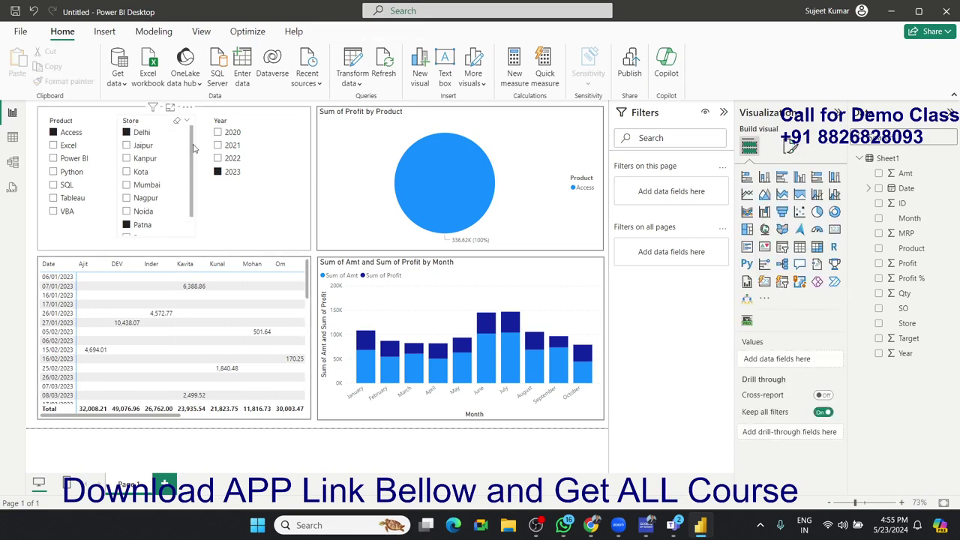
Test the Product slicer by filtering to Excel, then Power BI
click(75, 148)
click(75, 147)
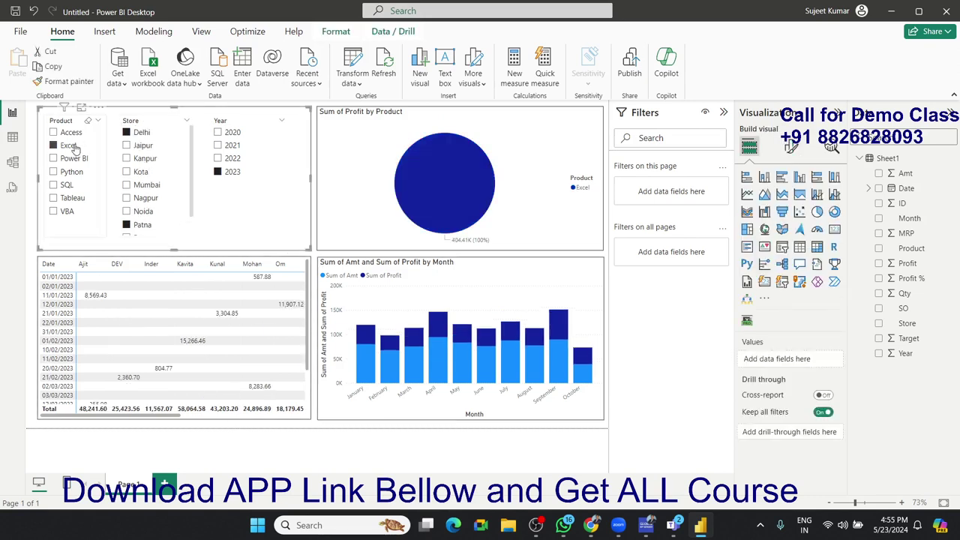
click(69, 159)
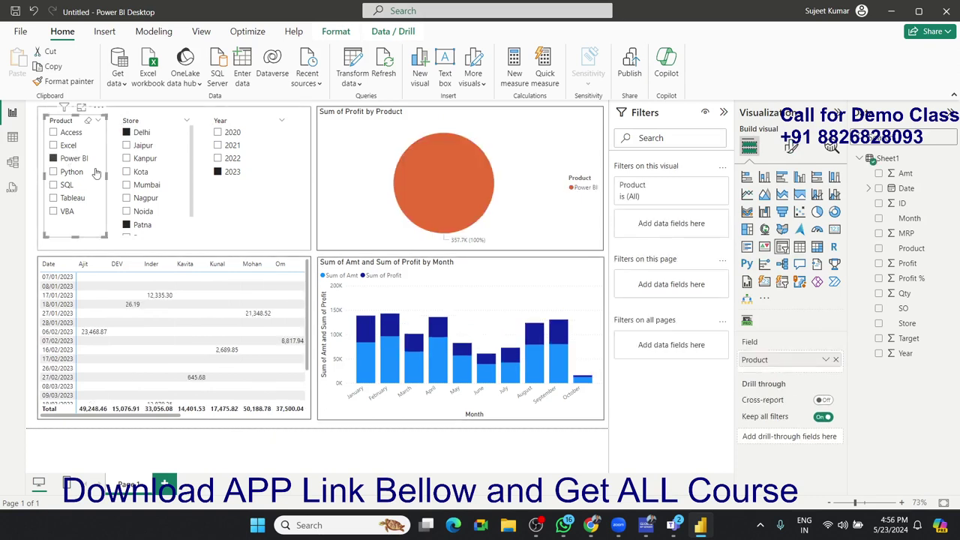
Clear the Delhi/Patna store, Power BI product and 2023 year filters
click(128, 225)
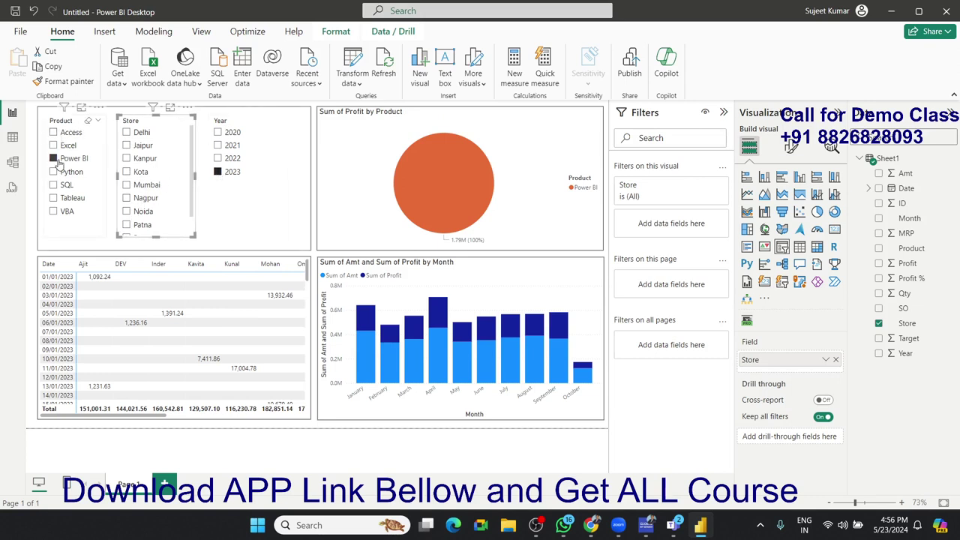
click(54, 159)
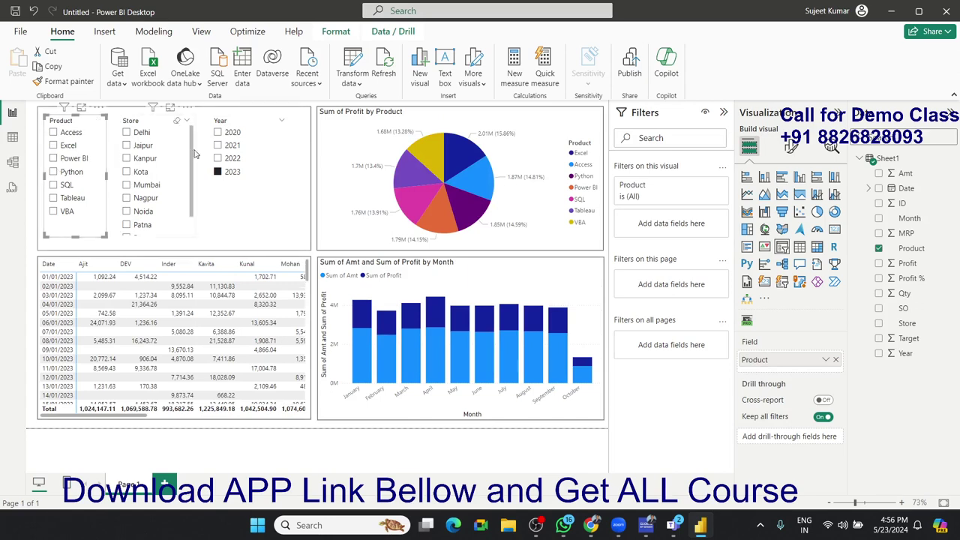
click(218, 173)
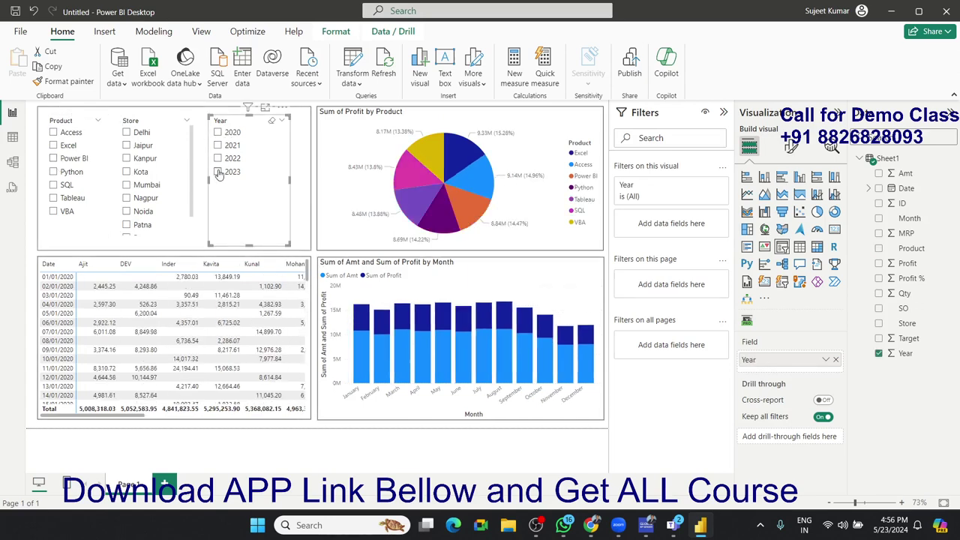
click(148, 149)
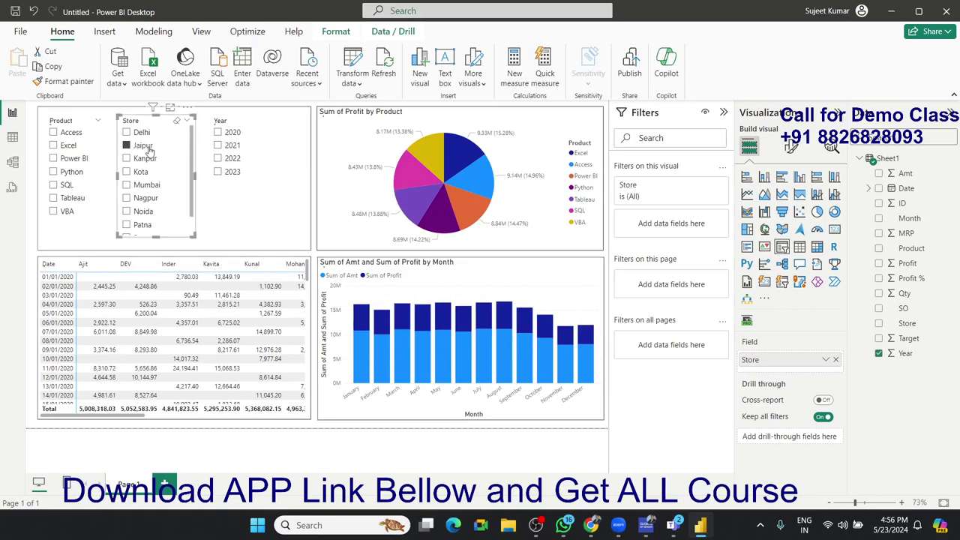
click(149, 149)
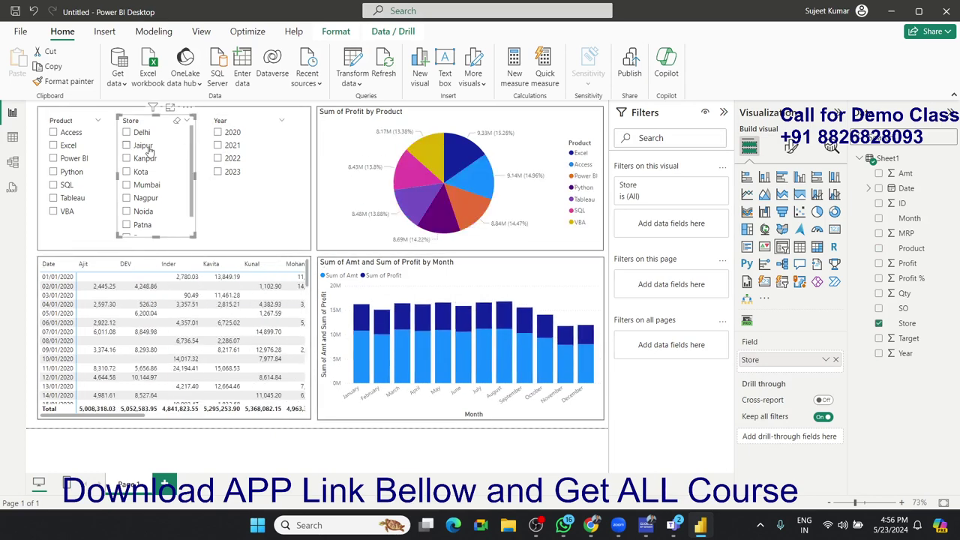